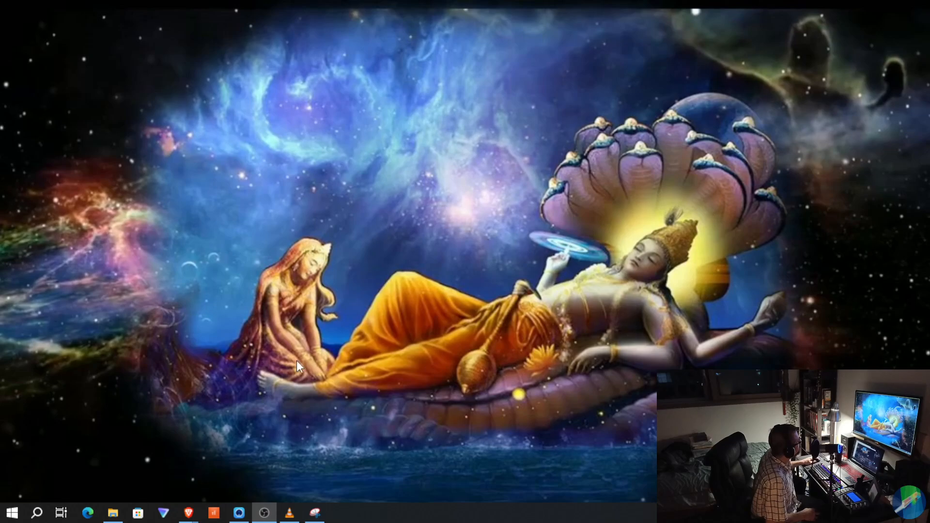
# Launch Cakewalk and open the recent project Passing Through.cwp
pyautogui.click(215, 514)
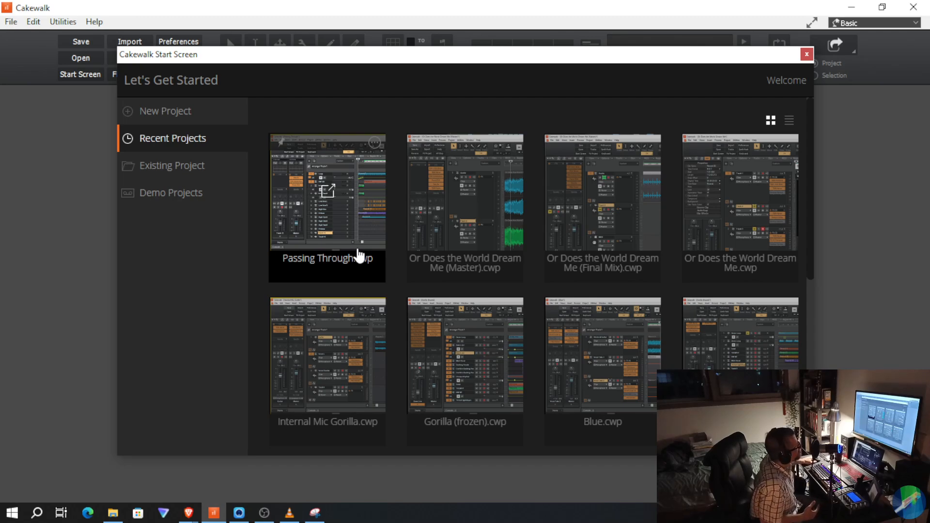
pyautogui.click(342, 201)
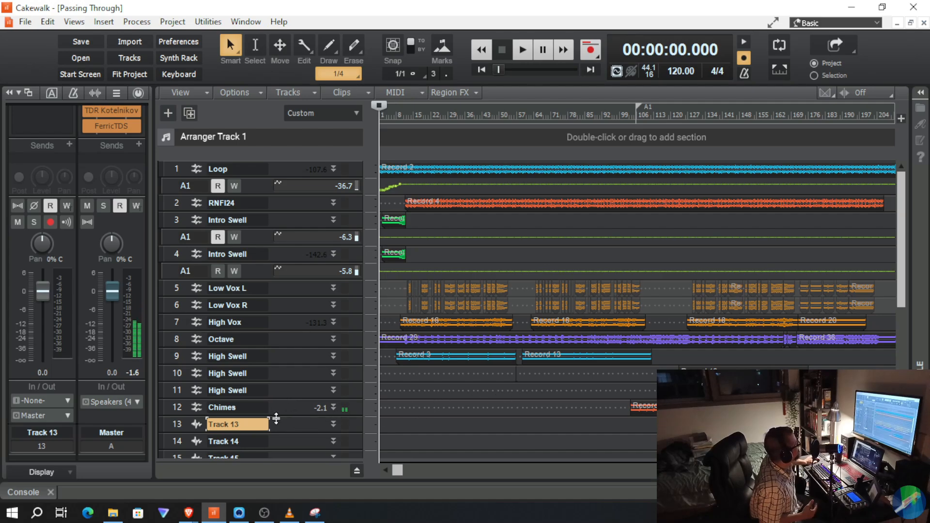
# Turn off input echo on the Chimes track, expanding the track for access and collapsing it again
pyautogui.moveTo(285, 418); pyautogui.dragTo(289, 459)
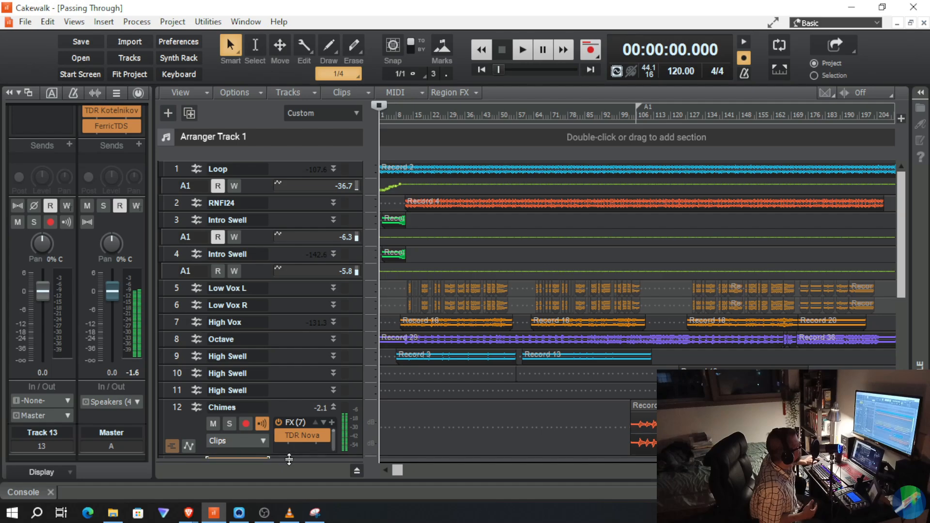
pyautogui.click(266, 425)
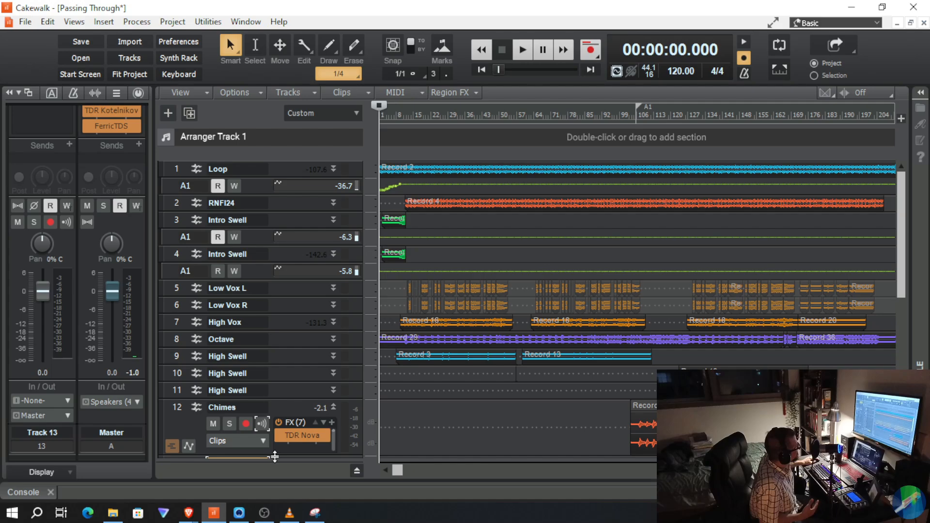
pyautogui.moveTo(274, 457); pyautogui.dragTo(254, 401)
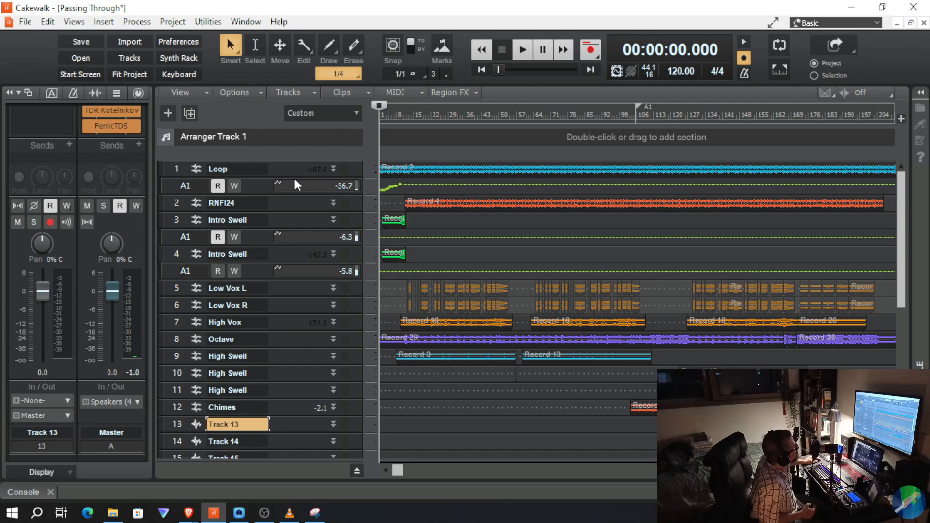
pyautogui.moveTo(294, 176); pyautogui.dragTo(280, 260)
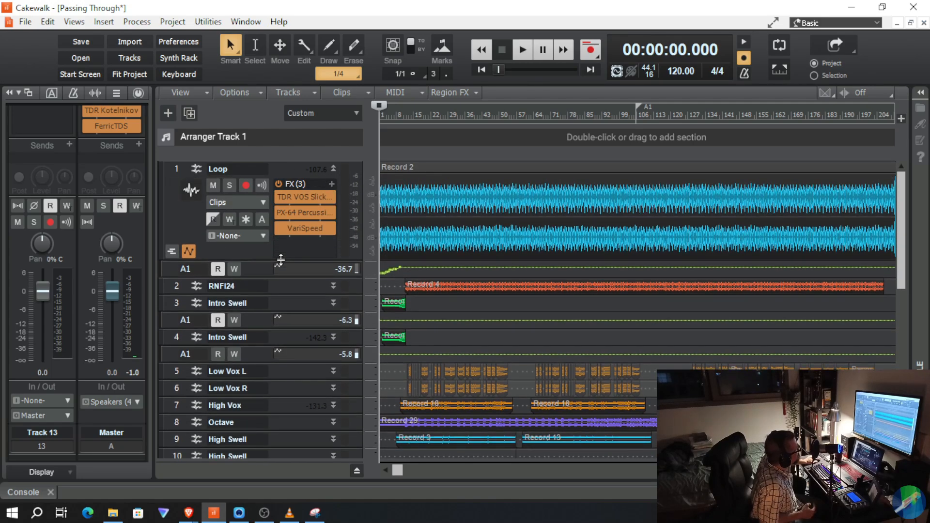
pyautogui.moveTo(281, 260); pyautogui.dragTo(277, 169)
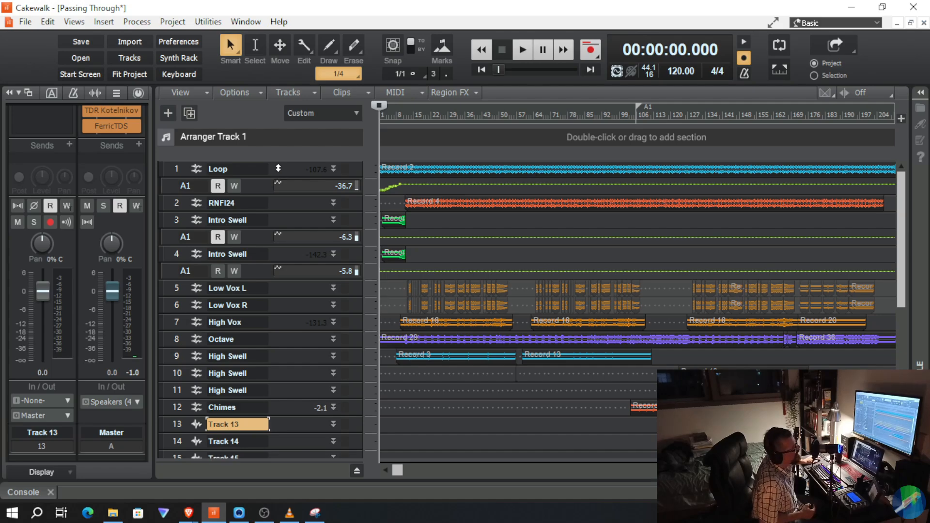
pyautogui.moveTo(328, 190)
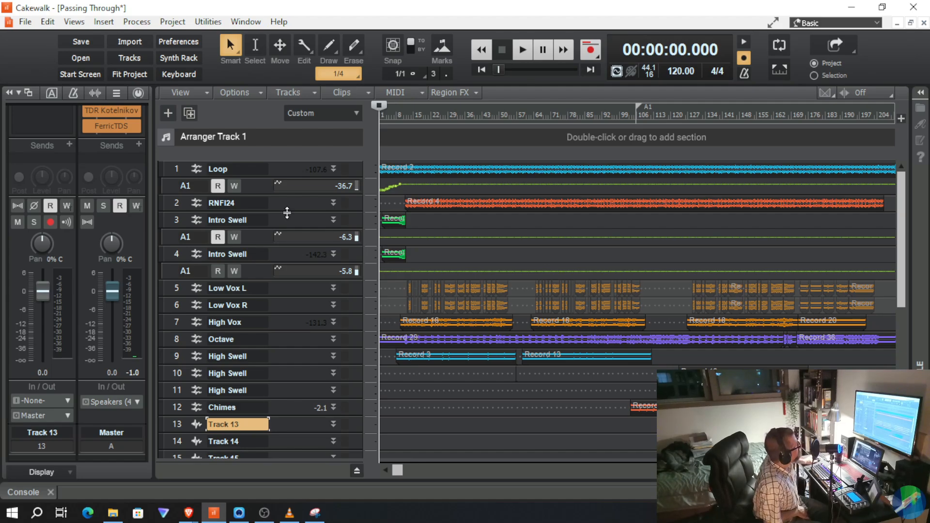
pyautogui.moveTo(305, 185)
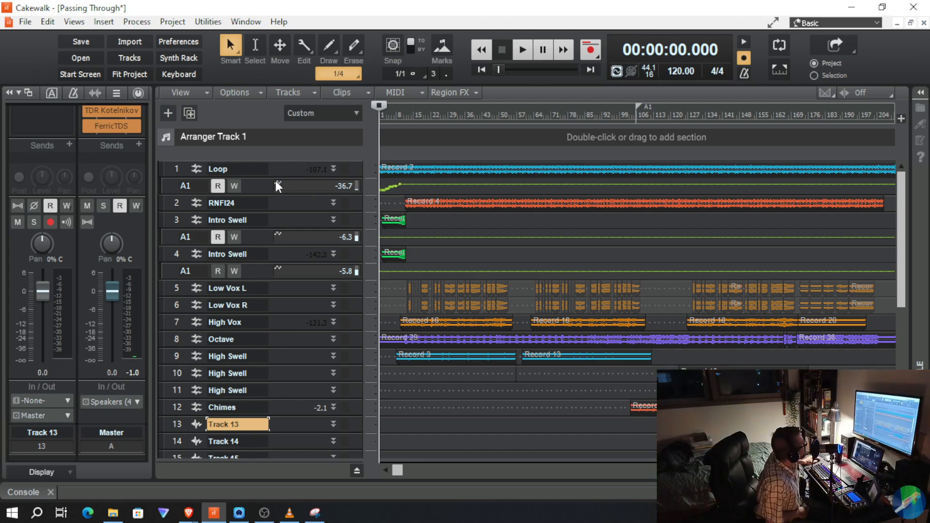
pyautogui.moveTo(274, 175); pyautogui.dragTo(268, 242)
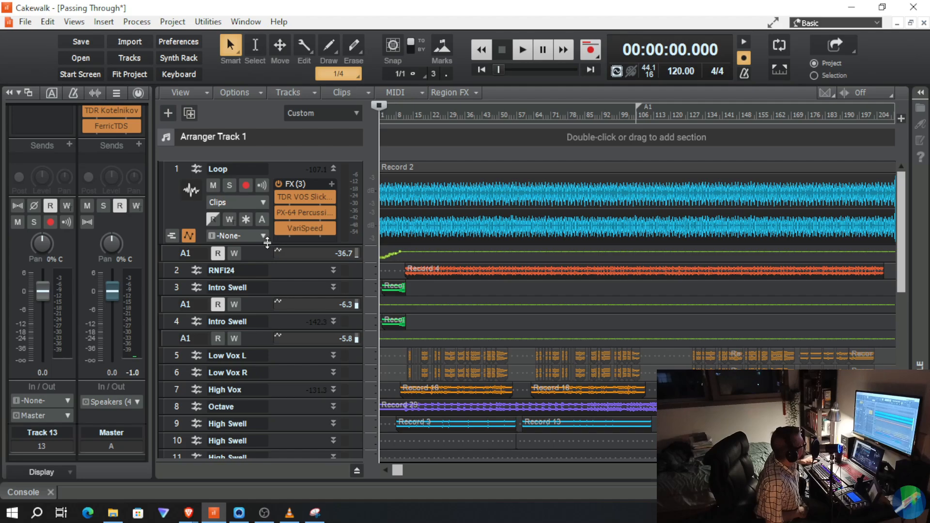
pyautogui.click(135, 75)
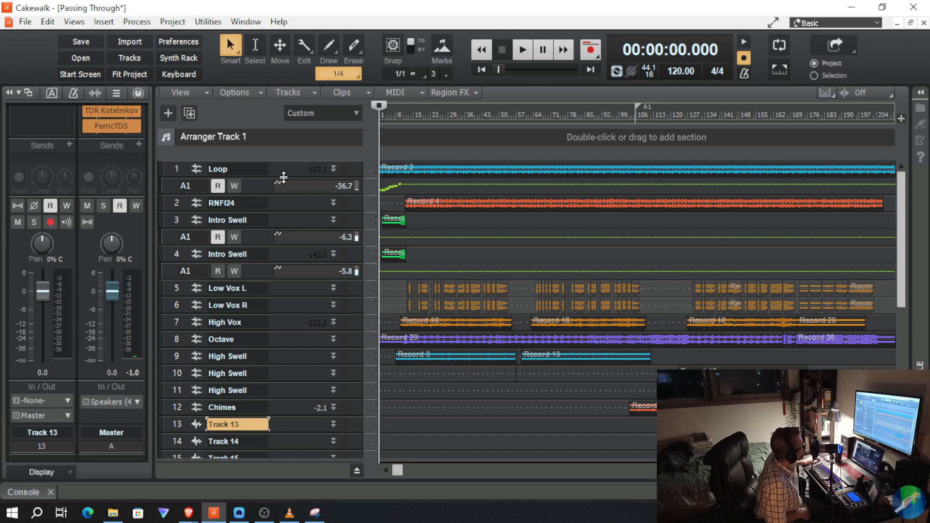
# Expand the Loop track until its controls and output are visible, and solo it
pyautogui.moveTo(283, 178); pyautogui.dragTo(289, 254)
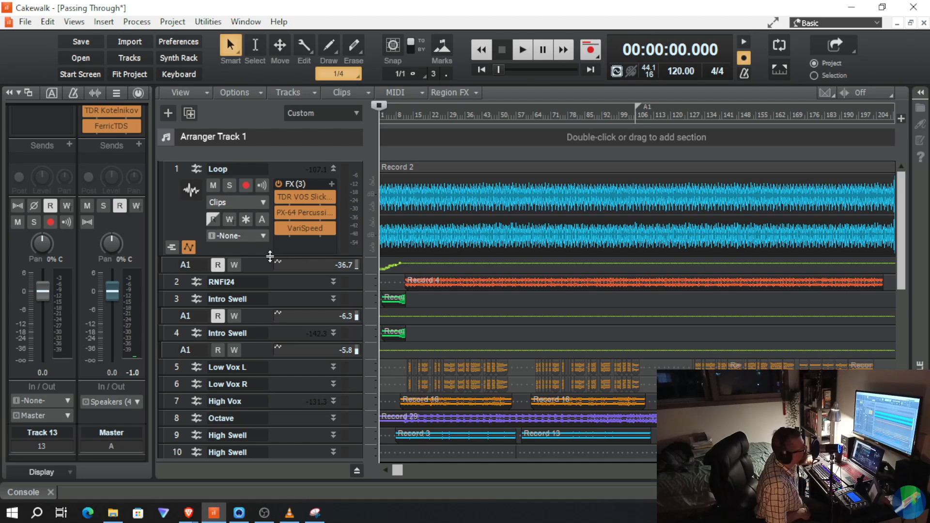
pyautogui.moveTo(269, 257)
pyautogui.mouseDown()
pyautogui.moveTo(264, 182)
pyautogui.moveTo(259, 317)
pyautogui.moveTo(265, 262)
pyautogui.mouseUp()
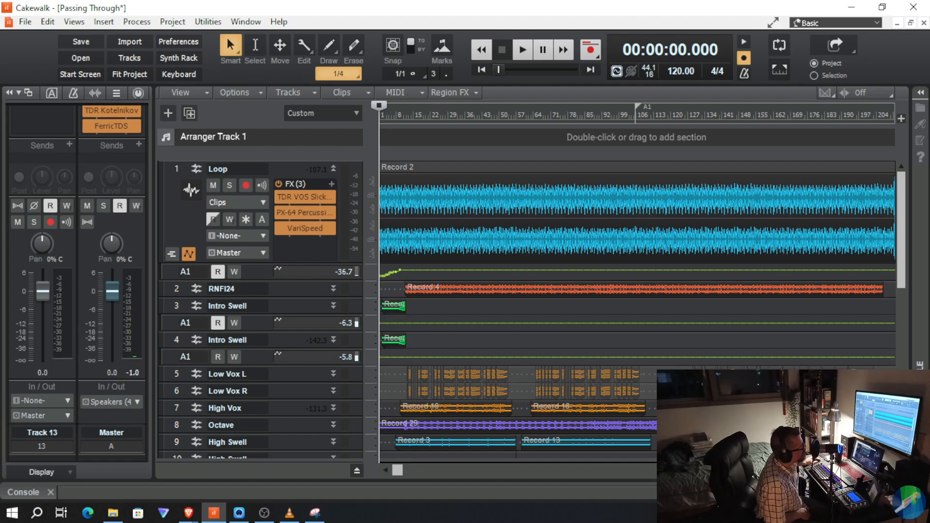
pyautogui.scroll(10, 637, 271)
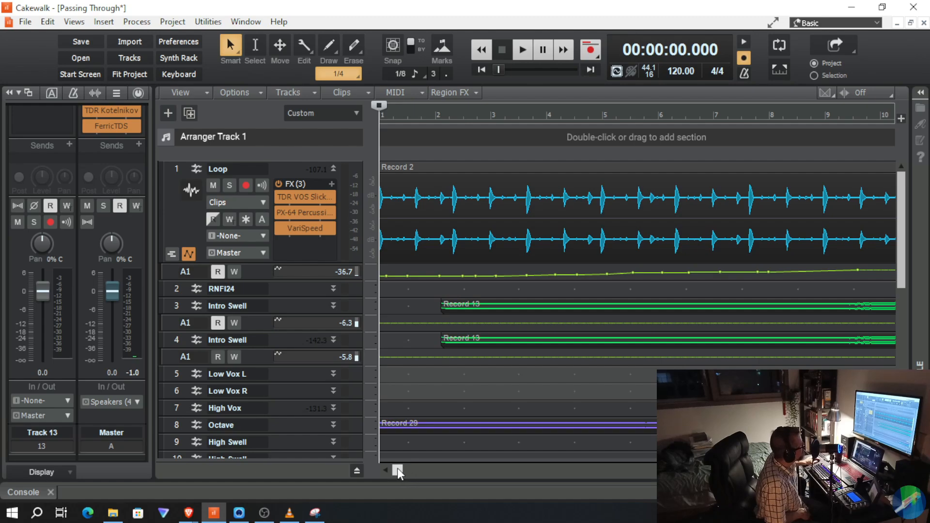
pyautogui.moveTo(398, 472); pyautogui.dragTo(372, 486)
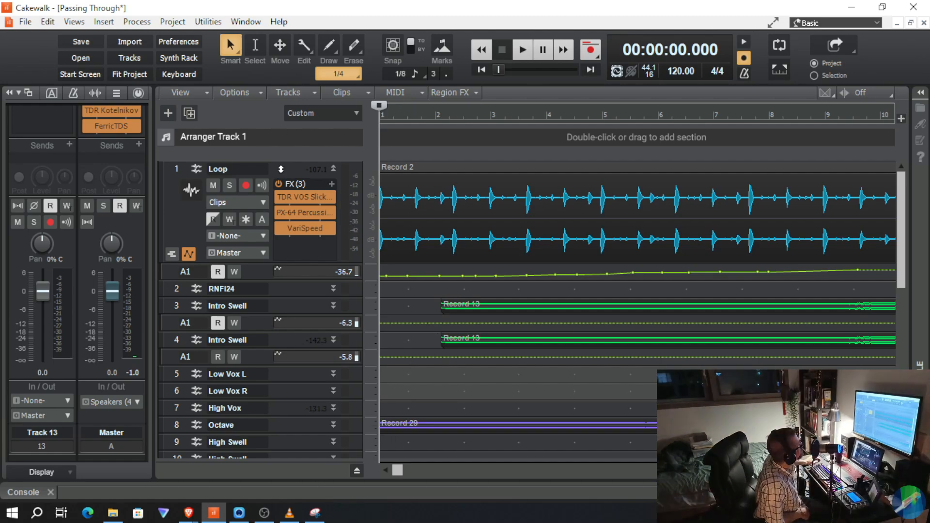
pyautogui.click(231, 188)
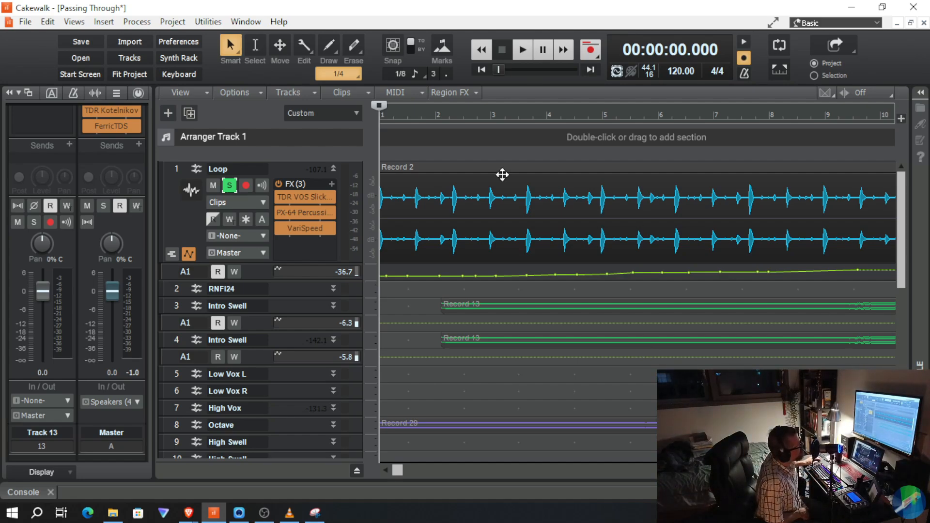
# Play the soloed Loop track from the project start through its volume-automated intro, with the track expanded to show its waveform
pyautogui.click(142, 75)
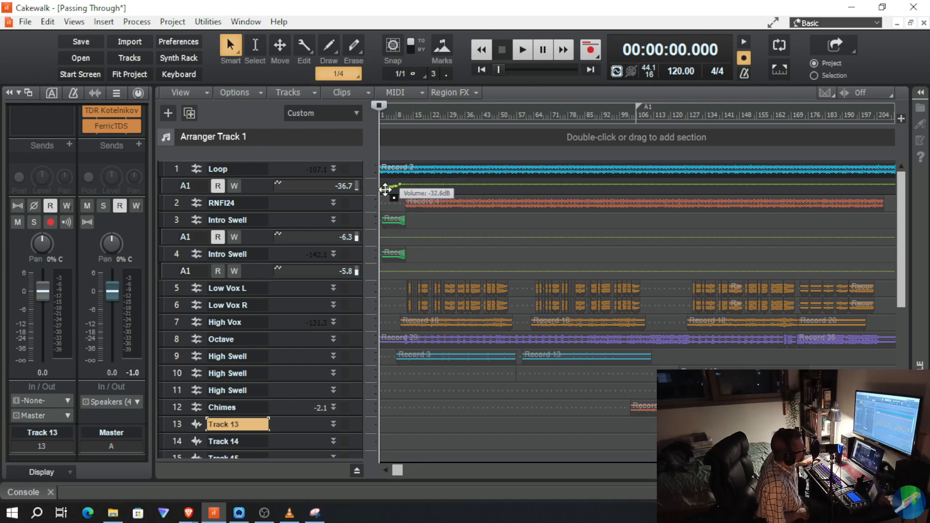
pyautogui.moveTo(385, 189); pyautogui.dragTo(383, 192)
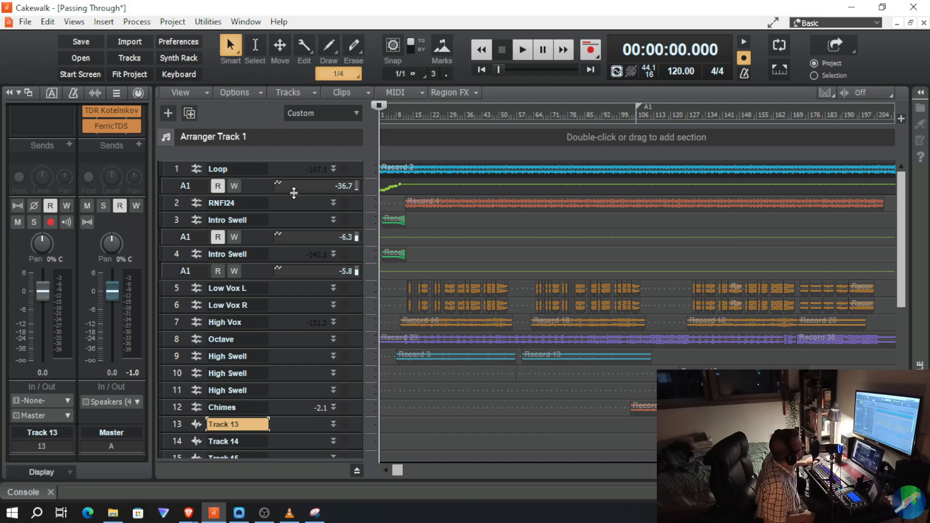
pyautogui.moveTo(288, 175); pyautogui.dragTo(272, 264)
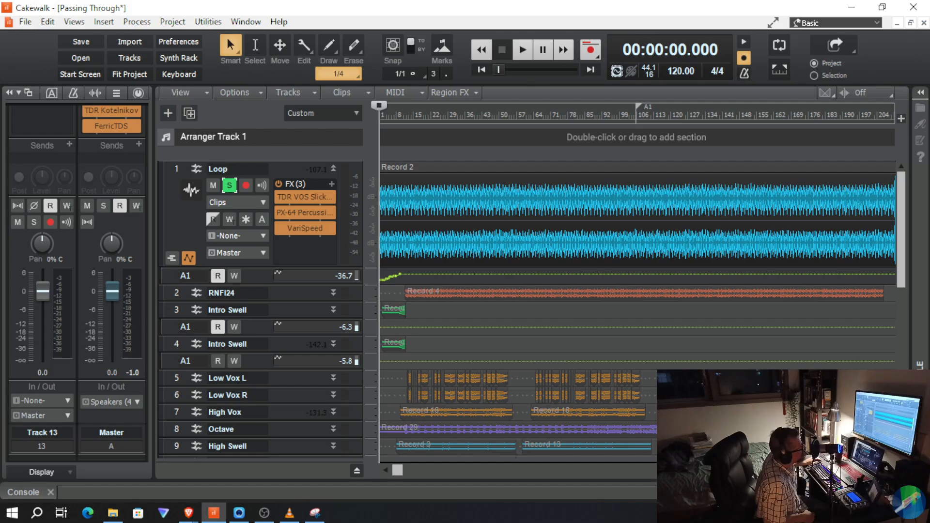
pyautogui.hotkey('ctrl', 'Right')
pyautogui.hotkey('ctrl', 'Right')
pyautogui.hotkey('ctrl', 'Right')
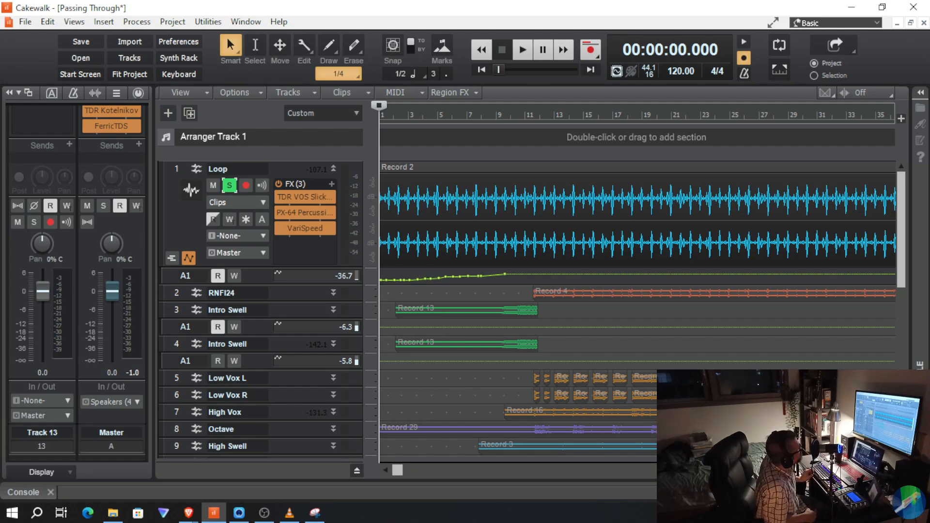
pyautogui.press('space')
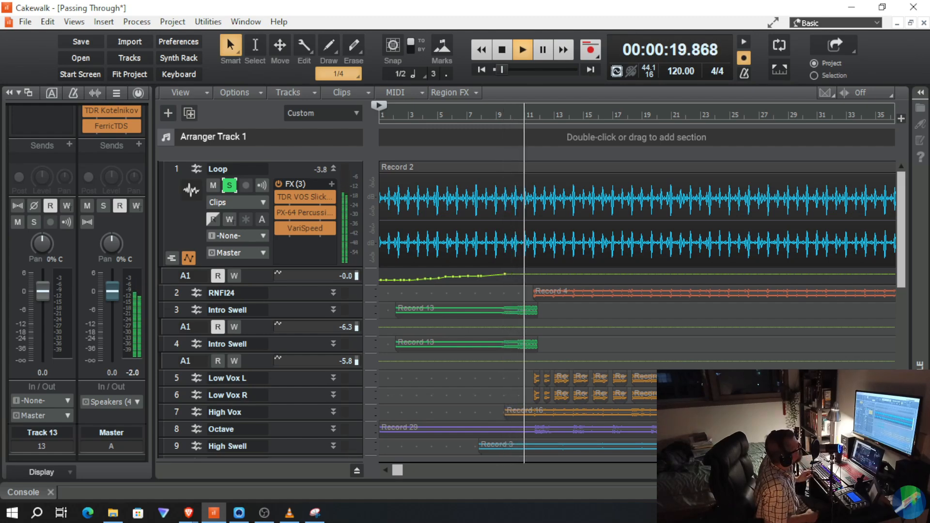
pyautogui.press('space')
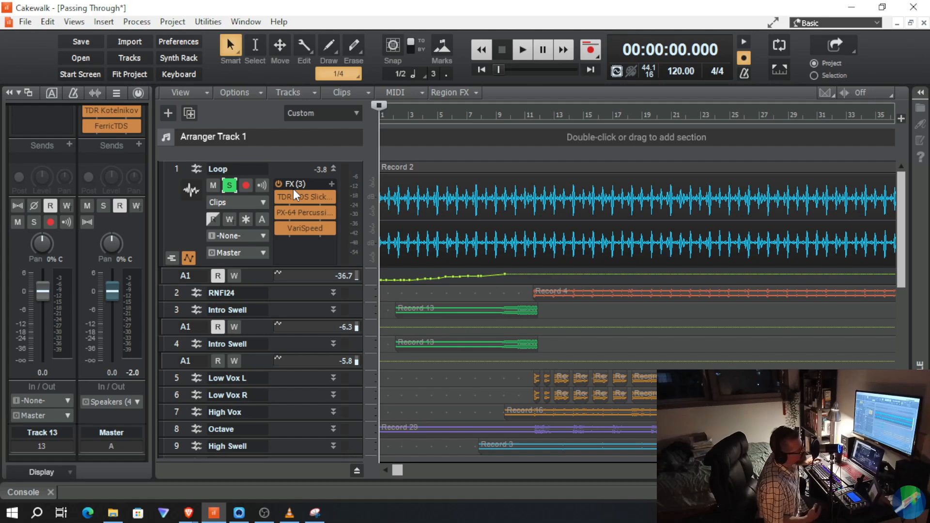
# Audition the Loop track from about bar 10, comparing its sound with the effects rack active and bypassed
pyautogui.click(514, 197)
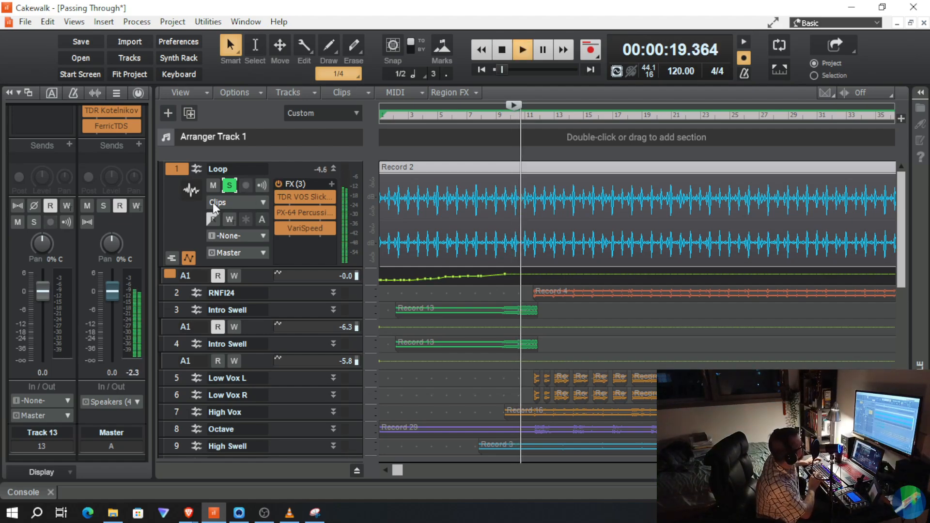
pyautogui.click(278, 185)
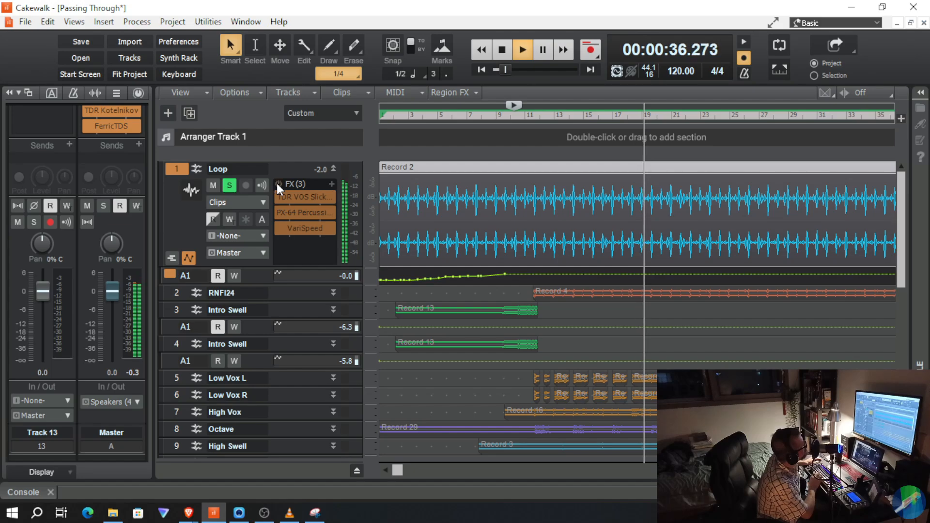
pyautogui.click(279, 184)
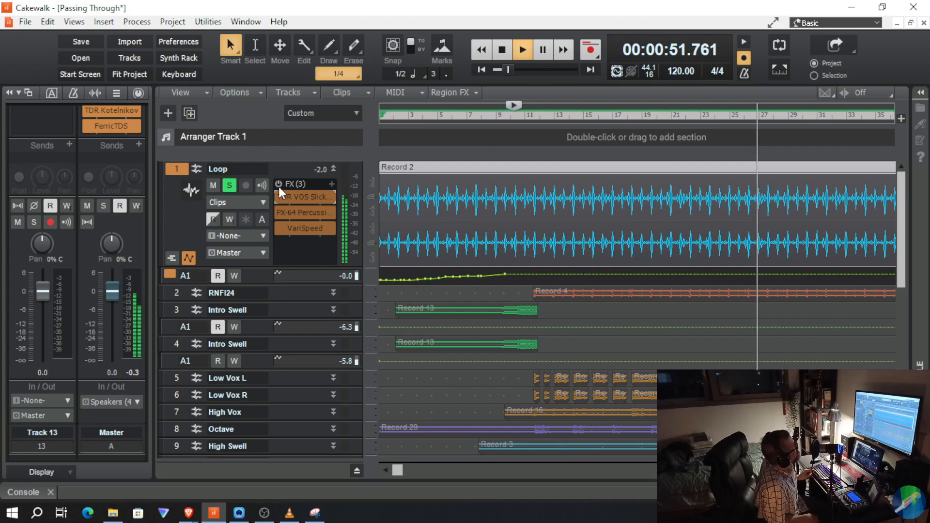
pyautogui.press('space')
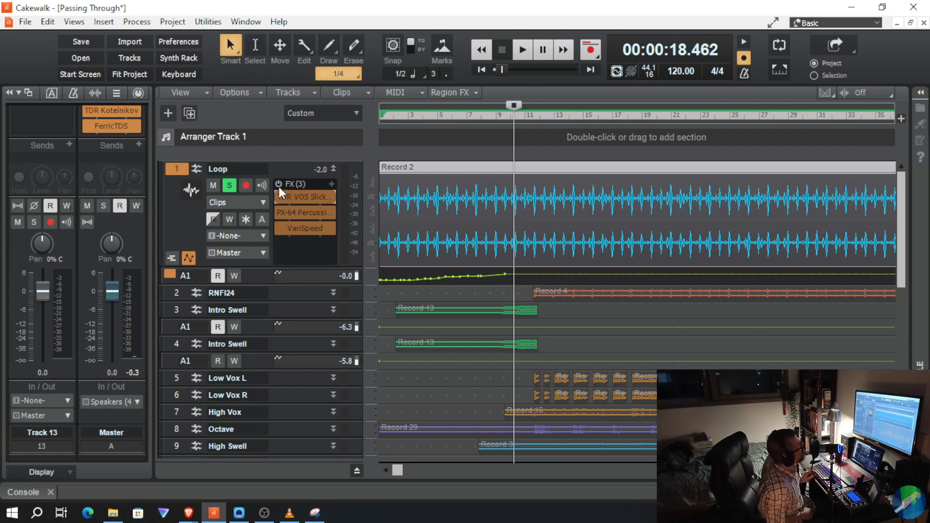
pyautogui.press('space')
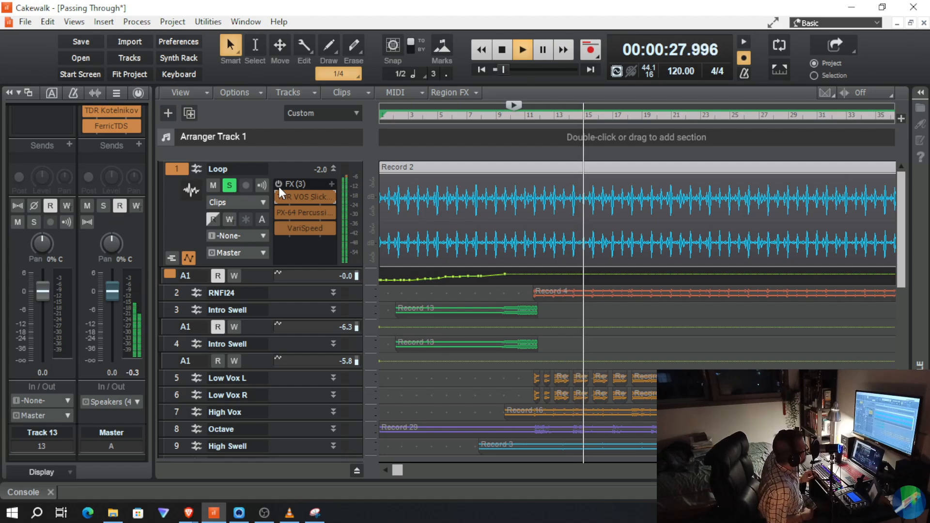
pyautogui.press('space')
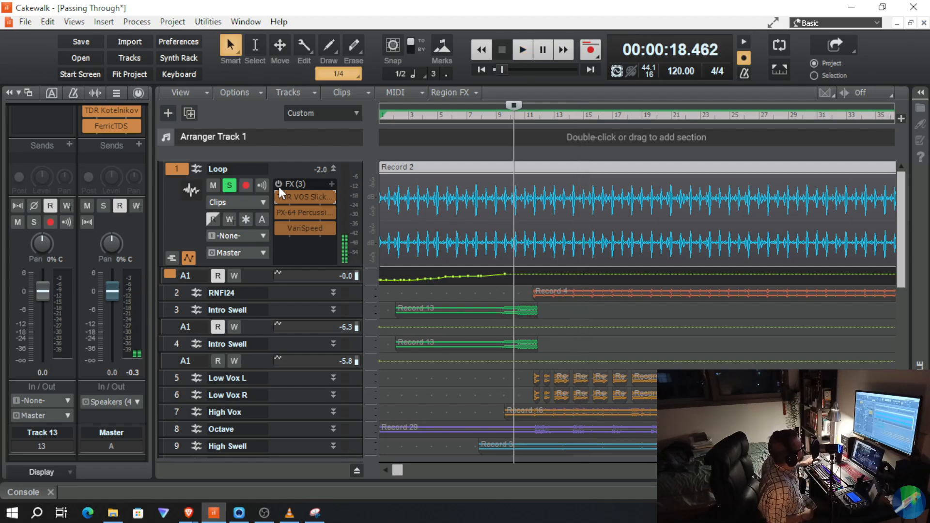
# Re-enable the Loop track's effects rack and play the same passage with the effects active
pyautogui.click(279, 187)
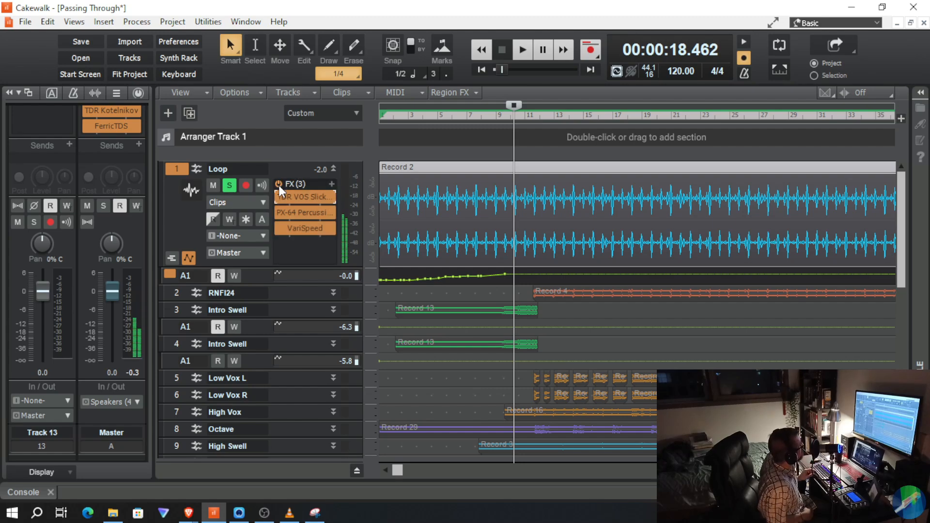
pyautogui.press('space')
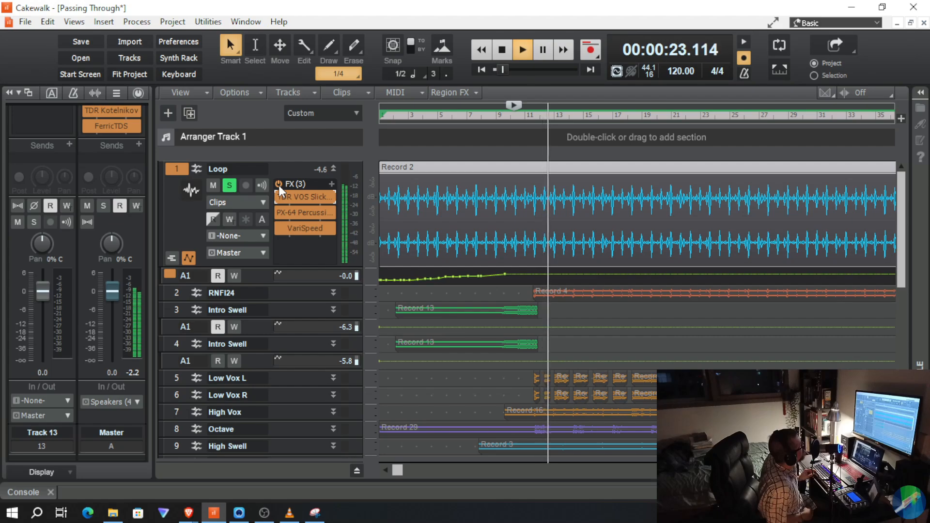
pyautogui.press('space')
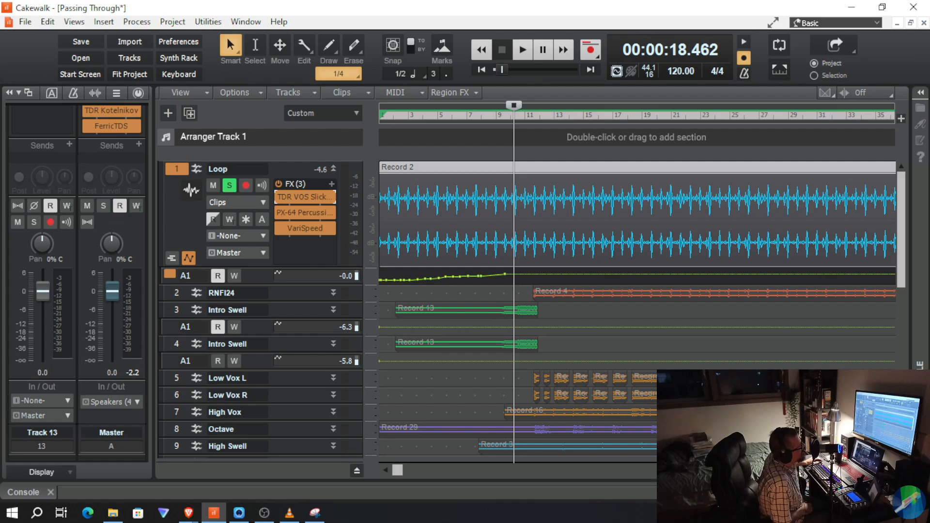
# Place the playhead at the very start of the loud hit shortly after bar 10 beat 2 on the Loop track, at about 00:00:18.658
pyautogui.scroll(6, 704, 153)
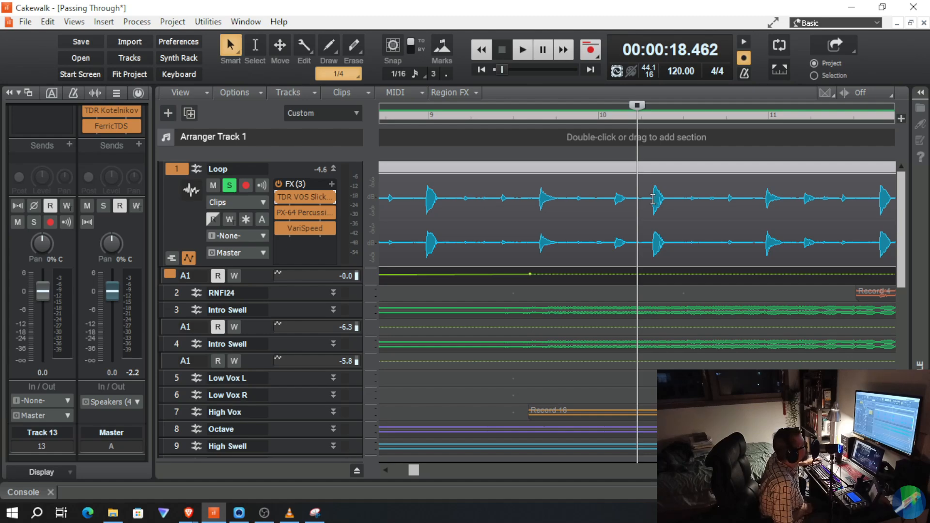
pyautogui.moveTo(653, 199); pyautogui.dragTo(662, 214)
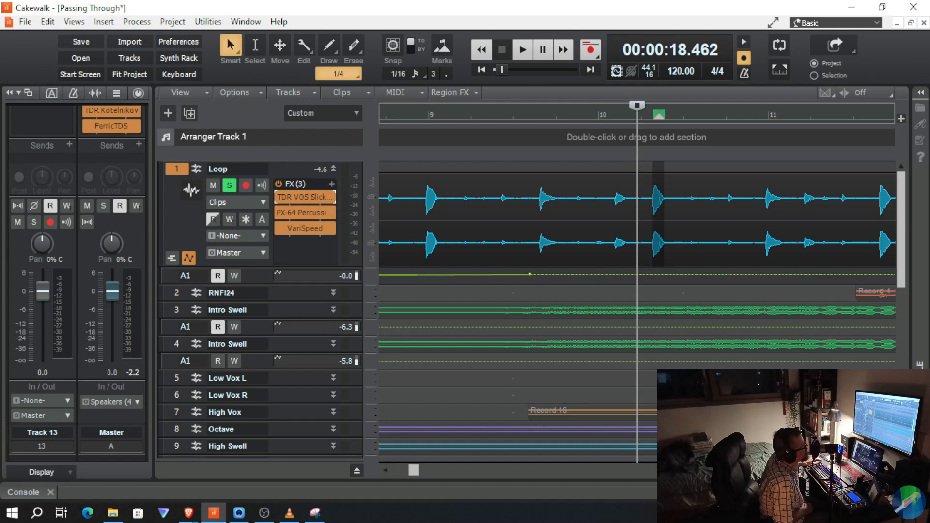
pyautogui.hotkey('ctrl', 'Right')
pyautogui.hotkey('ctrl', 'Right')
pyautogui.hotkey('ctrl', 'Right')
pyautogui.hotkey('ctrl', 'Right')
pyautogui.hotkey('ctrl', 'Right')
pyautogui.hotkey('ctrl', 'Right')
pyautogui.hotkey('ctrl', 'Right')
pyautogui.hotkey('ctrl', 'Right')
pyautogui.hotkey('ctrl', 'Right')
pyautogui.hotkey('ctrl', 'Right')
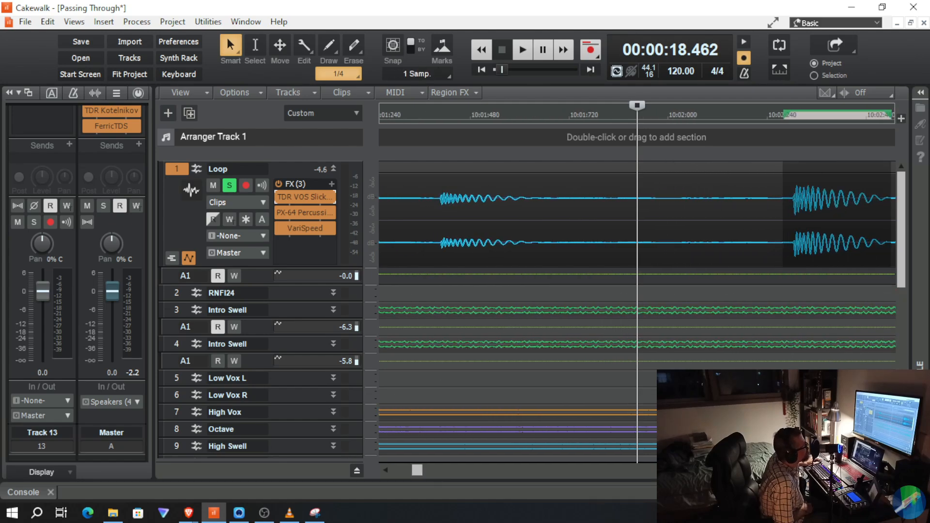
pyautogui.click(792, 202)
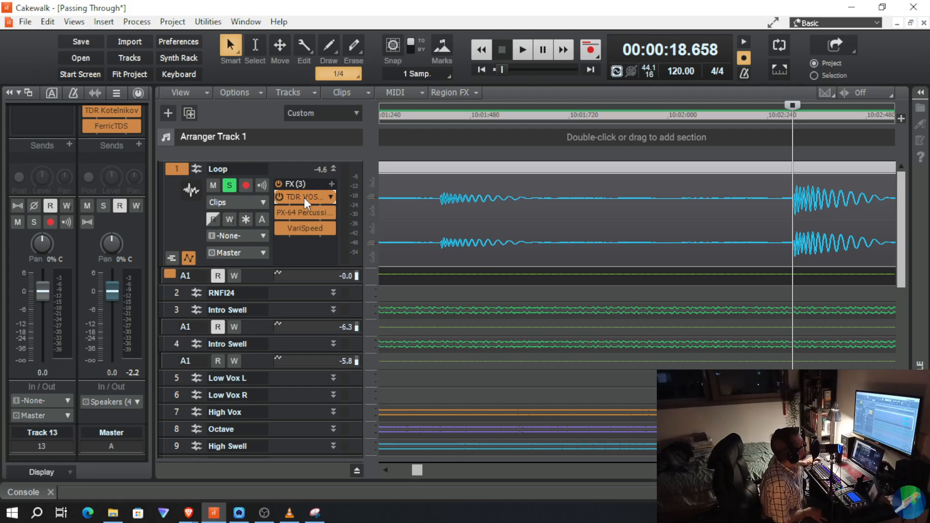
# Open the TDR VOS SlickEQ on the Loop track, review its EQ settings and preset list, and close it keeping Mastering 1
pyautogui.doubleClick(304, 198)
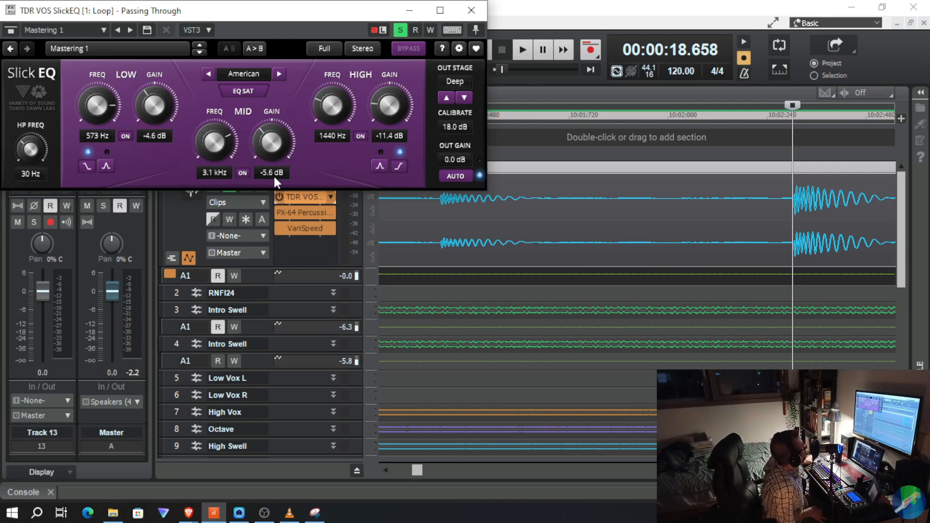
pyautogui.click(179, 47)
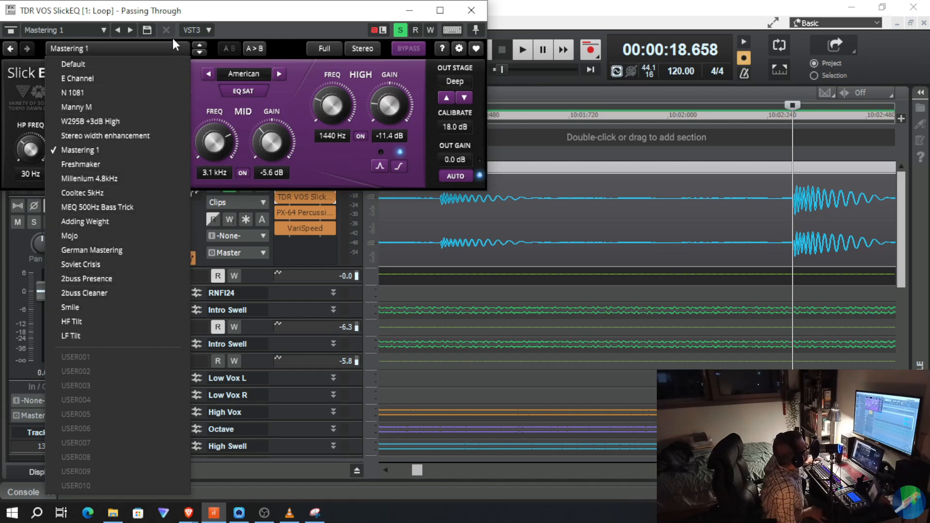
pyautogui.click(173, 51)
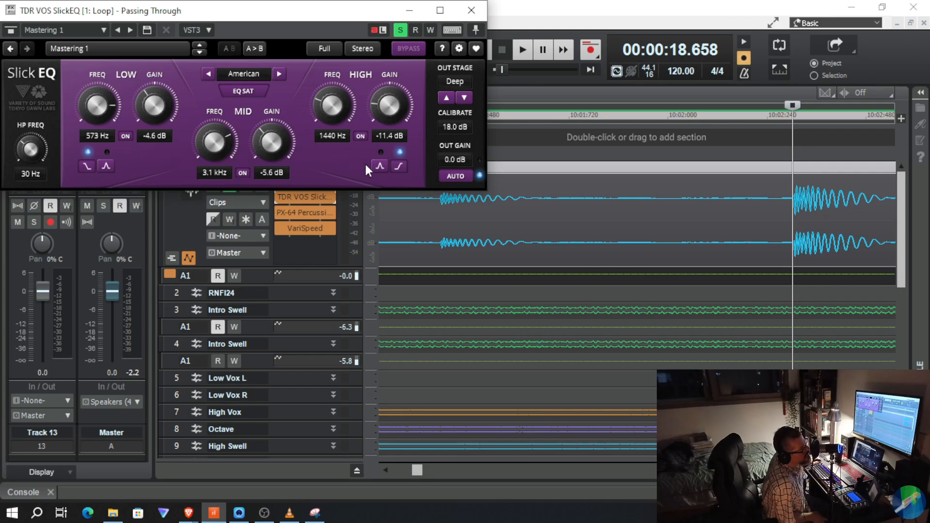
pyautogui.click(161, 50)
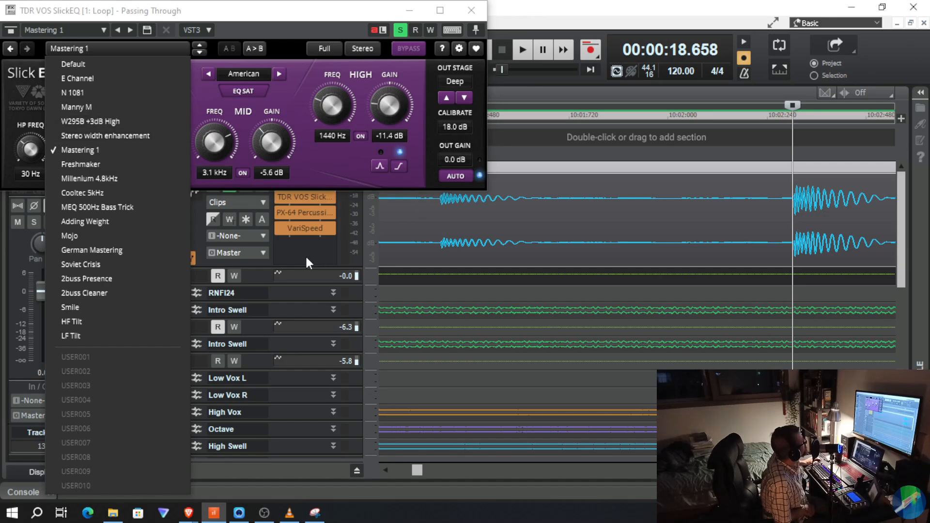
pyautogui.click(469, 11)
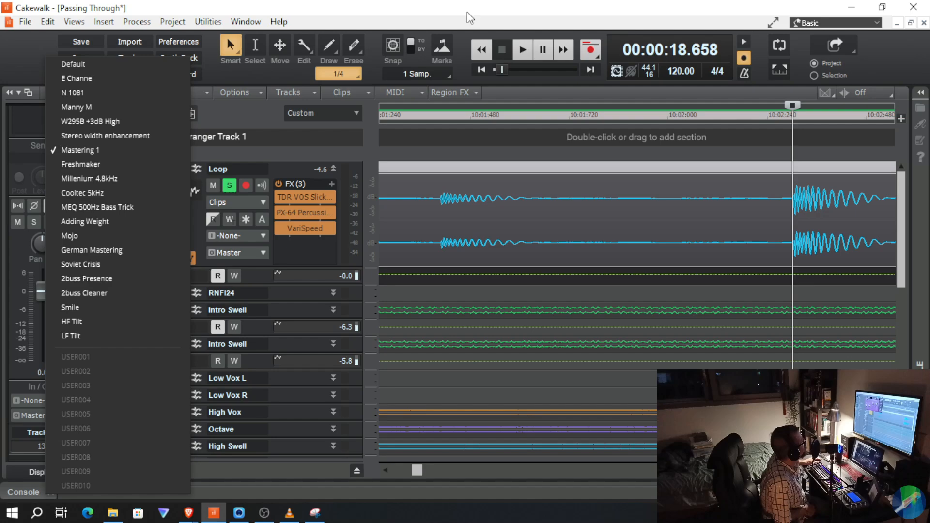
# Open the Loop track's PX-64 Percussion Strip and switch its delay module off and back on
pyautogui.doubleClick(301, 212)
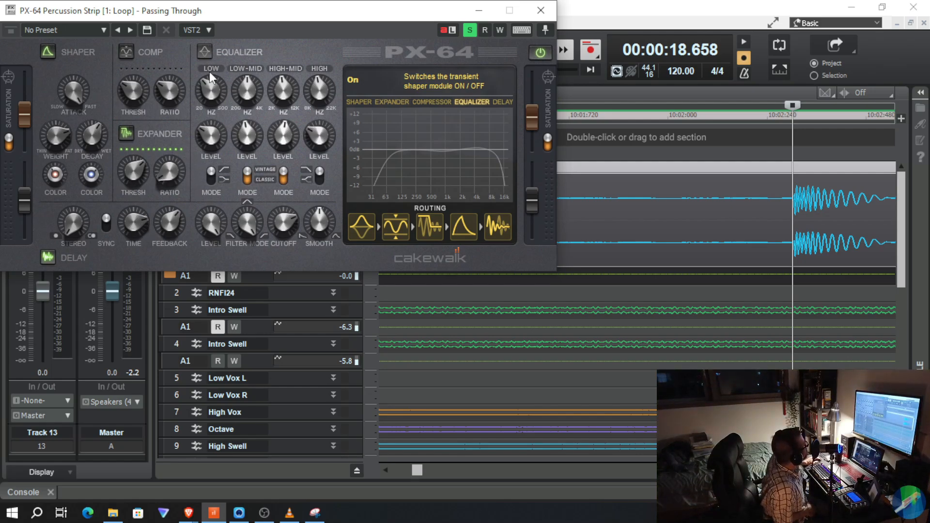
pyautogui.click(45, 259)
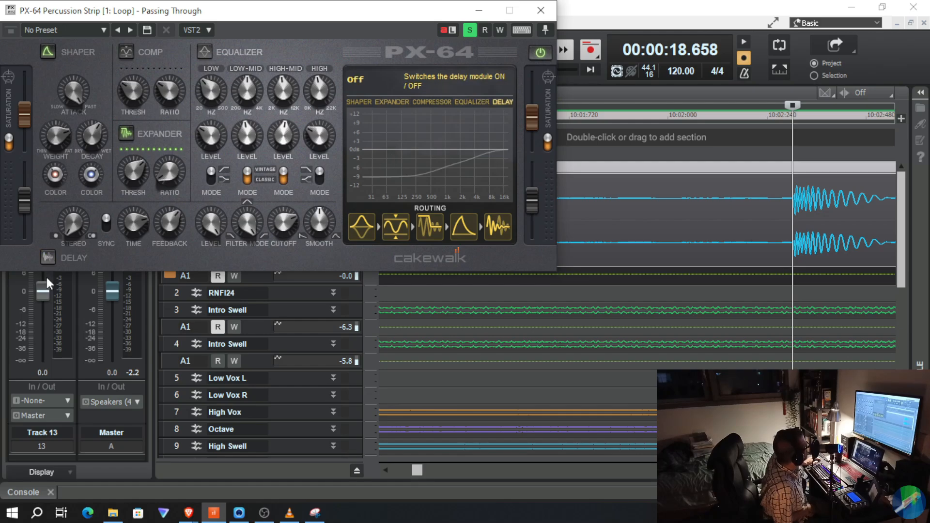
pyautogui.click(46, 257)
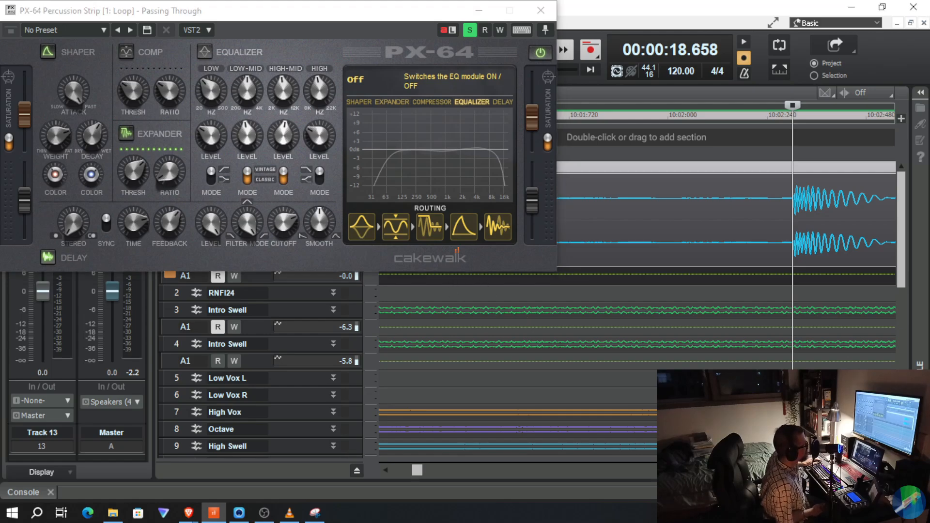
# Play the Loop track from 00:00:18.658 in a wider timeline view, comparing its sound with the PX-64 delay module on and off
pyautogui.hotkey('ctrl', 'Left')
pyautogui.hotkey('ctrl', 'Left')
pyautogui.hotkey('ctrl', 'Left')
pyautogui.hotkey('ctrl', 'Left')
pyautogui.hotkey('ctrl', 'Left')
pyautogui.hotkey('ctrl', 'Left')
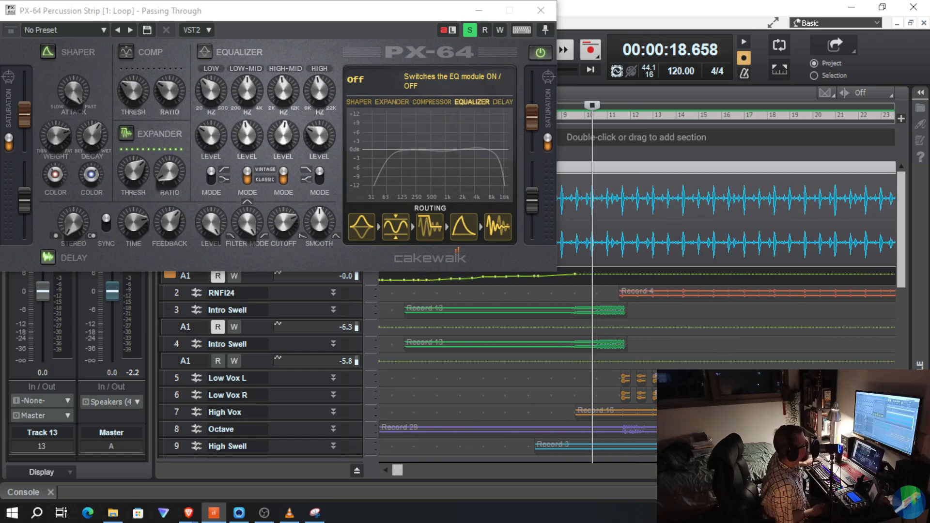
pyautogui.hotkey('ctrl', 'Left')
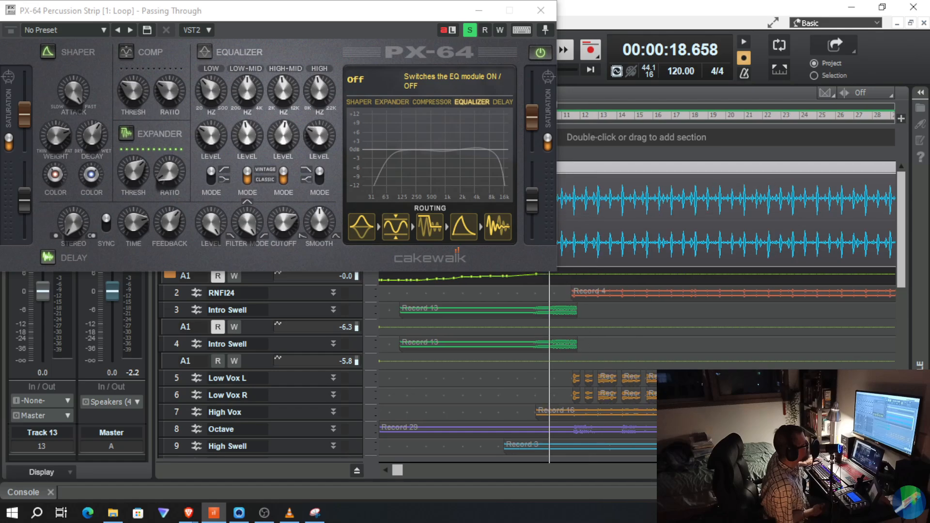
pyautogui.hotkey('ctrl', 'Left')
pyautogui.hotkey('ctrl', 'Left')
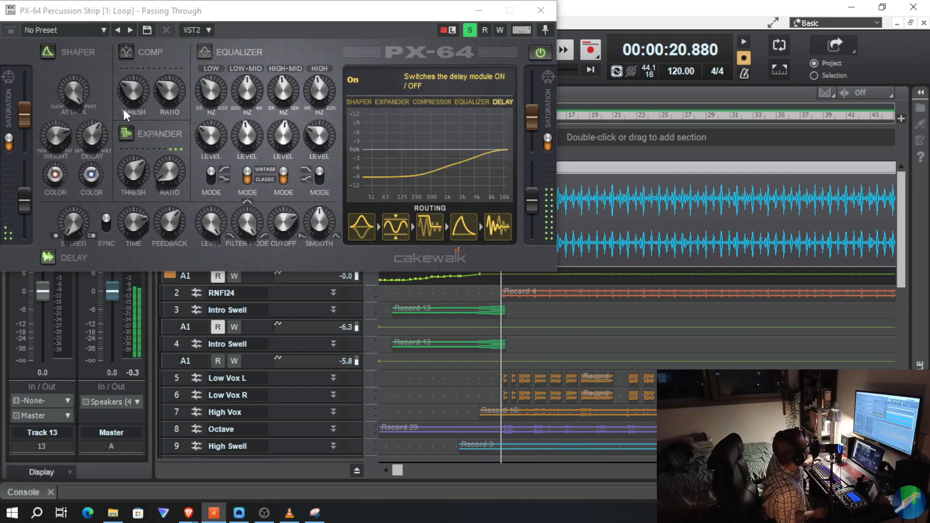
pyautogui.click(52, 256)
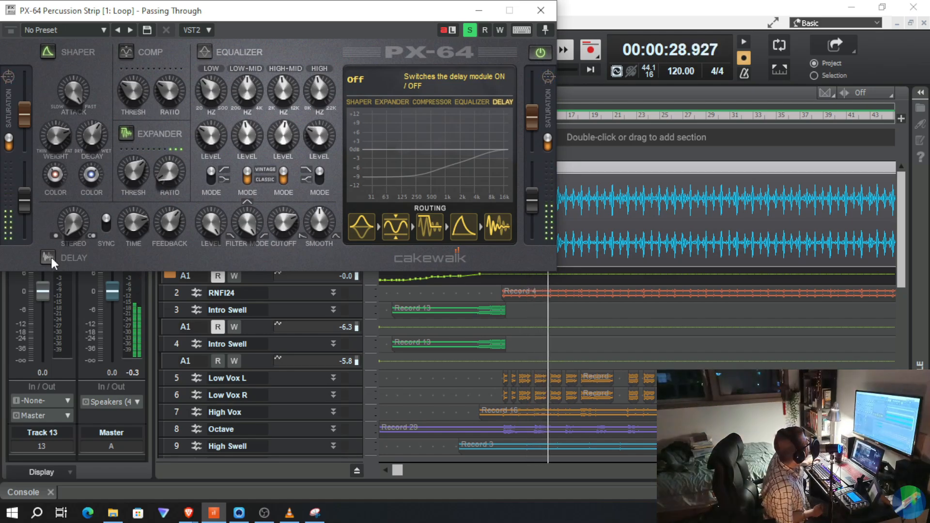
pyautogui.click(51, 258)
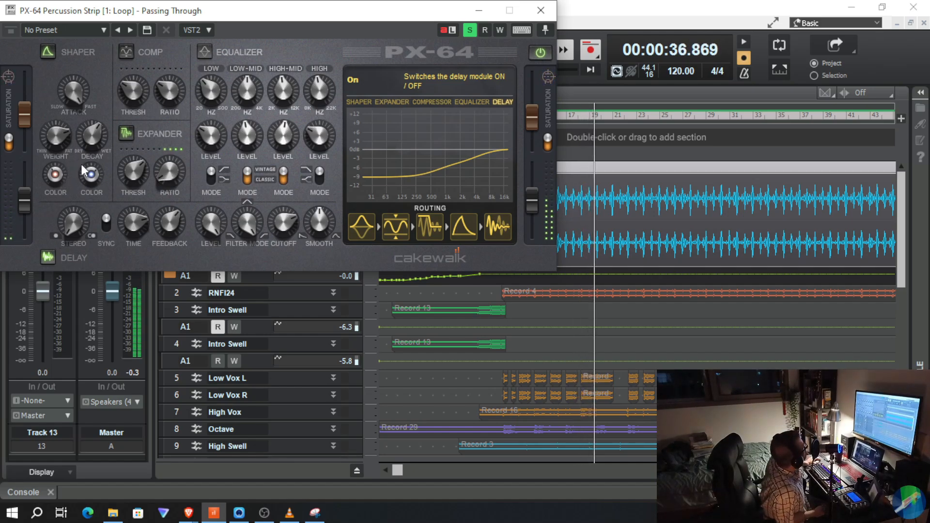
# Compare the playing Loop track with the PX-64 expander module off and on, leaving the expander on
pyautogui.click(125, 133)
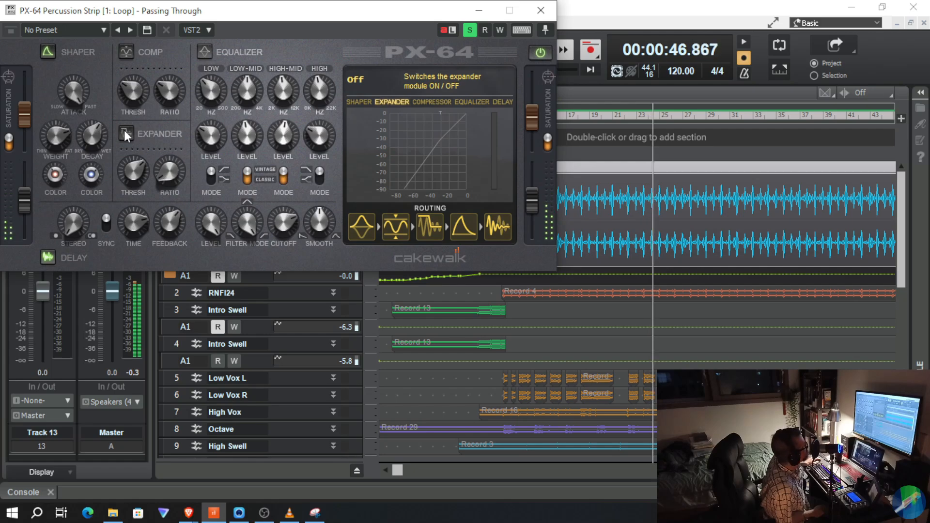
pyautogui.click(124, 130)
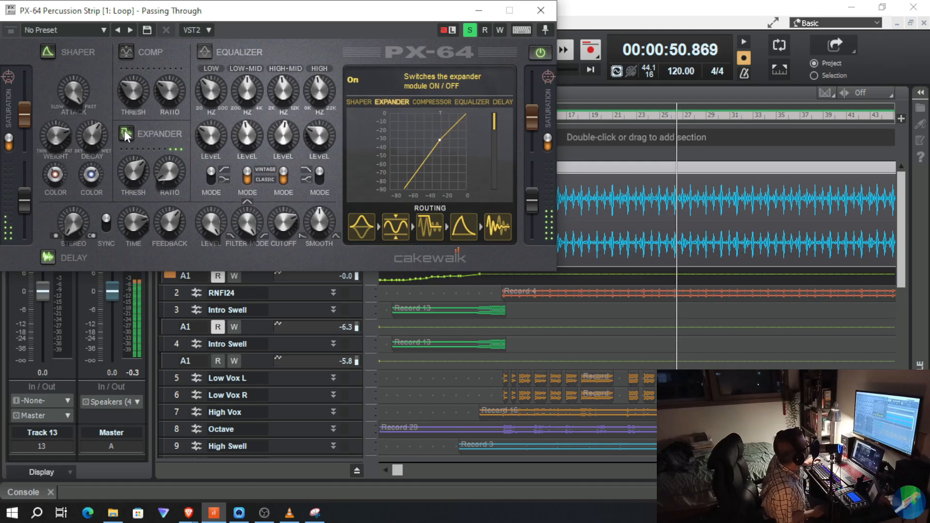
pyautogui.click(124, 130)
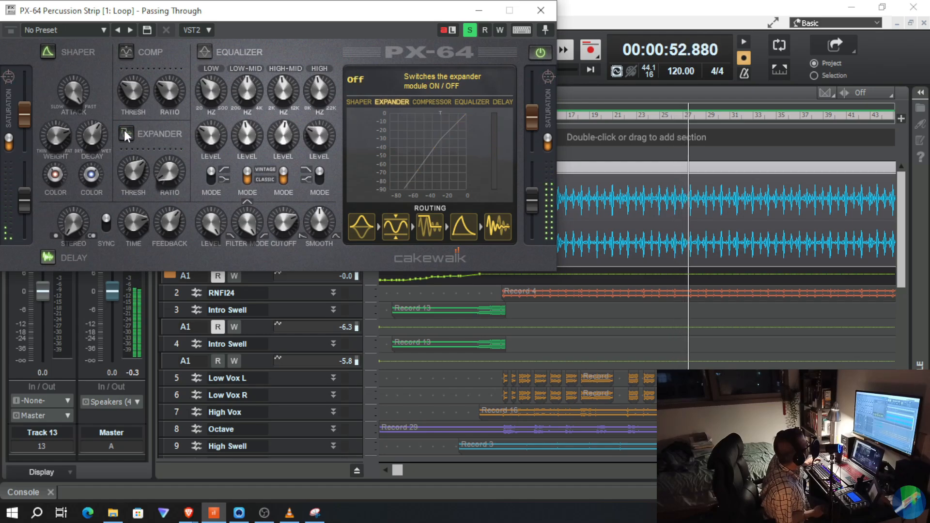
pyautogui.click(124, 130)
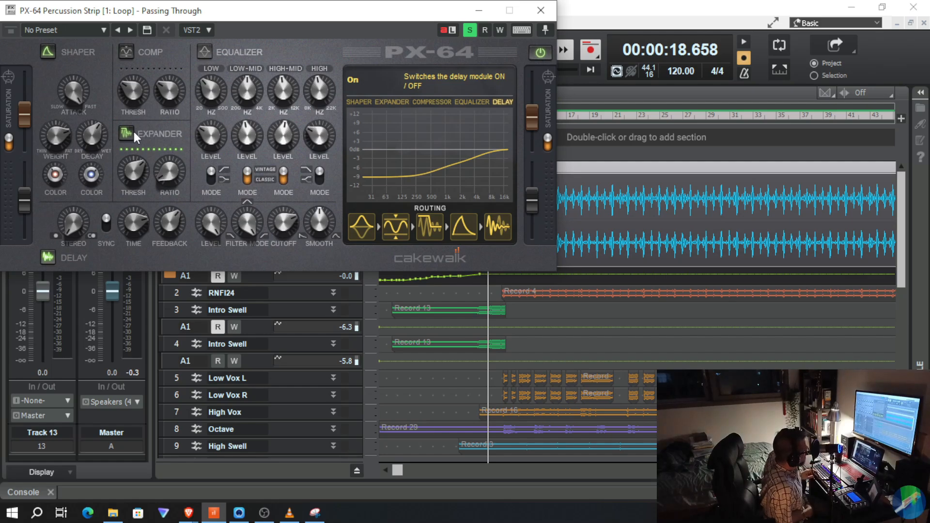
# Replay the Loop track from 00:00:18.658 and audition the PX-64 expander off and on again, leaving it on
pyautogui.press('space')
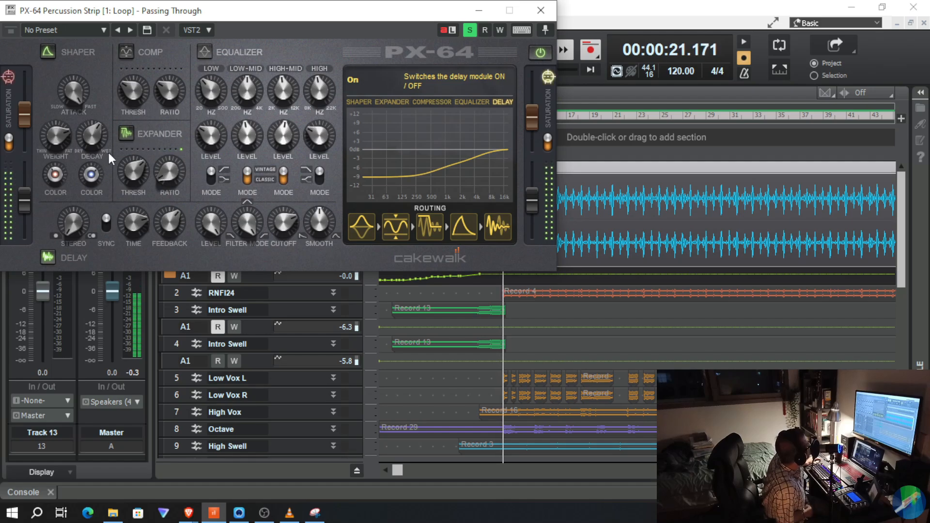
pyautogui.click(131, 135)
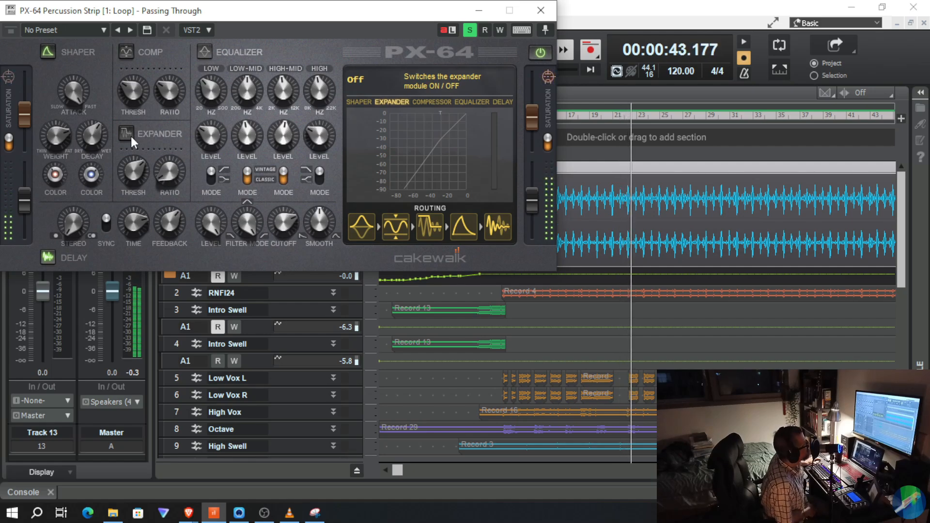
pyautogui.click(131, 136)
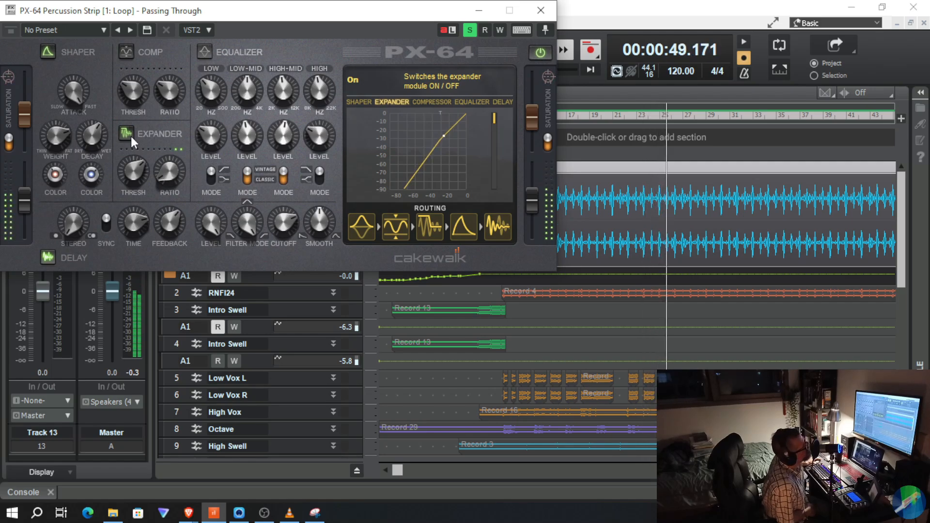
pyautogui.click(131, 136)
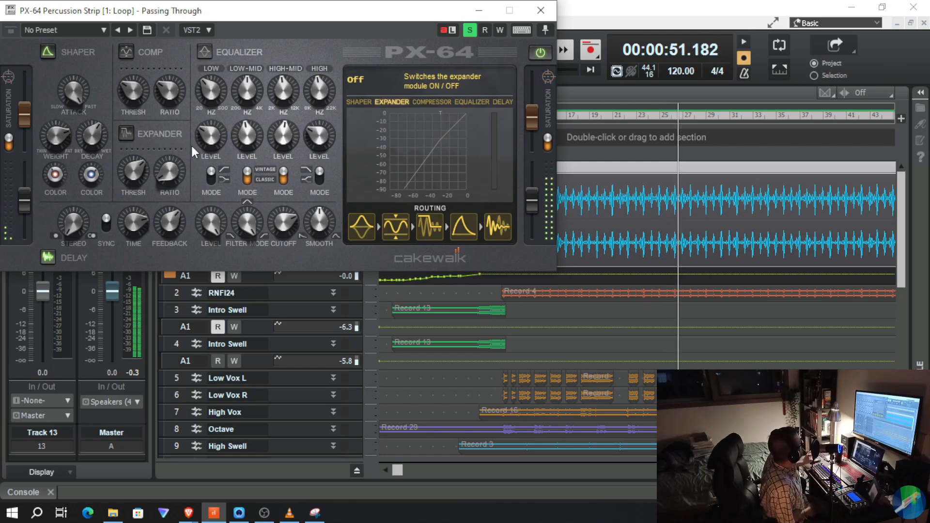
pyautogui.click(124, 135)
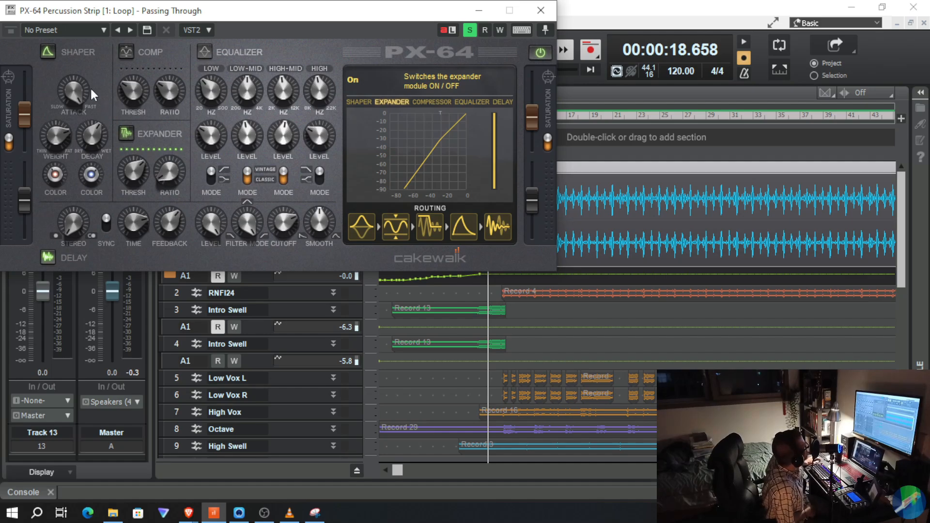
# Replay the Loop track from 00:00:18.658 and compare it with the PX-64 transient shaper off and on, leaving it on
pyautogui.press('space')
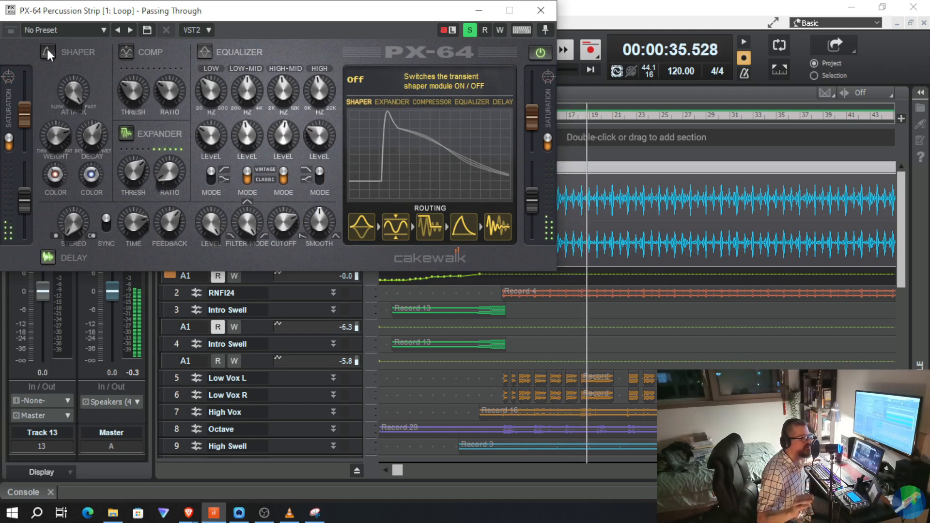
pyautogui.click(47, 48)
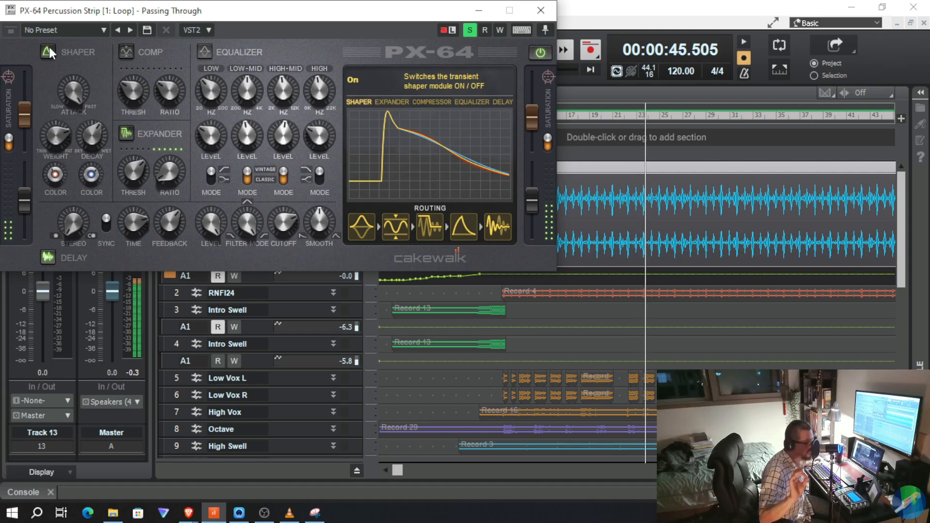
pyautogui.click(49, 49)
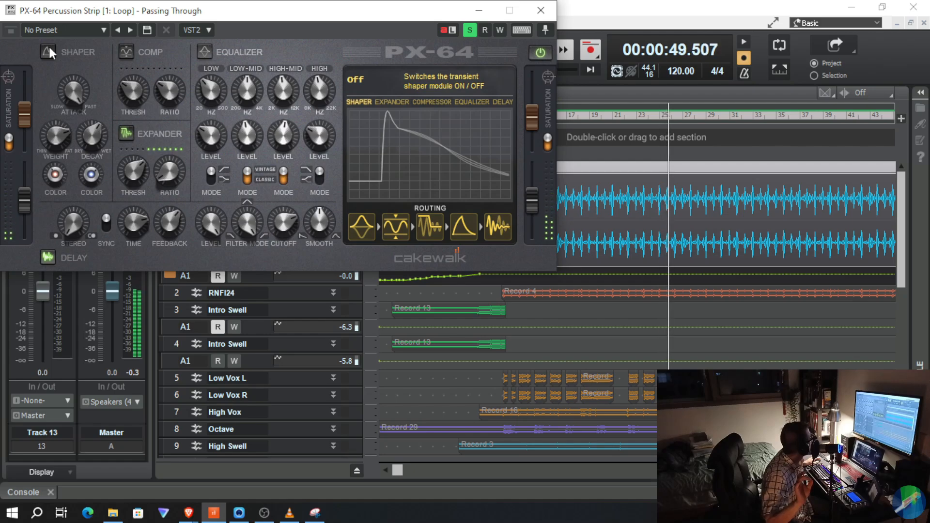
pyautogui.click(49, 48)
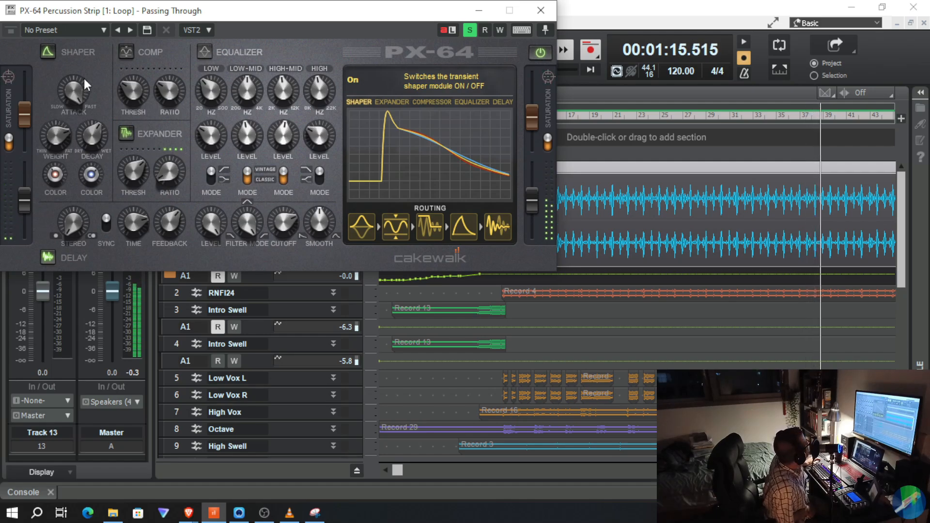
# Audition the transient shaper's attack at about 25% and at 400% during playback, leaving it at 400%
pyautogui.moveTo(75, 88); pyautogui.dragTo(86, 66)
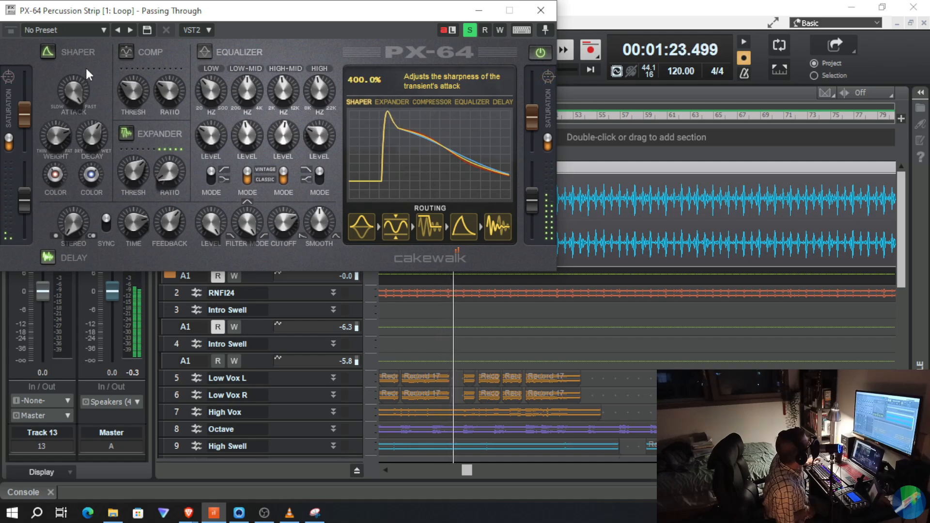
pyautogui.hotkey('ctrl', 'z')
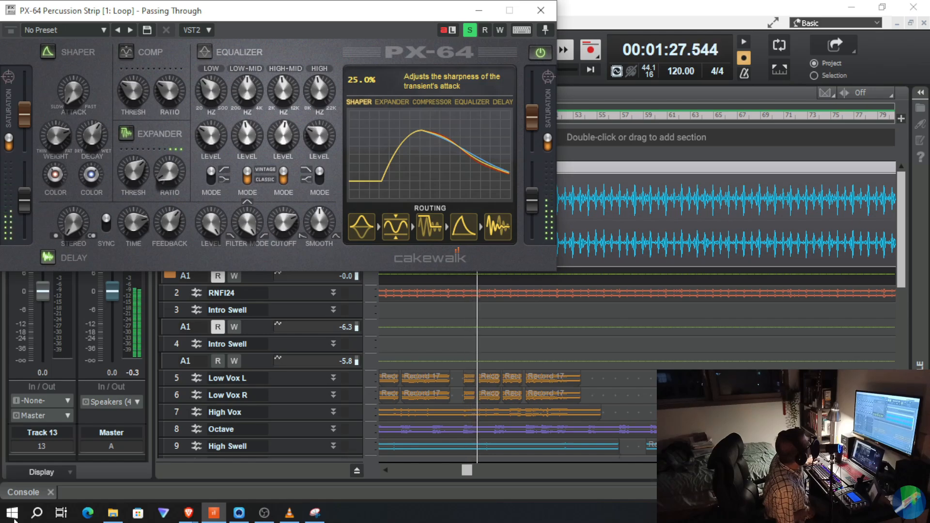
pyautogui.hotkey('ctrl', 'y')
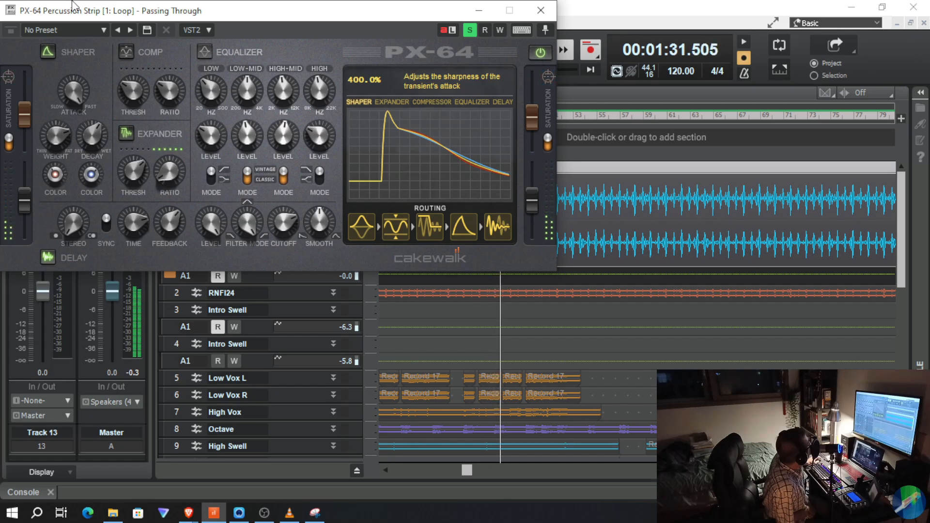
pyautogui.hotkey('ctrl', 'z')
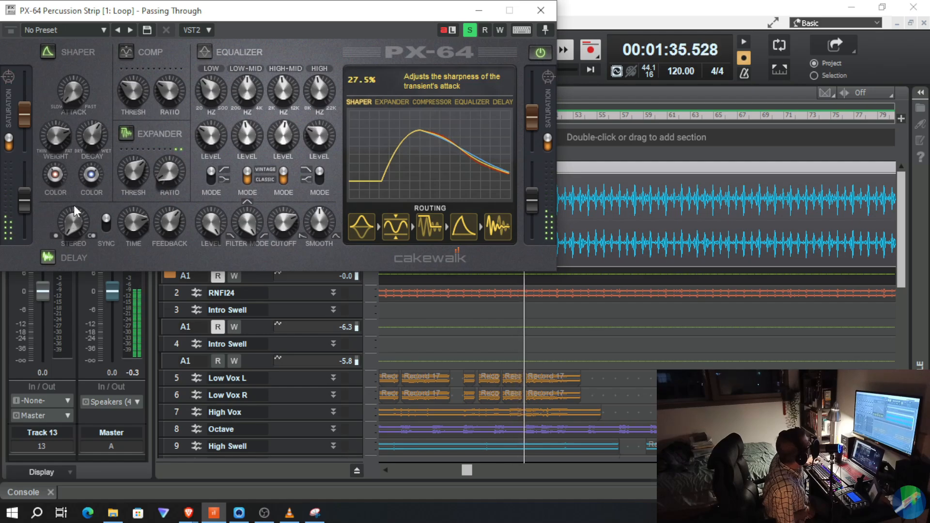
pyautogui.hotkey('ctrl', 'y')
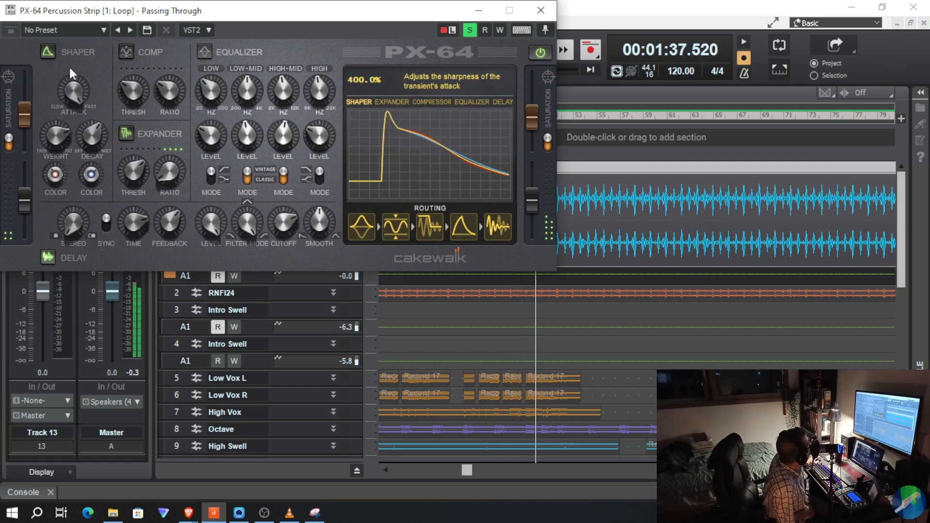
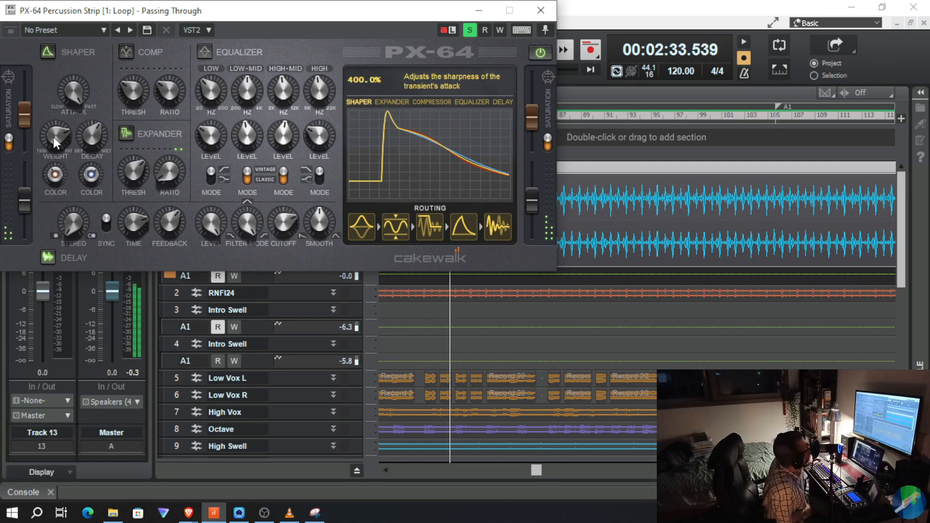
# Audition the transient shaper's weight at 25% and 400%, and return it to its original setting
pyautogui.moveTo(53, 137); pyautogui.dragTo(37, 259)
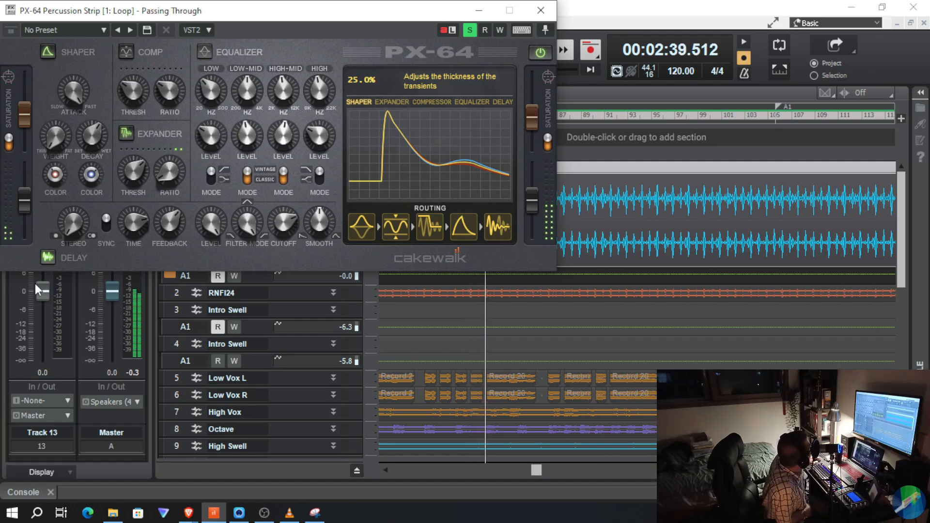
pyautogui.moveTo(35, 283); pyautogui.dragTo(2, 67)
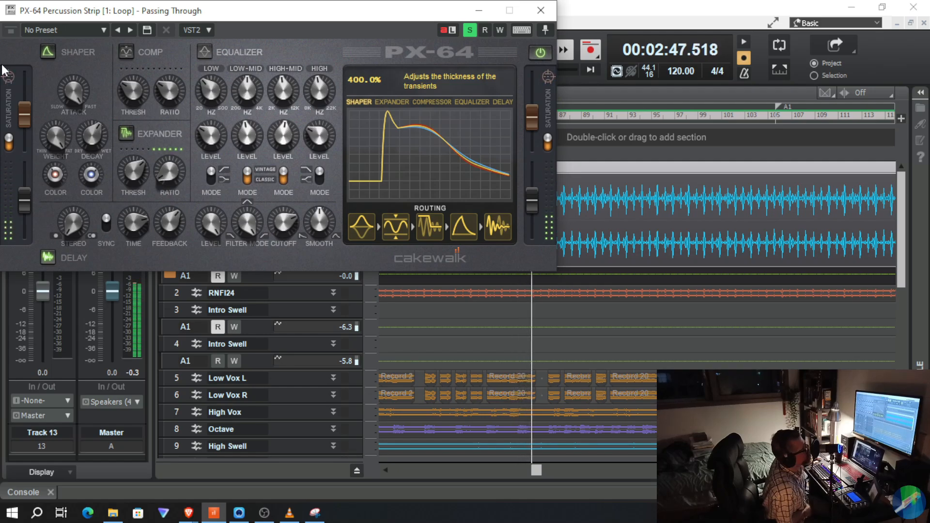
pyautogui.moveTo(3, 67); pyautogui.dragTo(1, 145)
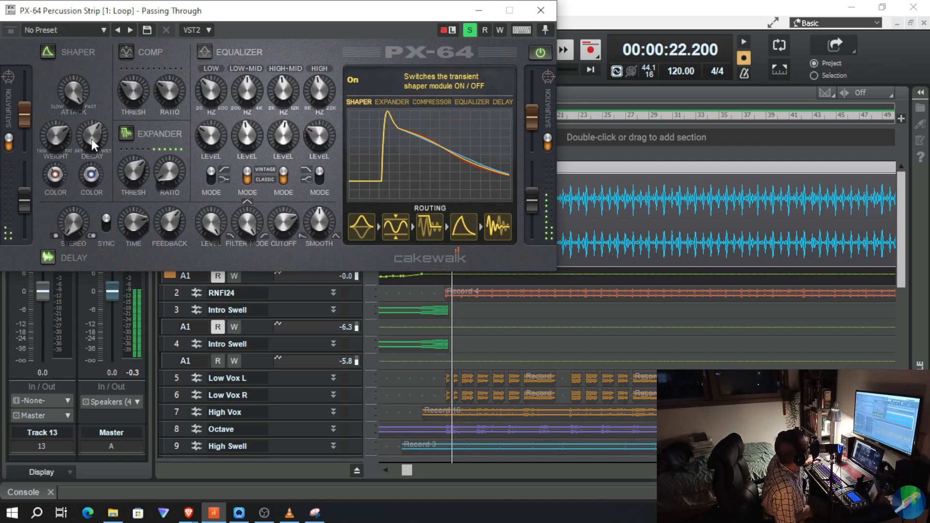
# Audition the transient shaper's decay at 25% and 400% during playback, leaving it at 128.3%
pyautogui.moveTo(92, 138); pyautogui.dragTo(88, 228)
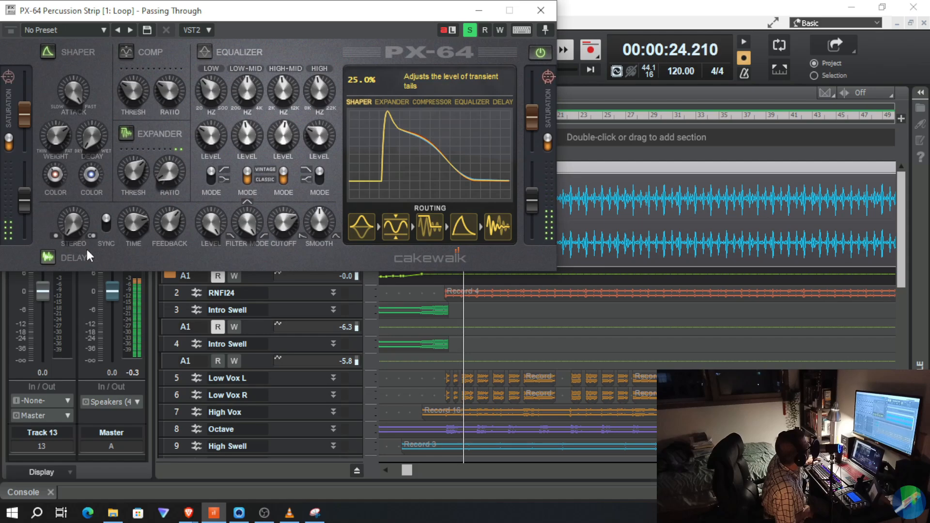
pyautogui.moveTo(84, 225)
pyautogui.mouseDown()
pyautogui.moveTo(82, 180)
pyautogui.moveTo(84, 243)
pyautogui.mouseUp()
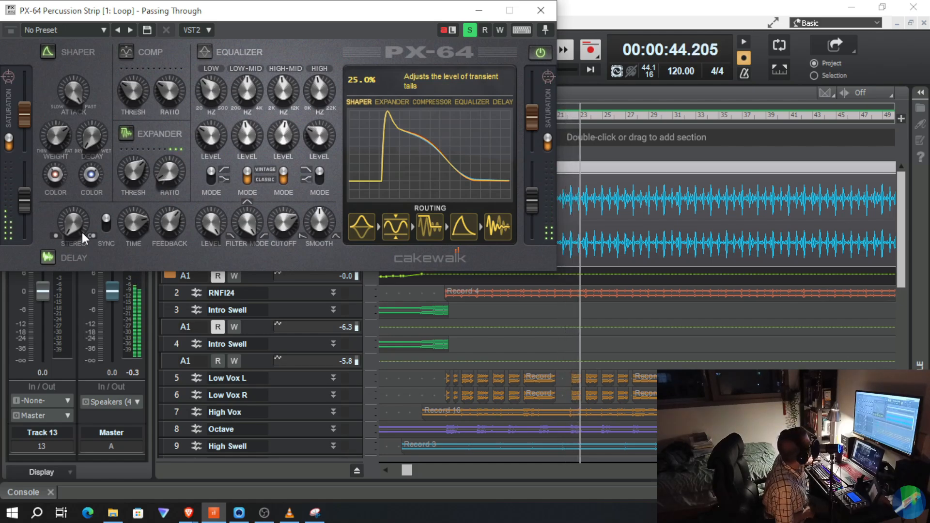
pyautogui.moveTo(85, 140); pyautogui.dragTo(78, 77)
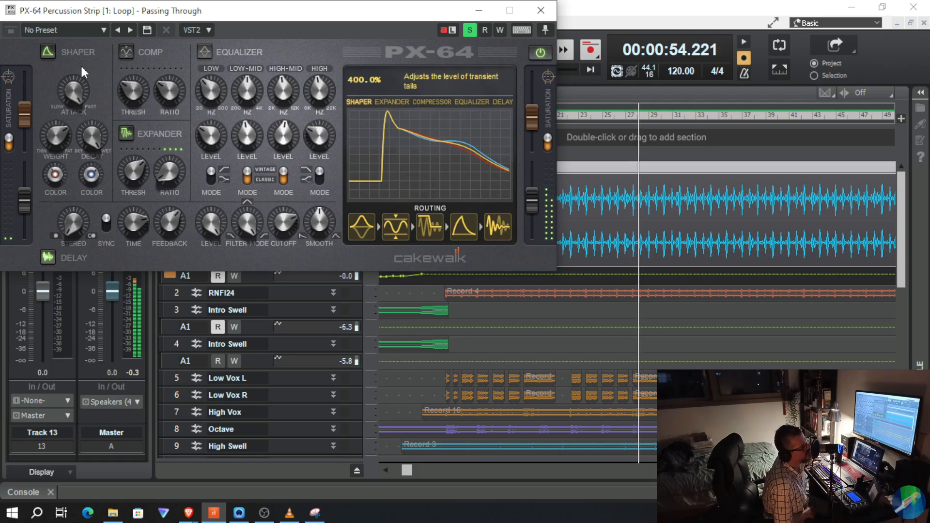
pyautogui.moveTo(85, 83); pyautogui.dragTo(91, 142)
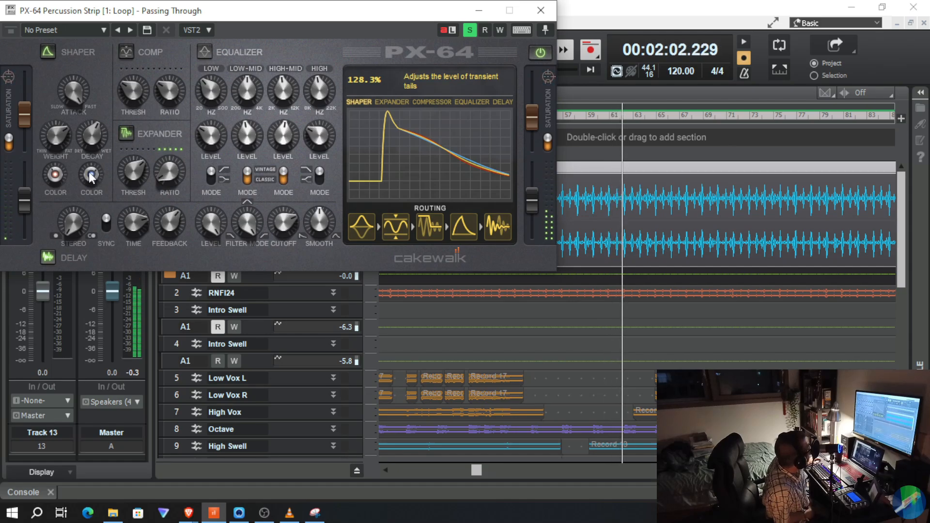
# Audition the decay color at -100 and 100 during playback, leaving it at 25
pyautogui.moveTo(91, 177)
pyautogui.moveTo(90, 177); pyautogui.dragTo(85, 277)
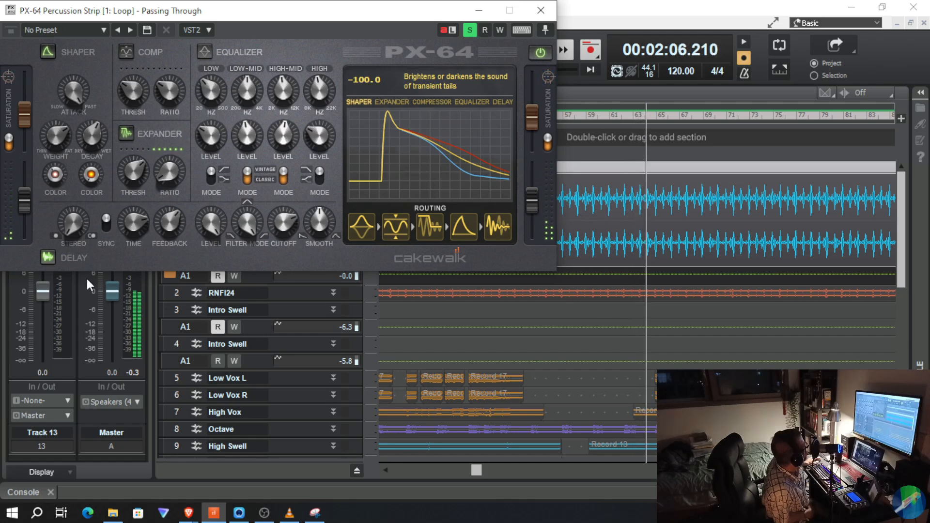
pyautogui.moveTo(86, 276); pyautogui.dragTo(68, 74)
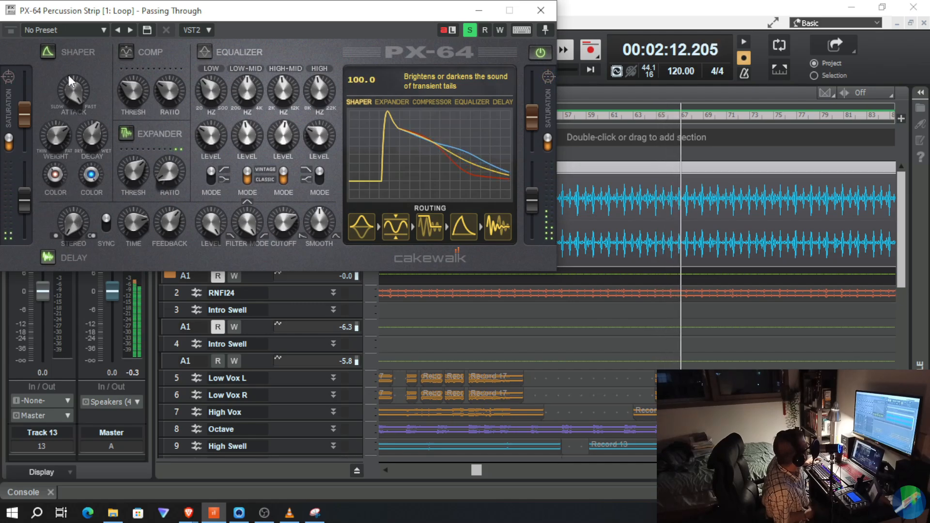
pyautogui.moveTo(68, 75); pyautogui.dragTo(62, 173)
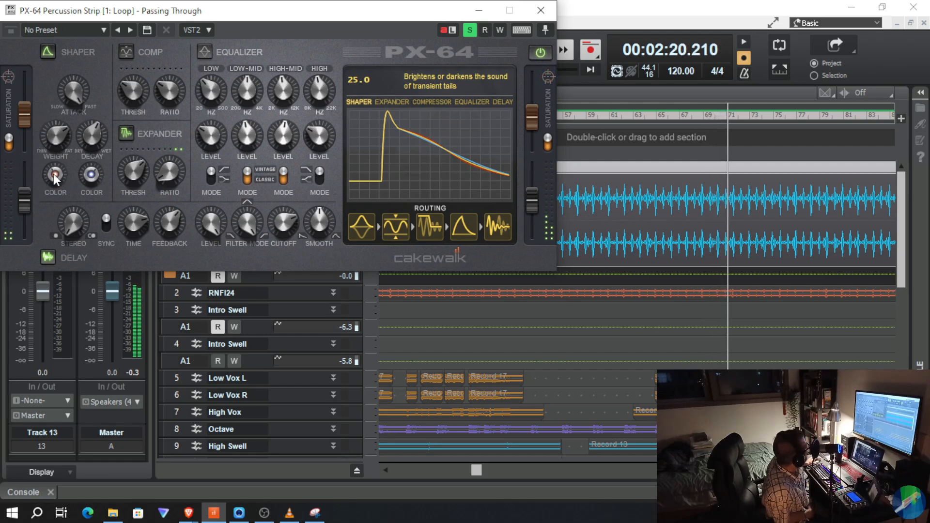
# Audition the weight color at 100, set it to -15, and close the PX-64 window
pyautogui.moveTo(53, 173)
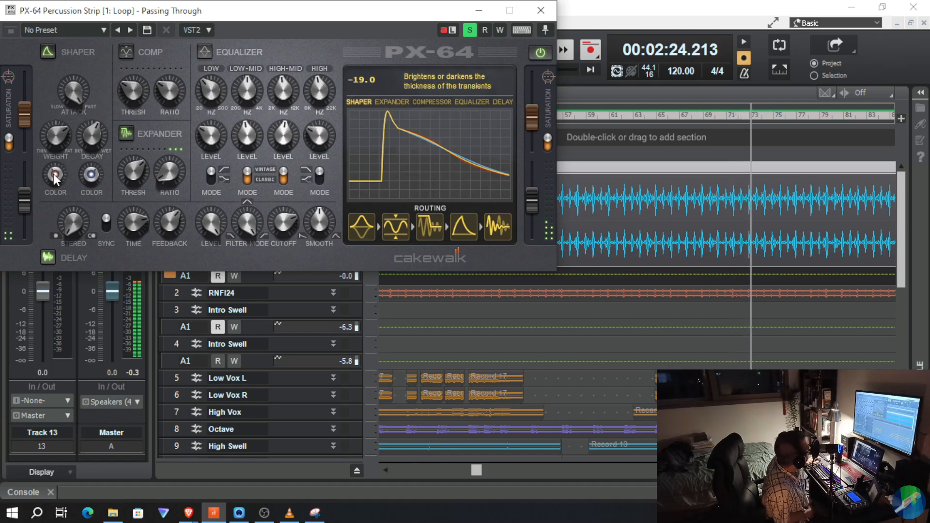
pyautogui.moveTo(53, 173); pyautogui.dragTo(44, 75)
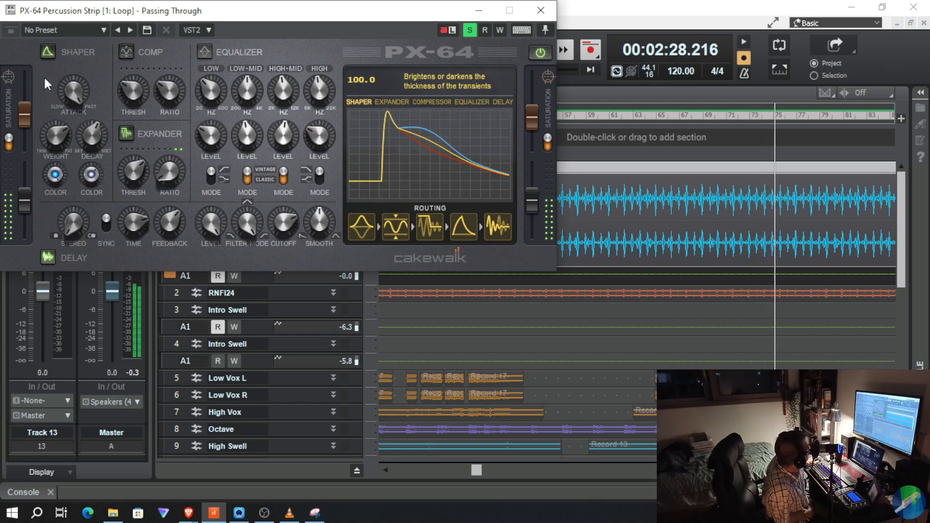
pyautogui.moveTo(44, 76); pyautogui.dragTo(43, 243)
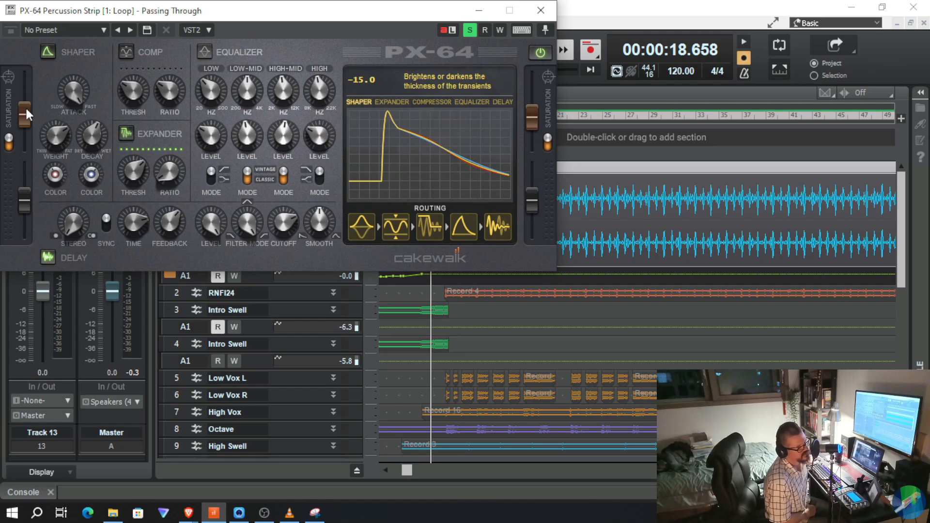
pyautogui.click(539, 11)
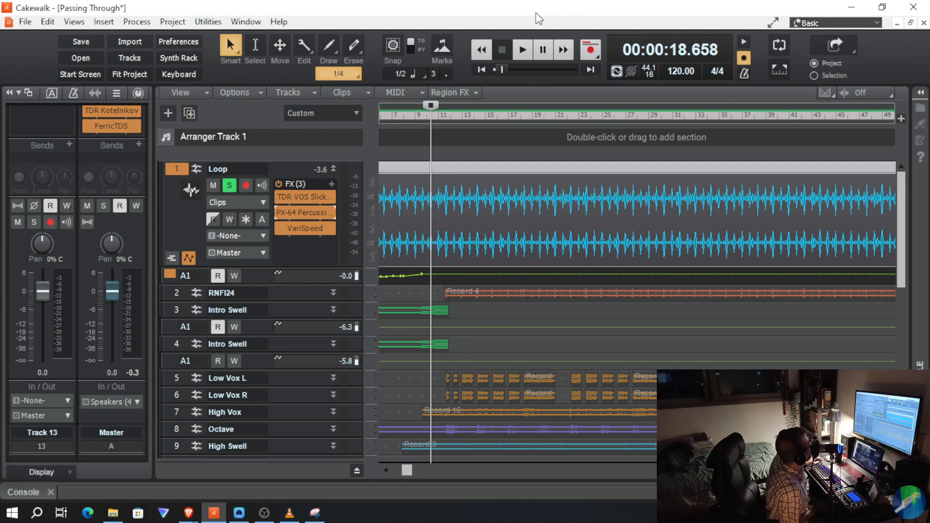
# Examine the Loop track's VariSpeed plug-in, and play the track from 00:00:18.658 with VariSpeed active and bypassed
pyautogui.doubleClick(300, 229)
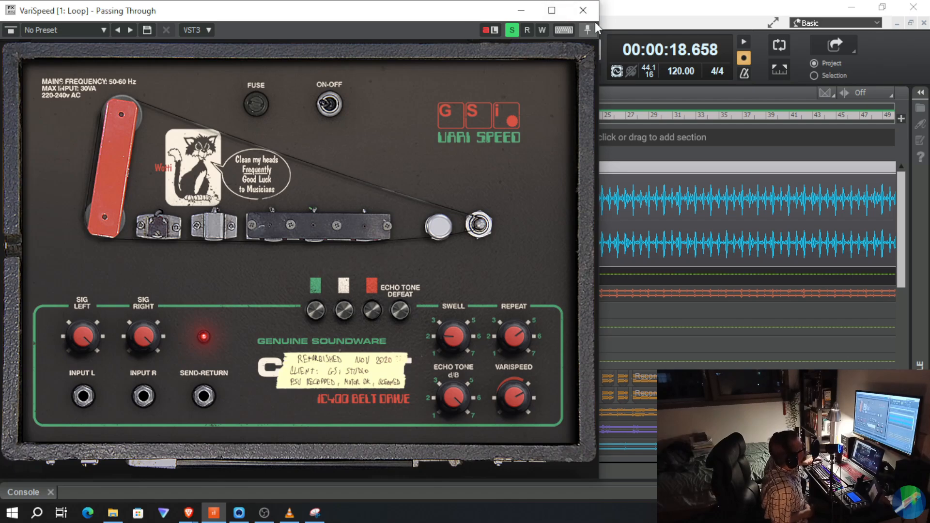
pyautogui.click(584, 9)
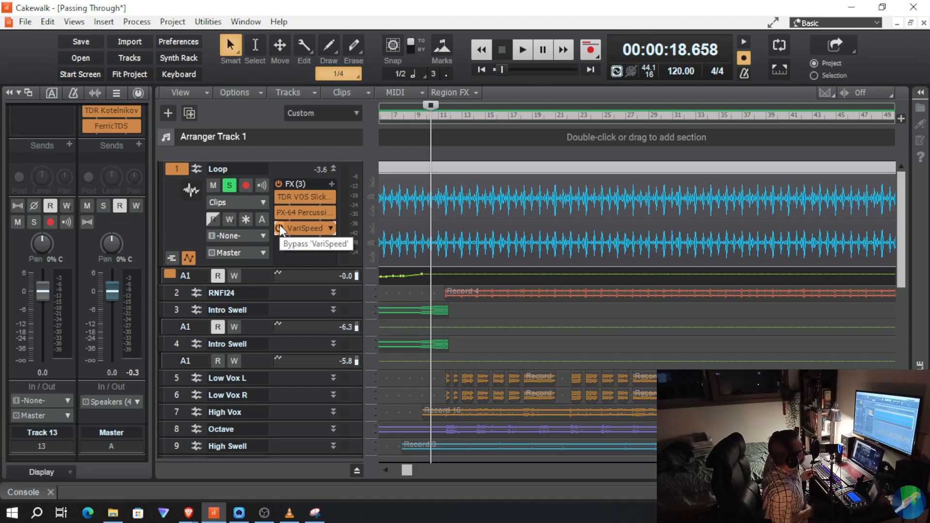
pyautogui.press('space')
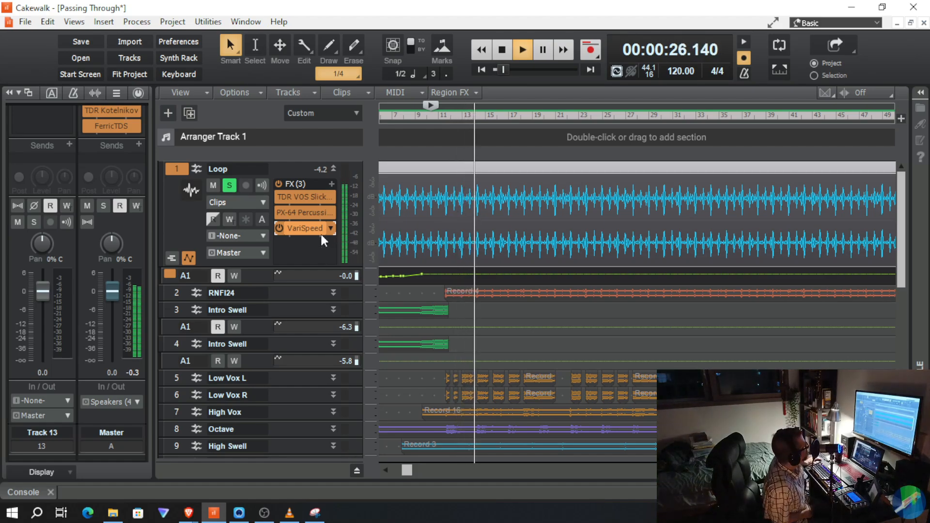
pyautogui.click(278, 228)
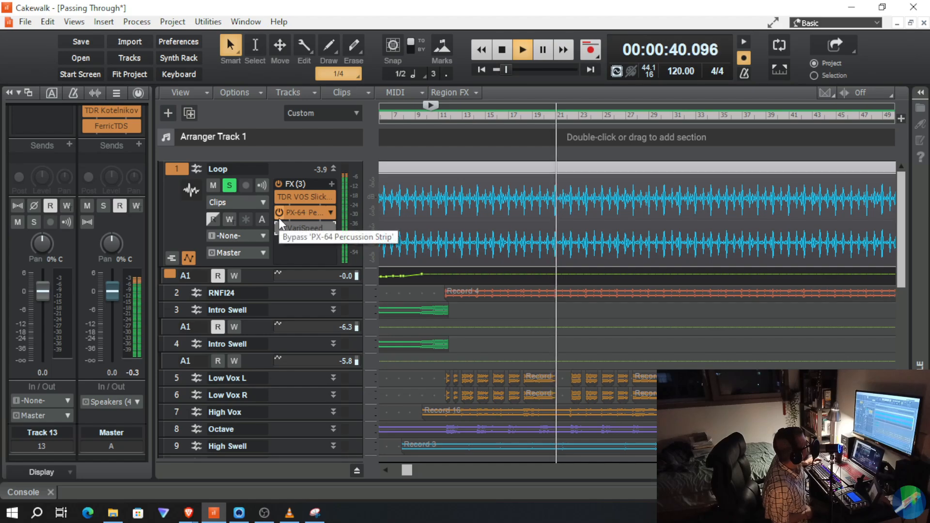
# Switch off the delay module in the Loop track's PX-64 during playback and close the plug-in window
pyautogui.doubleClick(289, 214)
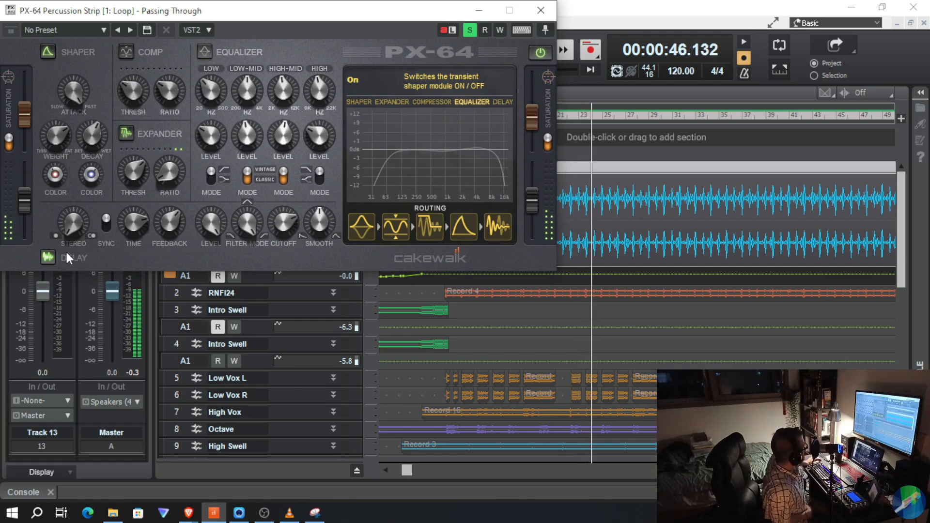
pyautogui.click(47, 257)
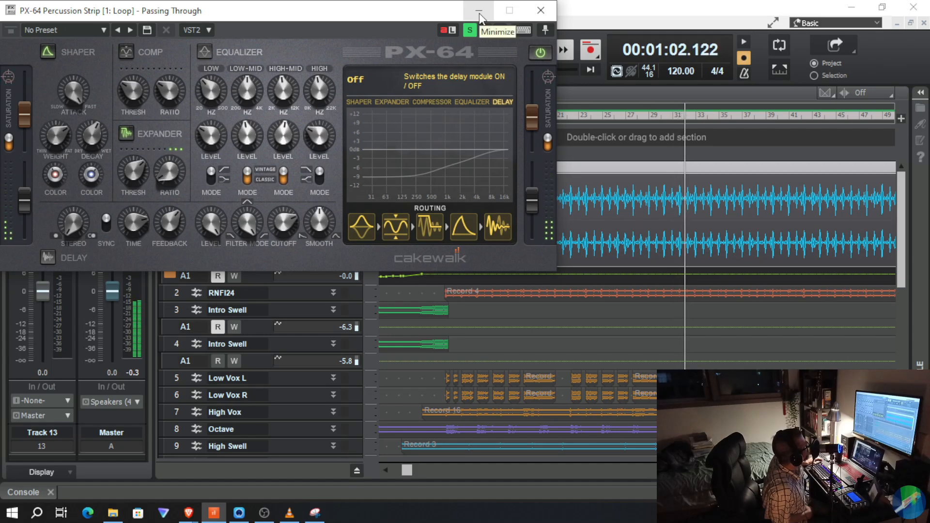
pyautogui.click(548, 12)
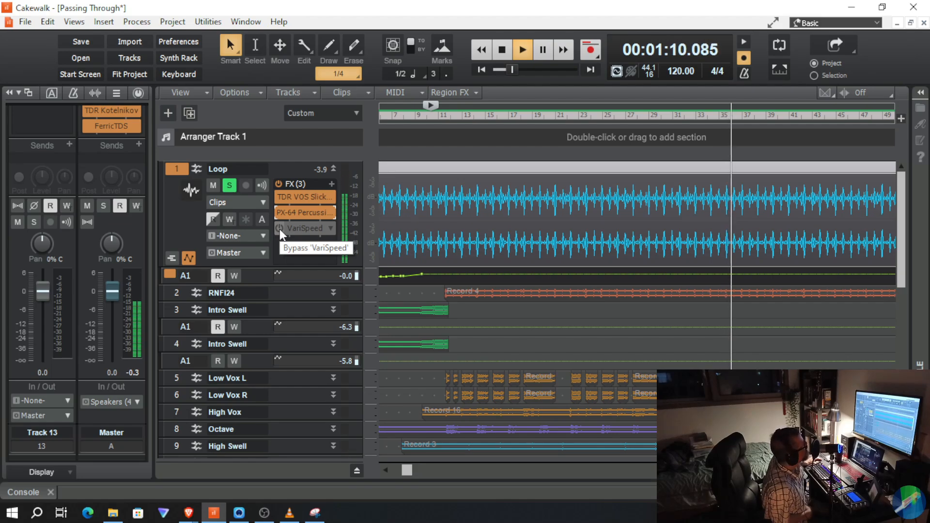
# Check the PX-64 window, and compare VariSpeed on and off with the PX-64 delay disabled, leaving VariSpeed bypassed
pyautogui.doubleClick(295, 213)
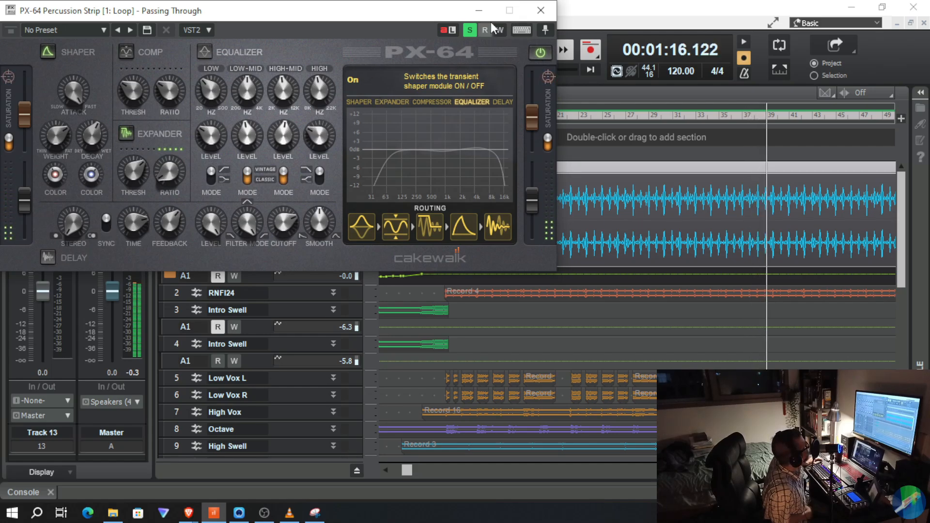
pyautogui.click(540, 10)
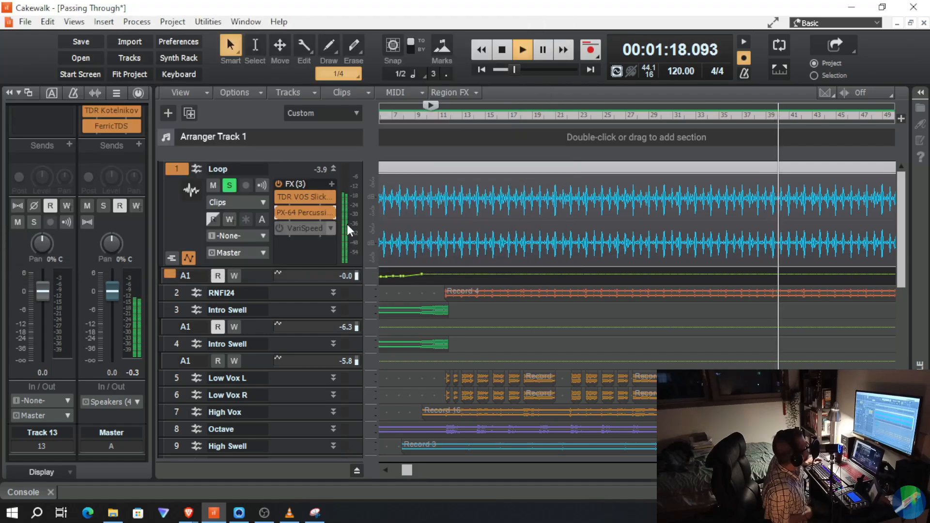
pyautogui.click(281, 225)
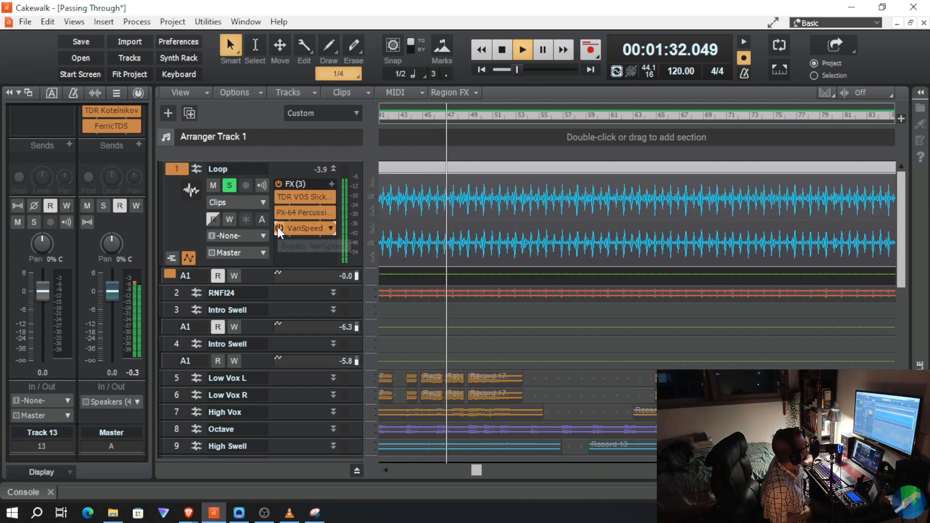
pyautogui.click(277, 226)
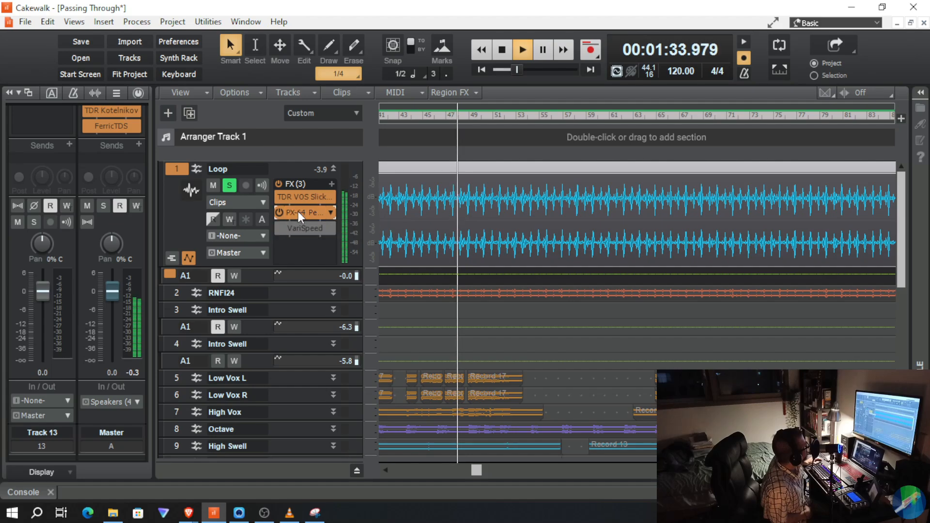
# Compare the PX-64 delay module on and off repeatedly during playback, leave it on, and close the plug-in window
pyautogui.doubleClick(298, 211)
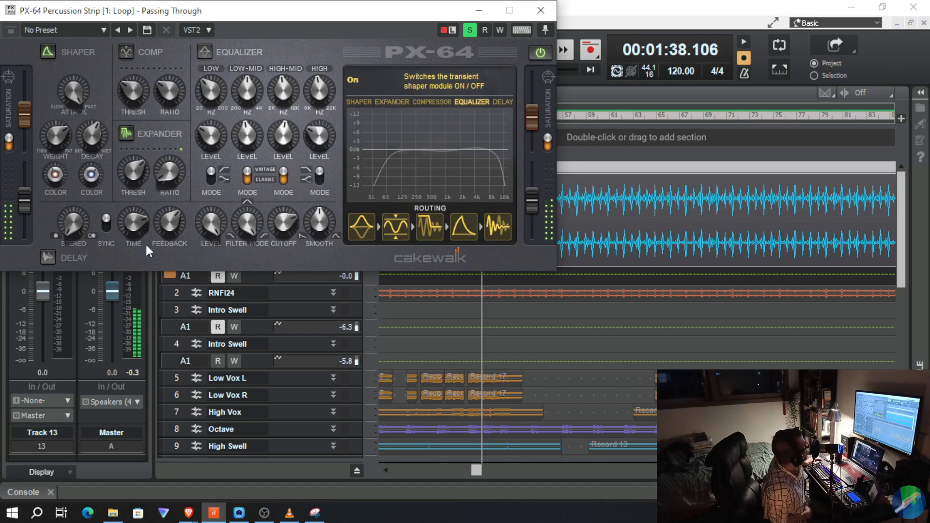
pyautogui.click(45, 255)
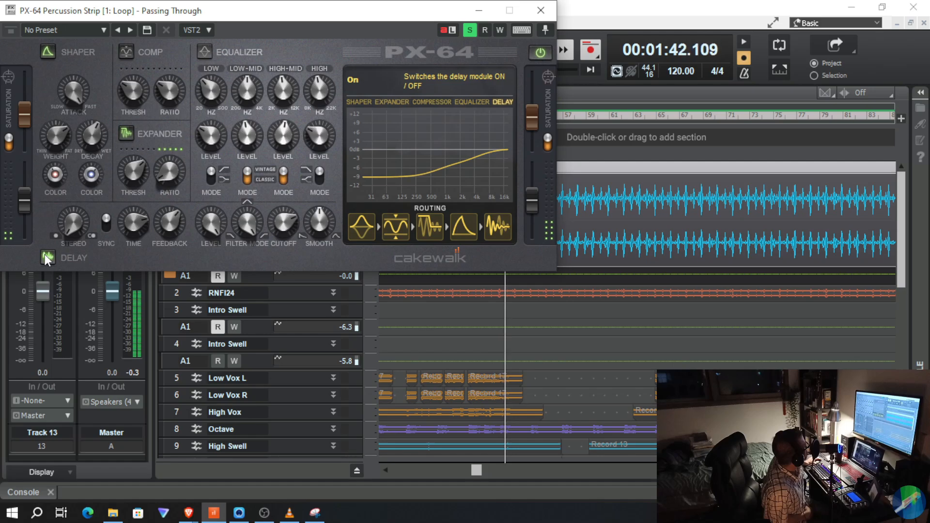
pyautogui.click(44, 255)
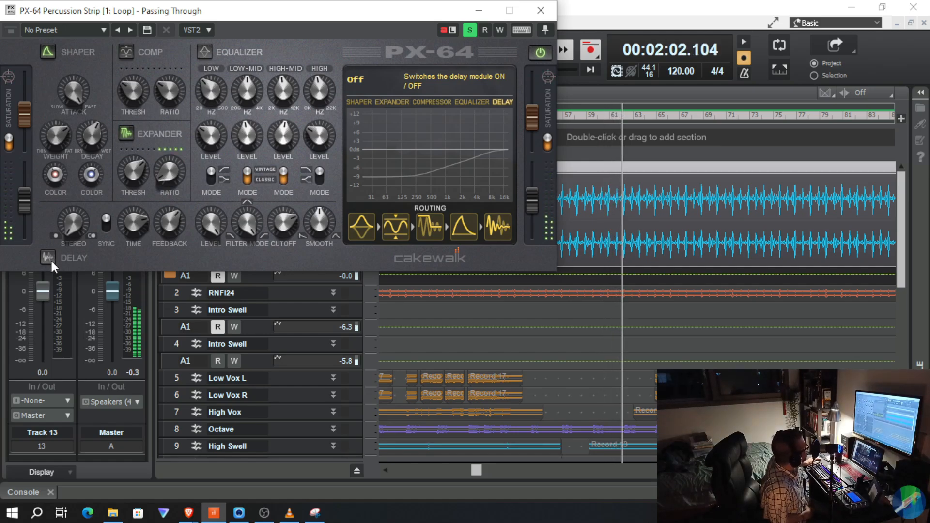
pyautogui.click(48, 257)
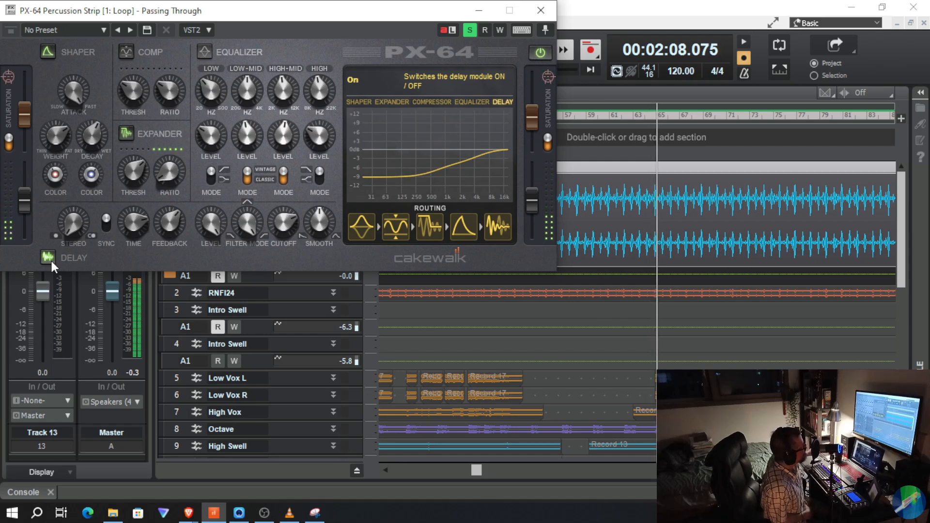
pyautogui.click(50, 258)
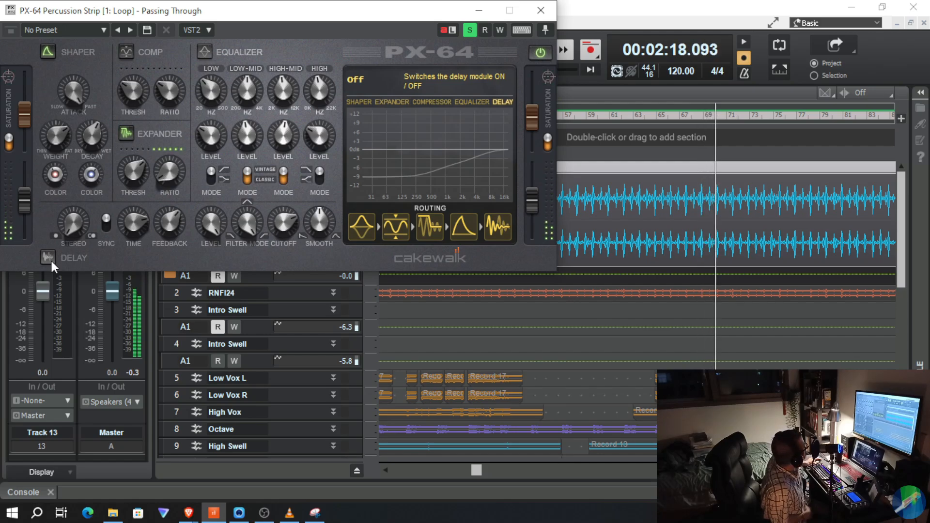
pyautogui.click(51, 259)
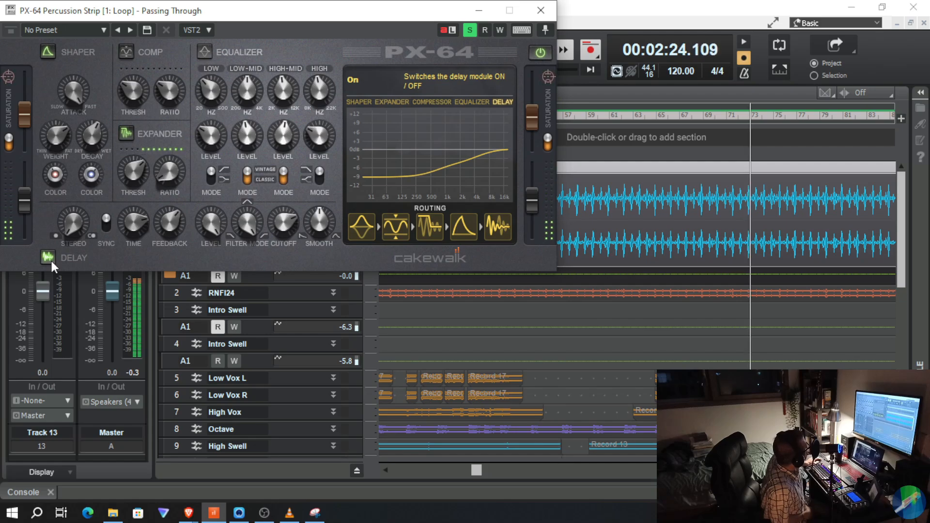
pyautogui.click(51, 259)
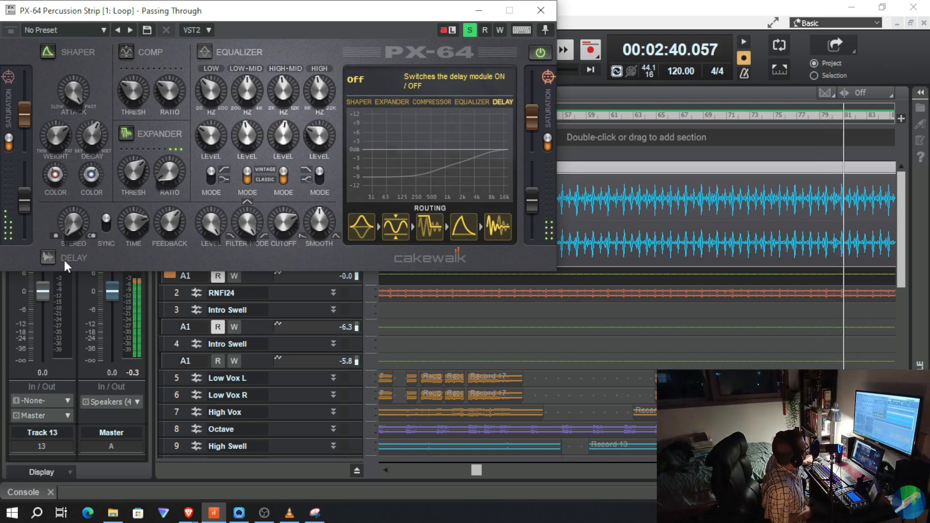
pyautogui.click(54, 256)
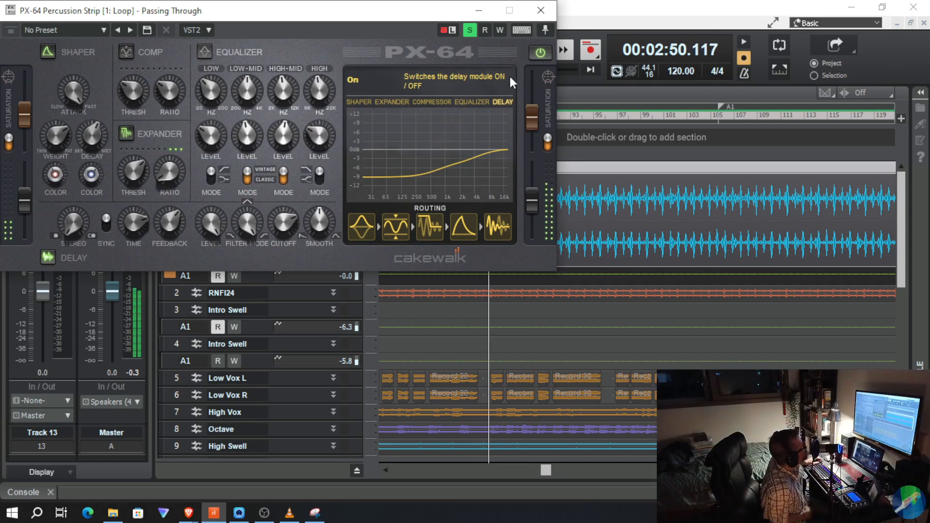
pyautogui.click(541, 10)
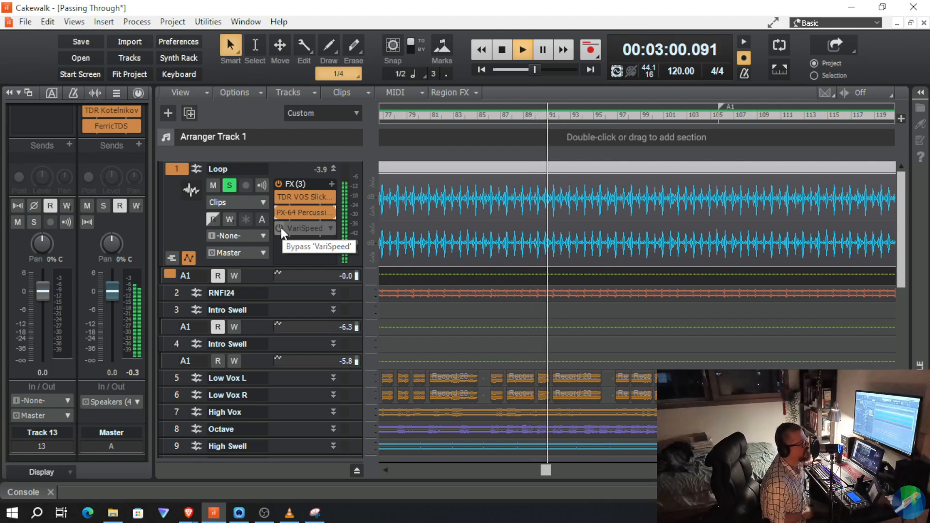
# Re-enable VariSpeed on the Loop track during playback, and stop the playback
pyautogui.click(280, 228)
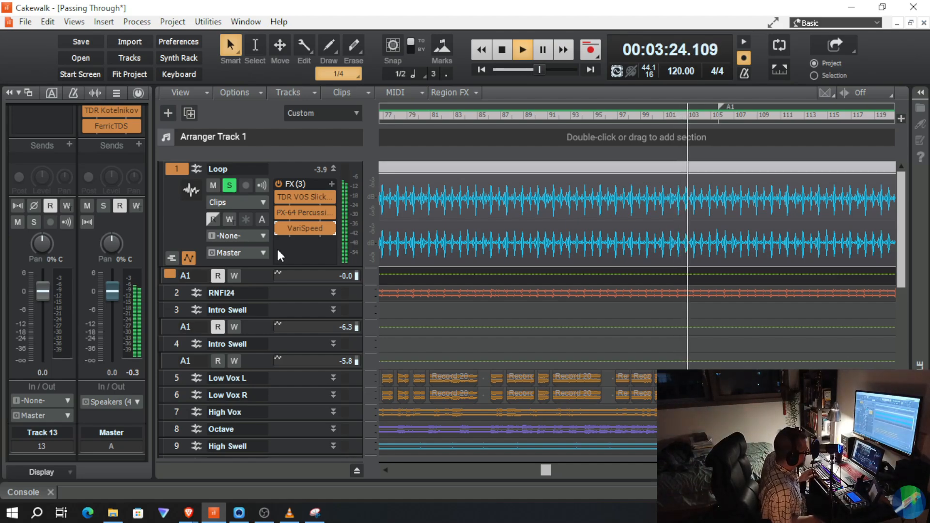
pyautogui.press('space')
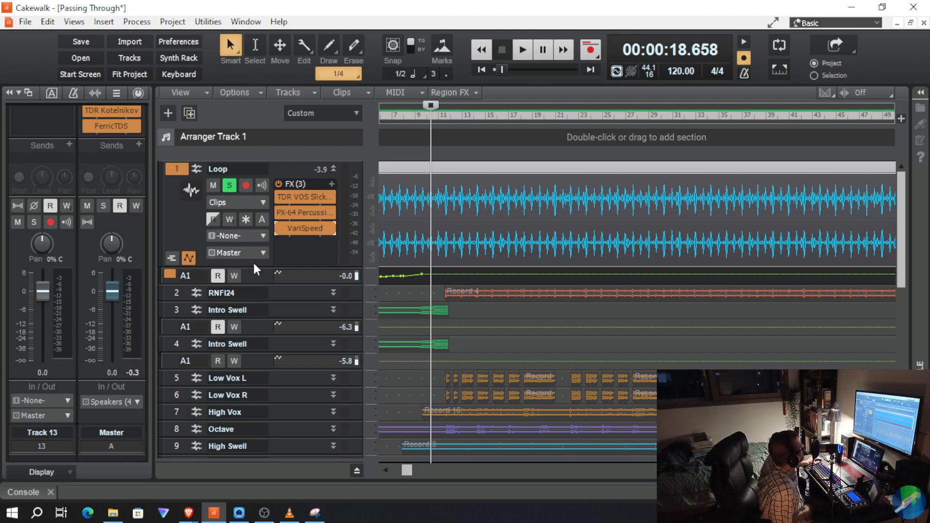
# Collapse the Loop track to minimum height and enlarge the RNFI24 track to show its waveform and effects list
pyautogui.moveTo(255, 266); pyautogui.dragTo(263, 151)
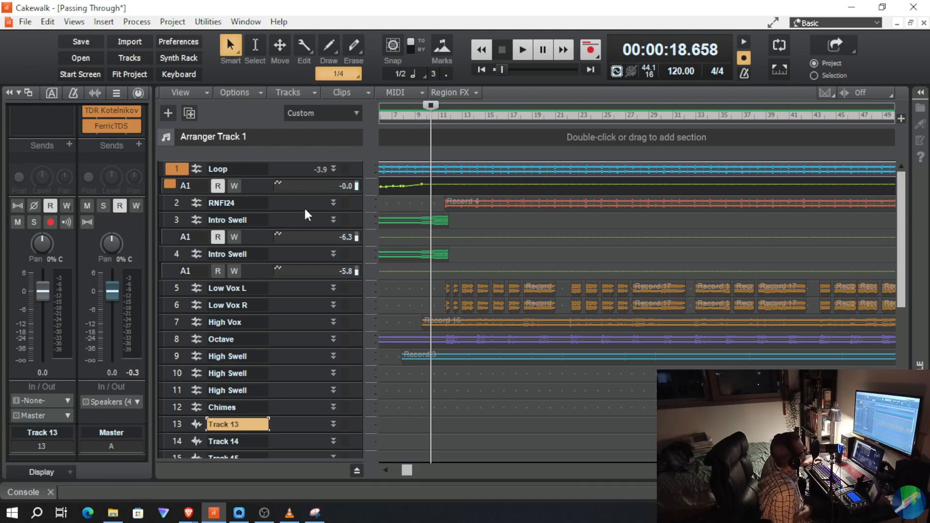
pyautogui.moveTo(304, 213); pyautogui.dragTo(305, 282)
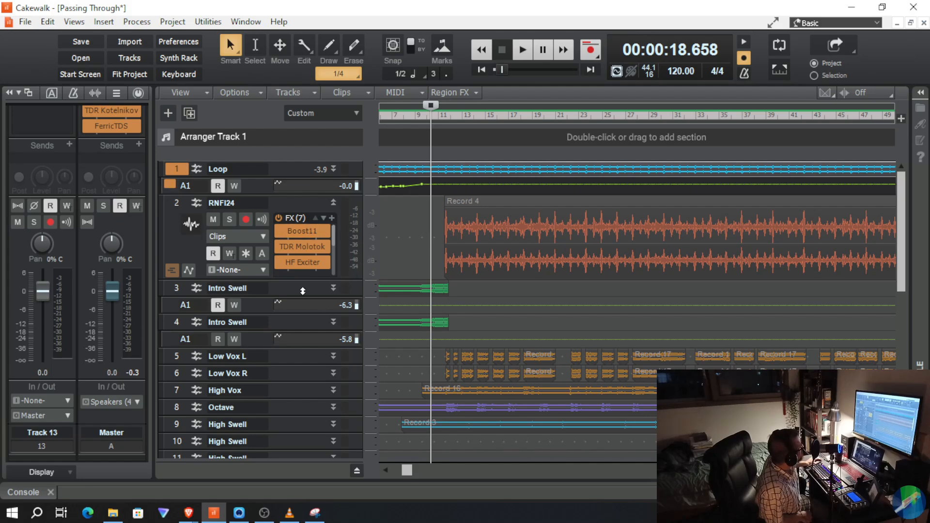
# Enlarge the RNFI24 track to show all its effects, and bypass its whole effects rack for a brief playback check
pyautogui.moveTo(303, 291); pyautogui.dragTo(296, 348)
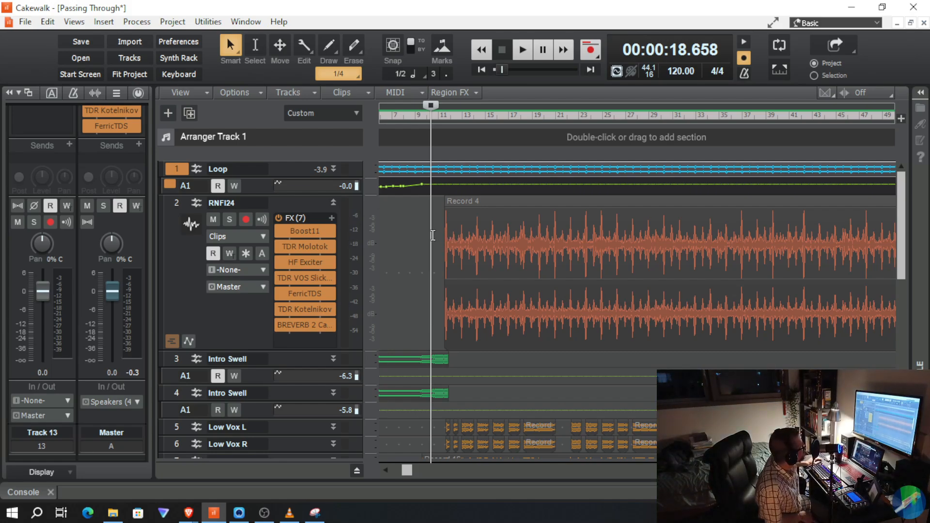
pyautogui.click(277, 217)
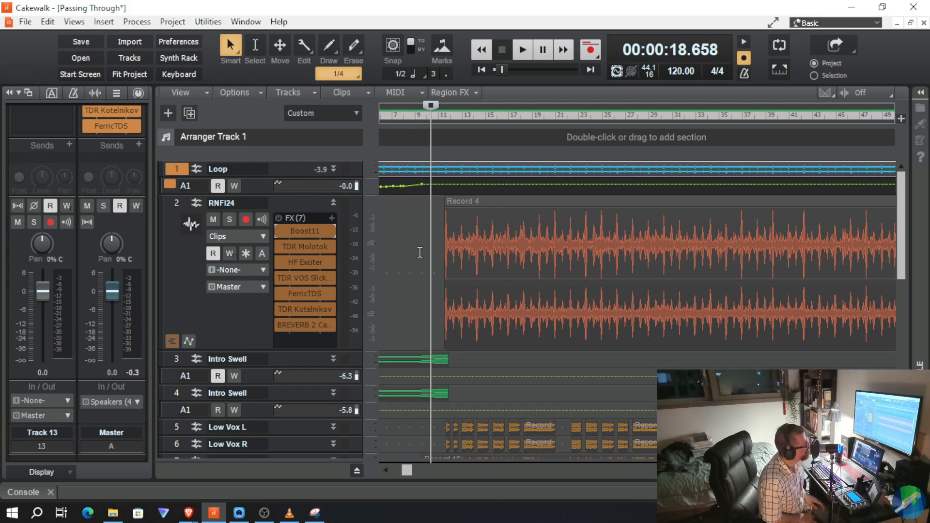
pyautogui.press('space')
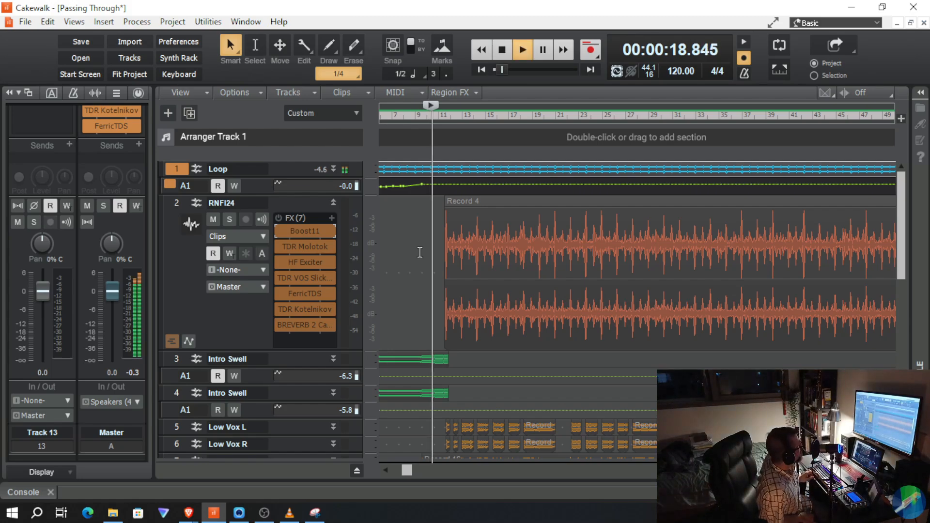
pyautogui.press('space')
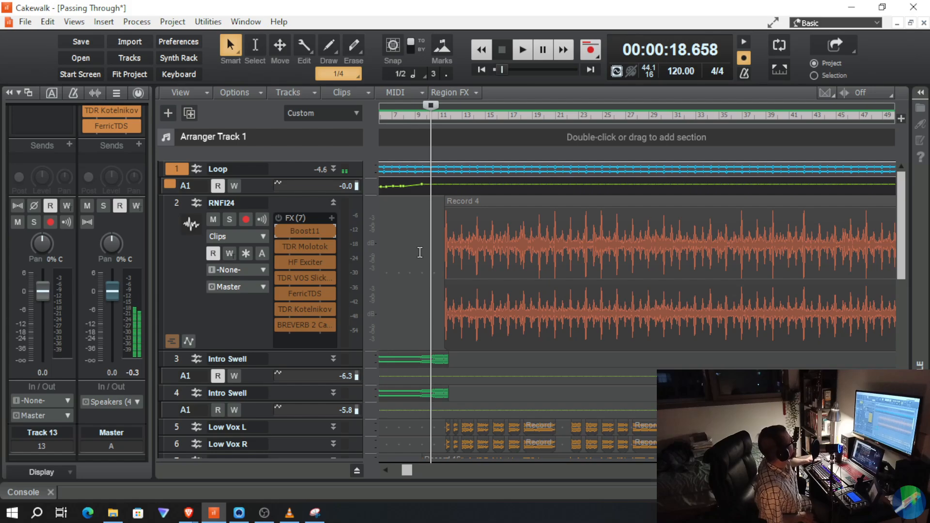
# Place the playhead at the start of the Record 4 clip, solo the RNFI24 track, and play a short passage
pyautogui.click(443, 243)
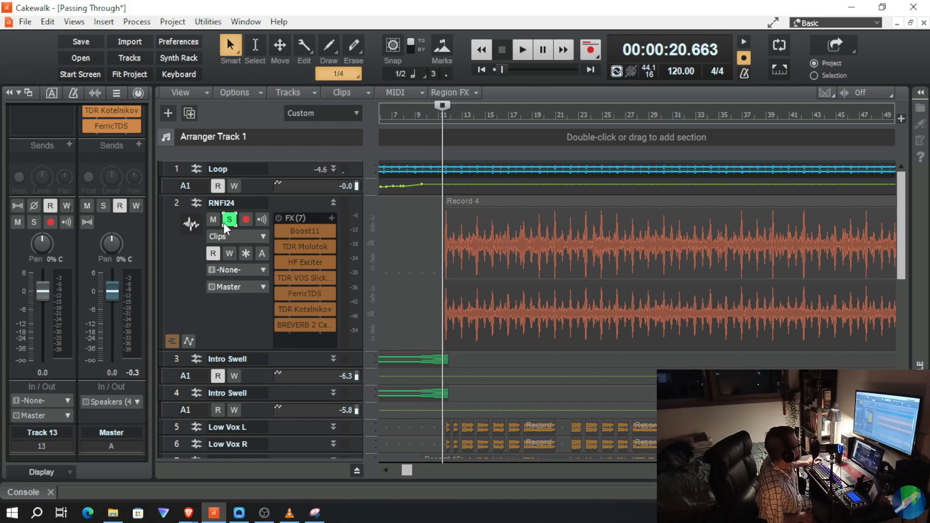
pyautogui.press('space')
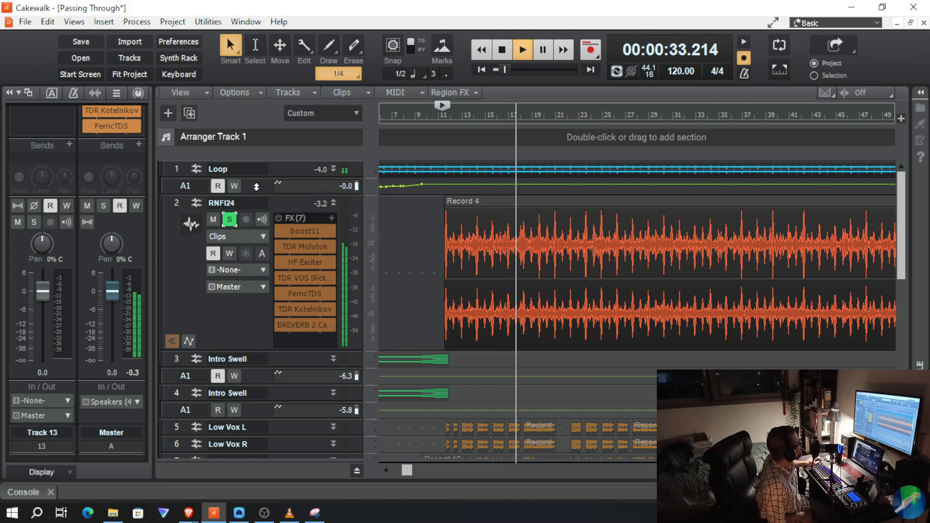
pyautogui.click(250, 222)
pyautogui.press('space')
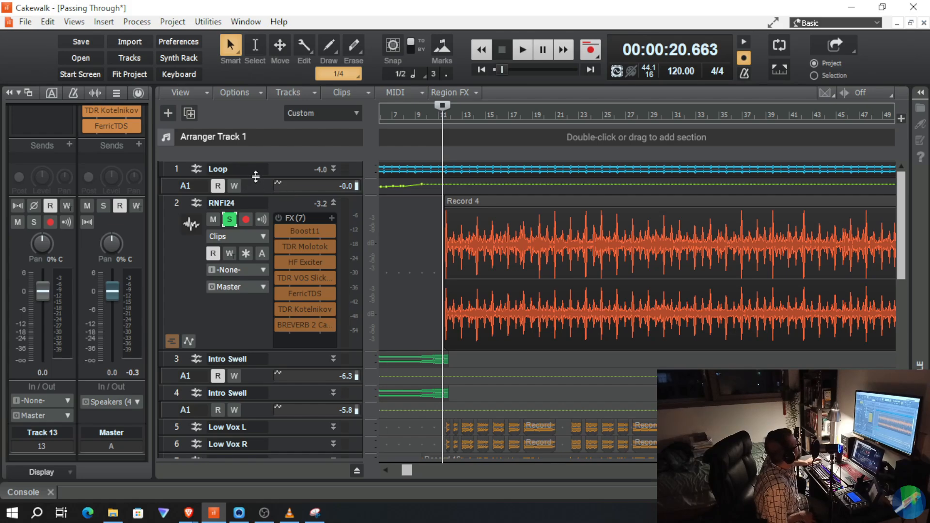
# Expand the Loop track to turn off its solo, and collapse it back to minimum height
pyautogui.moveTo(256, 176); pyautogui.dragTo(254, 250)
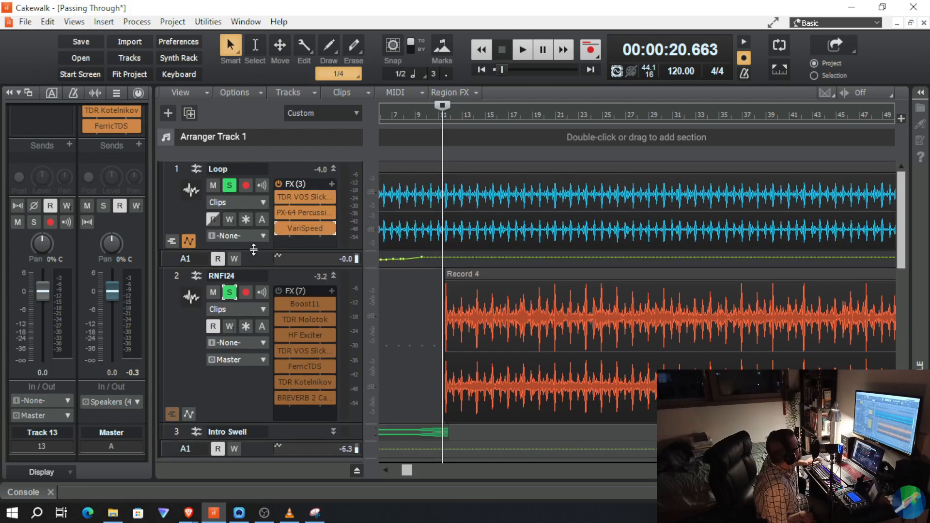
pyautogui.click(229, 185)
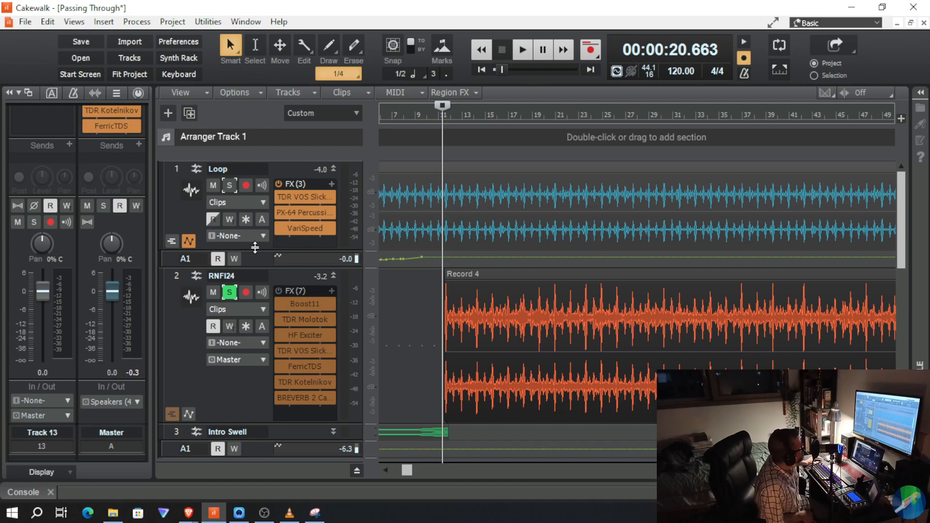
pyautogui.moveTo(255, 248); pyautogui.dragTo(253, 177)
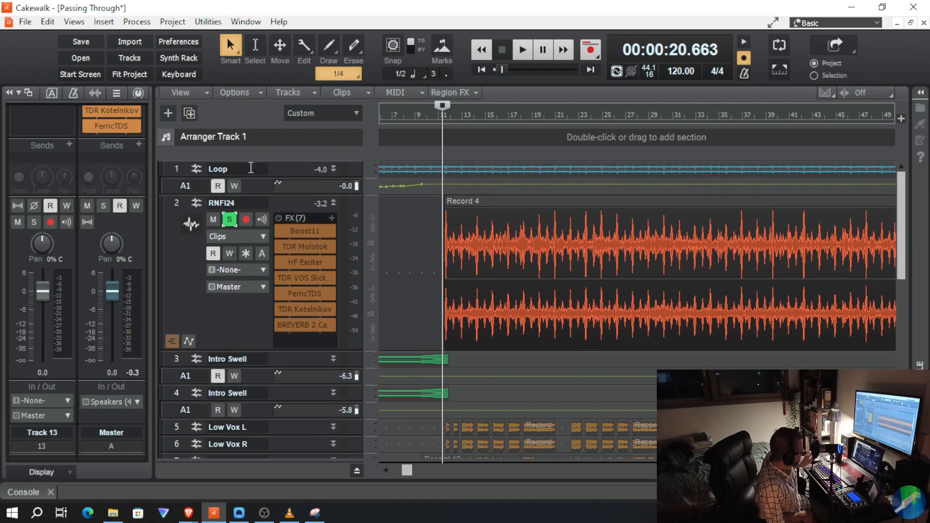
# Play the soloed RNFI24 track from the clip's start several times with its effects bypassed, stopping after each pass
pyautogui.press('space')
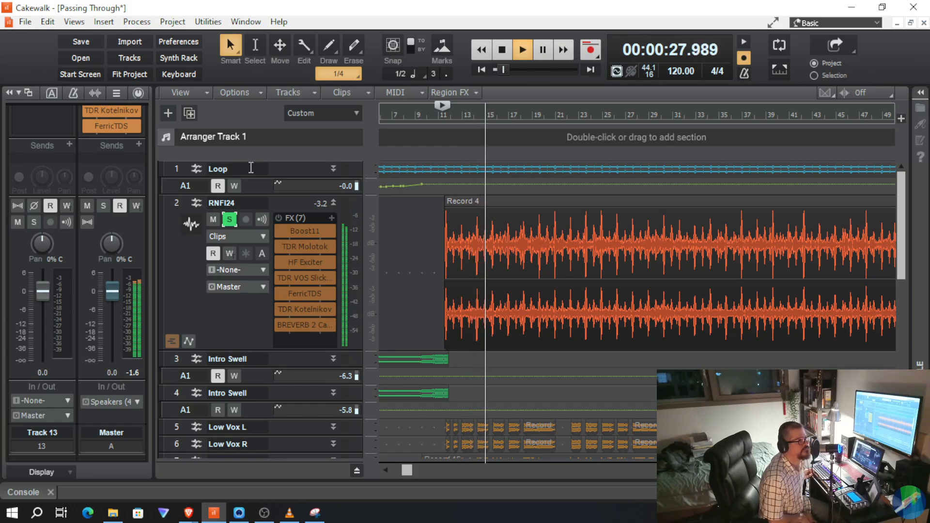
pyautogui.press('space')
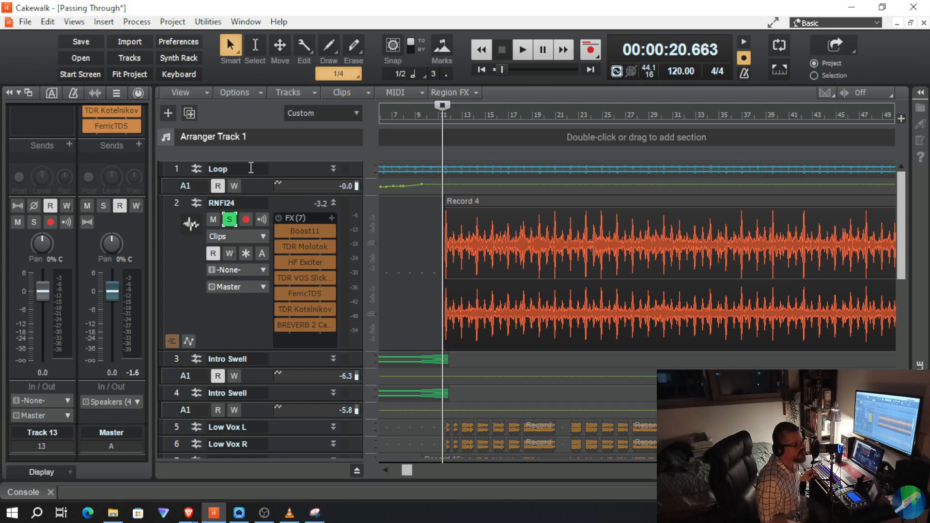
pyautogui.press('space')
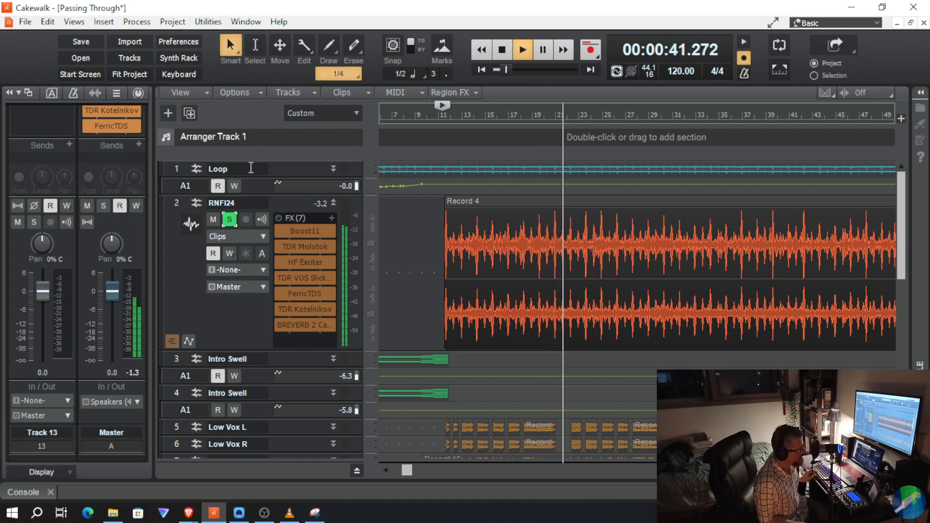
pyautogui.press('space')
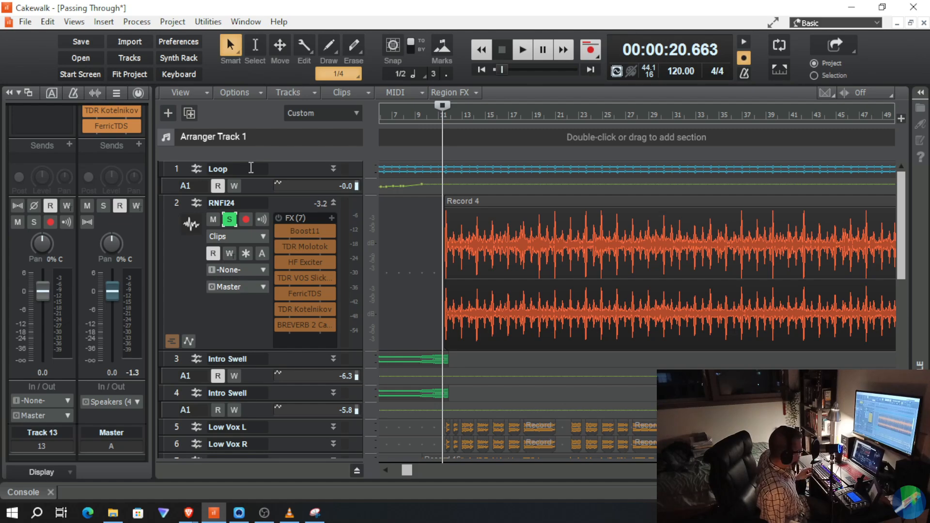
pyautogui.press('space')
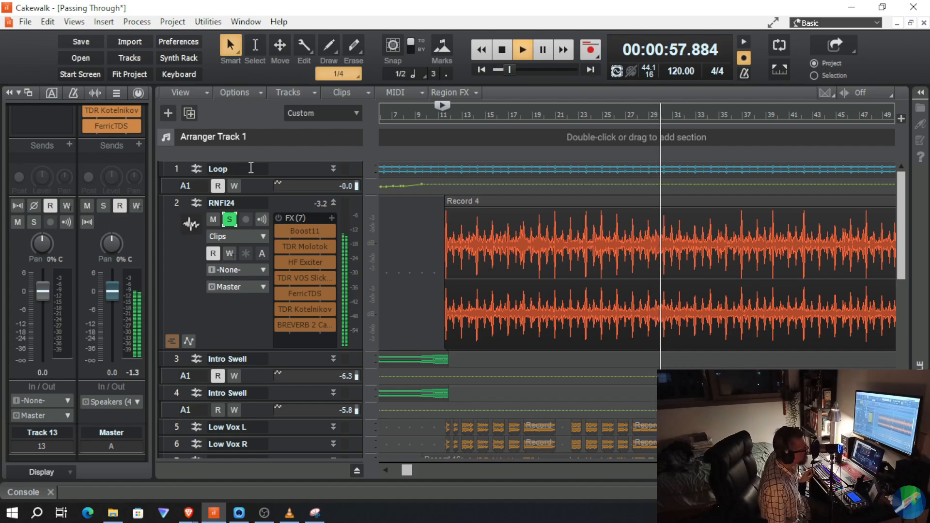
pyautogui.press('space')
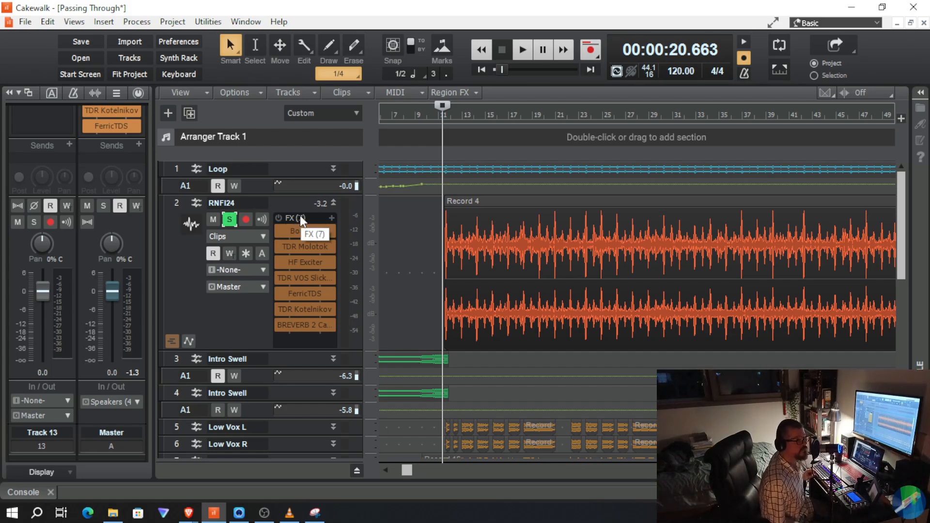
# Compare the RNFI24 track with its effects on and off during playback, leave them bypassed, and stop
pyautogui.press('space')
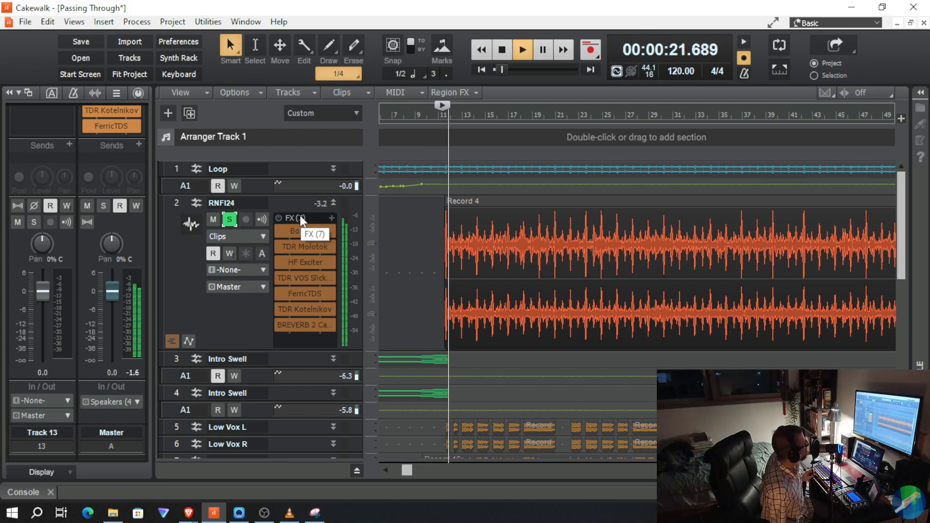
pyautogui.click(277, 233)
pyautogui.click(277, 234)
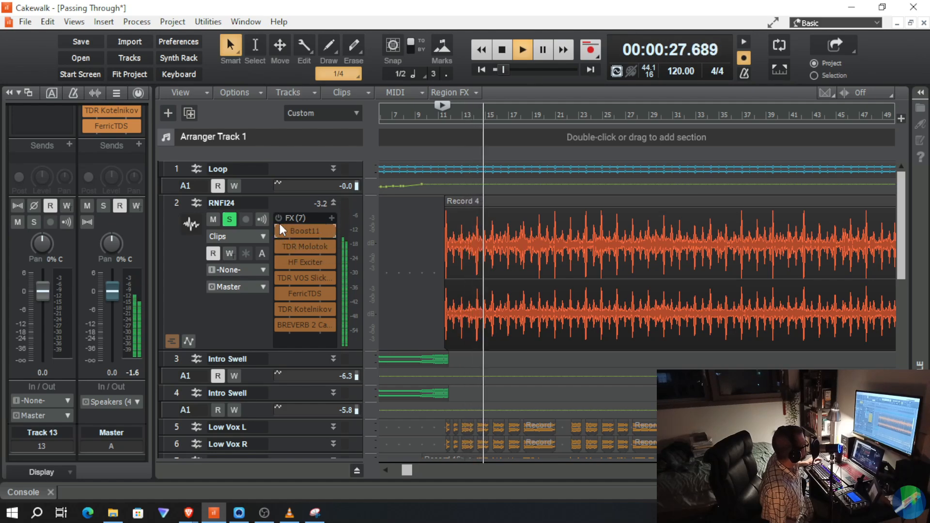
pyautogui.press('space')
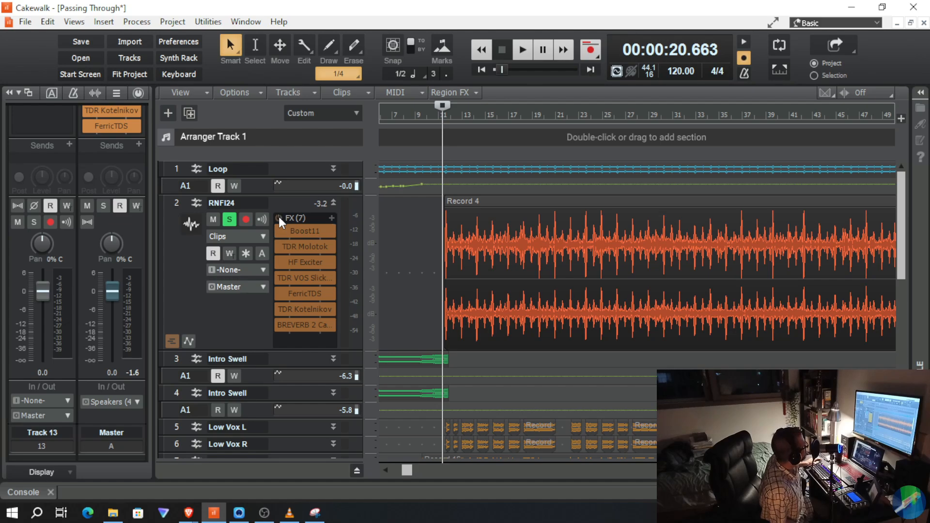
# Re-enable the RNFI24 effects rack and bypass each of its seven plug-ins individually, from BREVERB 2 up to Boost11
pyautogui.click(278, 216)
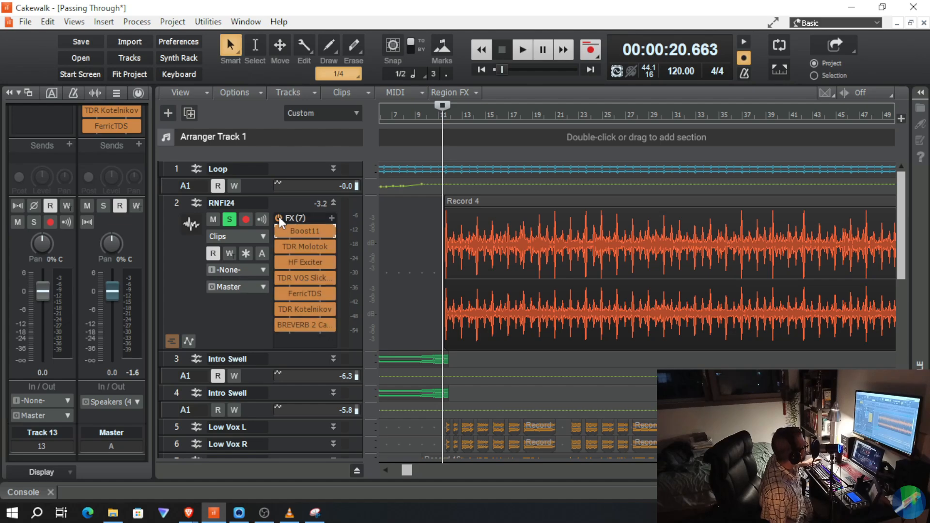
pyautogui.click(278, 319)
pyautogui.click(278, 305)
pyautogui.click(278, 294)
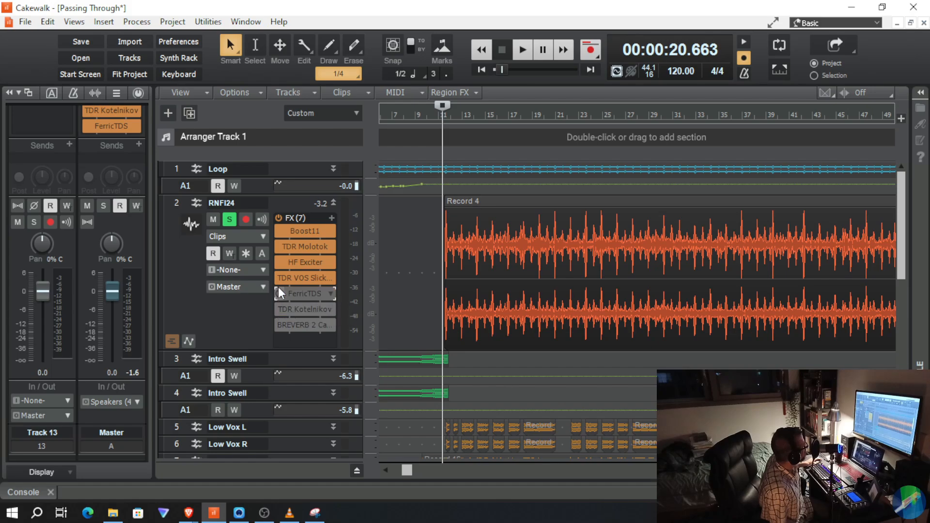
pyautogui.click(276, 277)
pyautogui.click(276, 262)
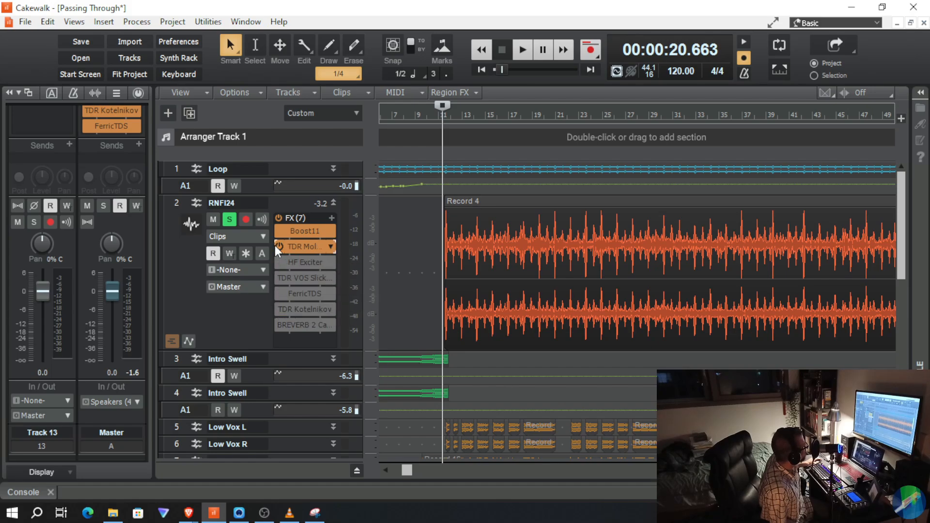
pyautogui.click(276, 246)
pyautogui.click(275, 231)
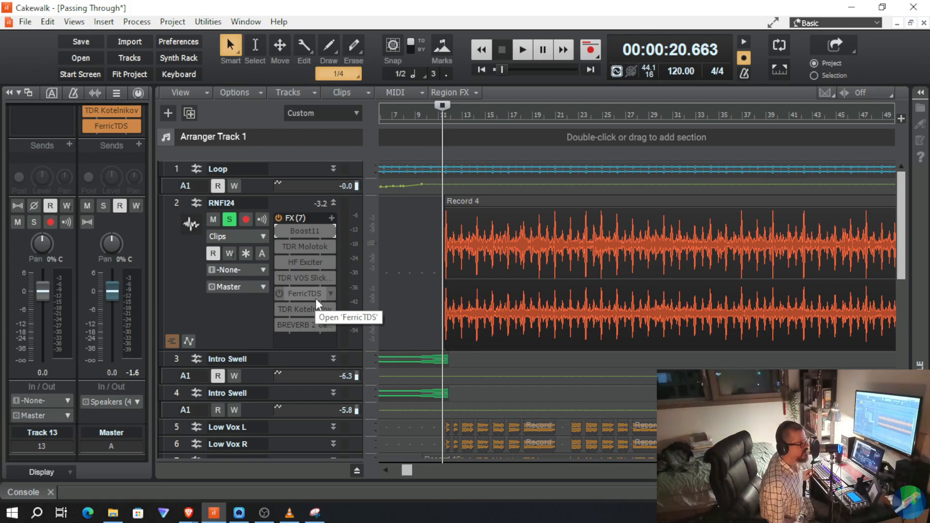
# Compare Boost11 on and off on the RNFI24 track during playback, leave it enabled, and stop
pyautogui.press('space')
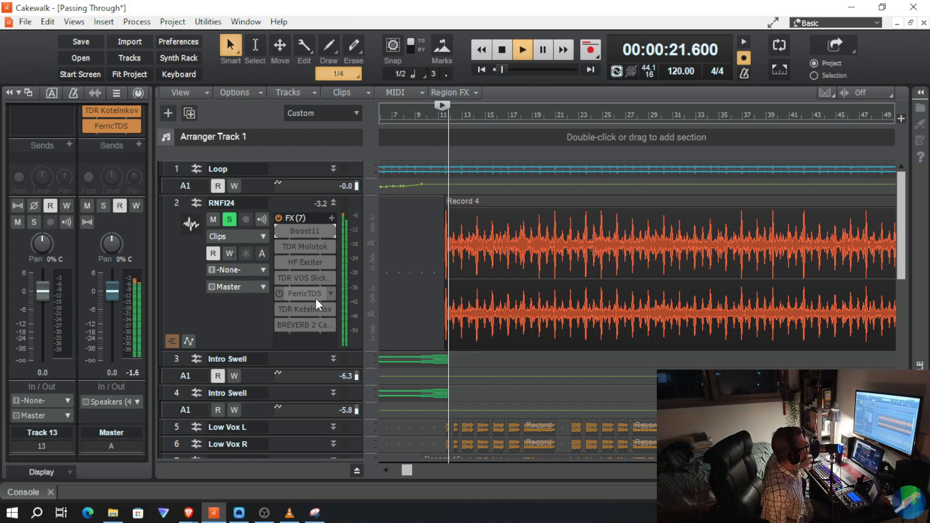
pyautogui.click(280, 231)
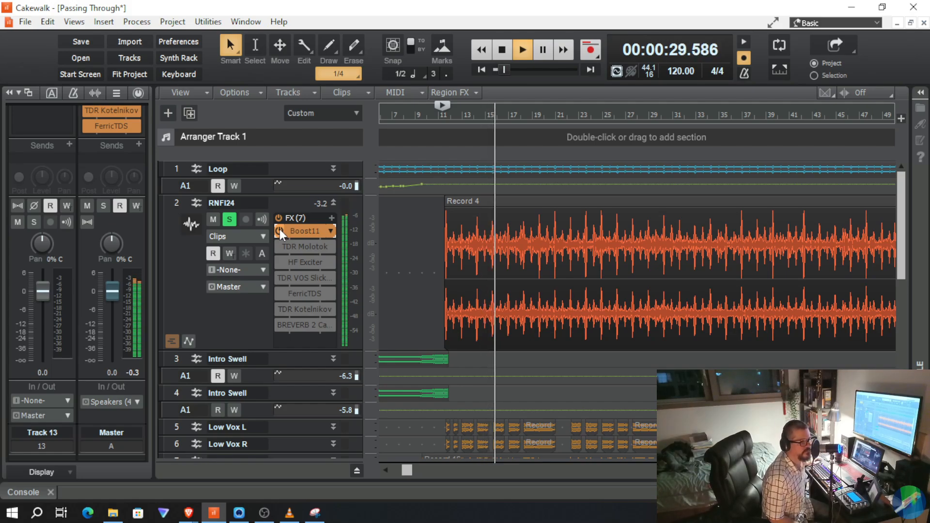
pyautogui.click(279, 229)
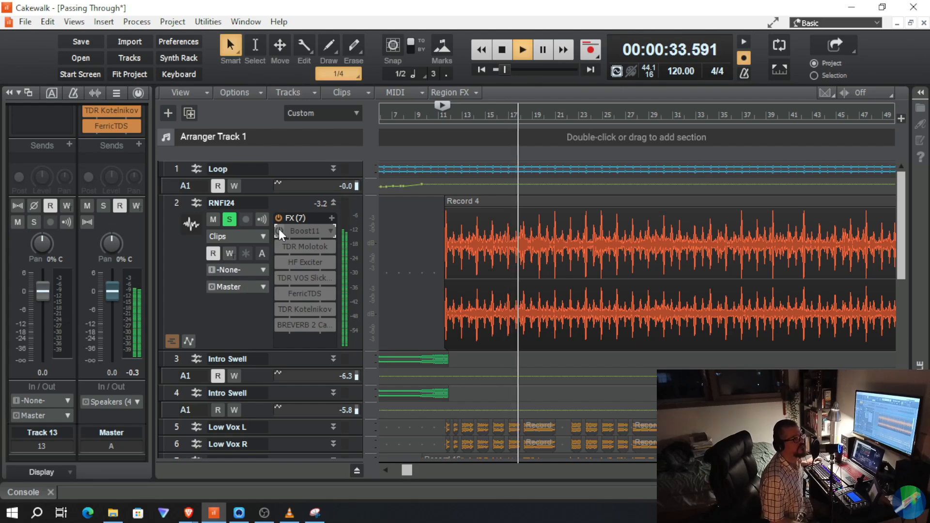
pyautogui.click(279, 231)
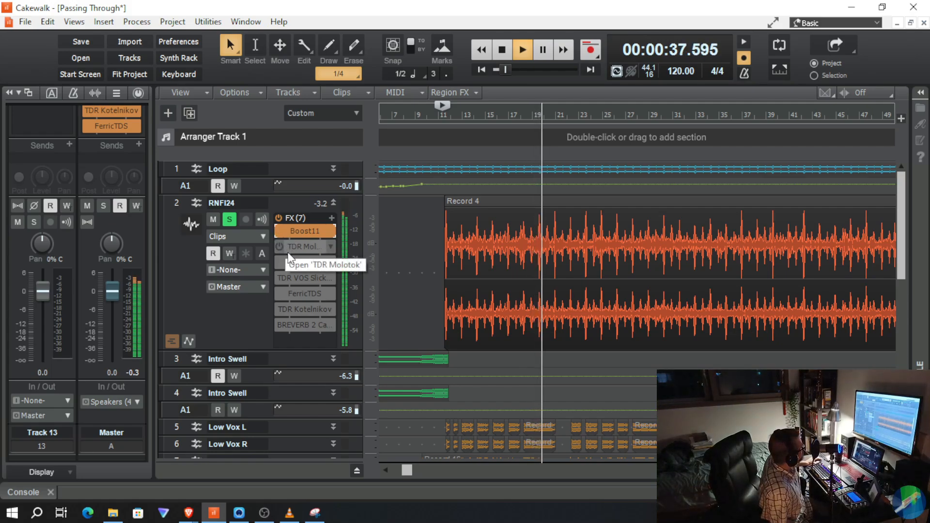
pyautogui.press('space')
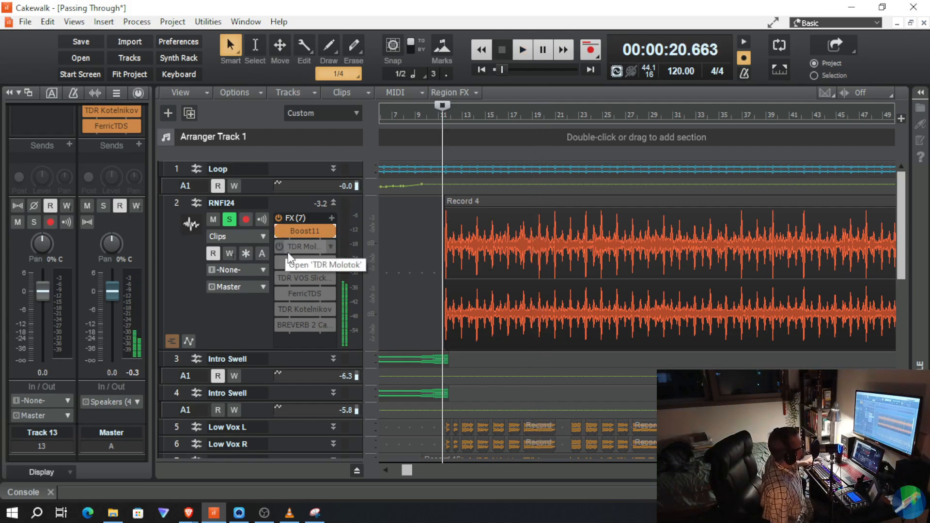
# Open the RNFI24 track's Boost11 limiter, try its output level at 0.0 dB, and return it to -0.1 dB
pyautogui.doubleClick(307, 230)
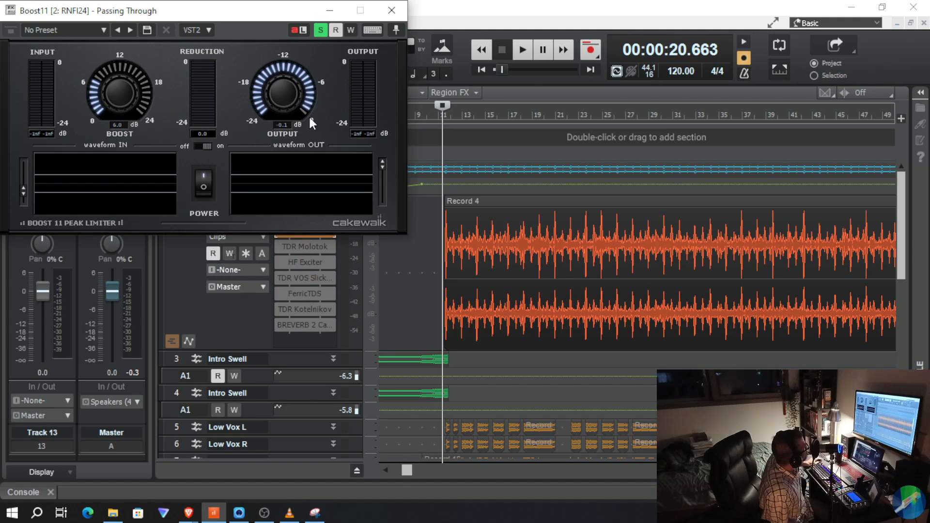
pyautogui.moveTo(304, 117)
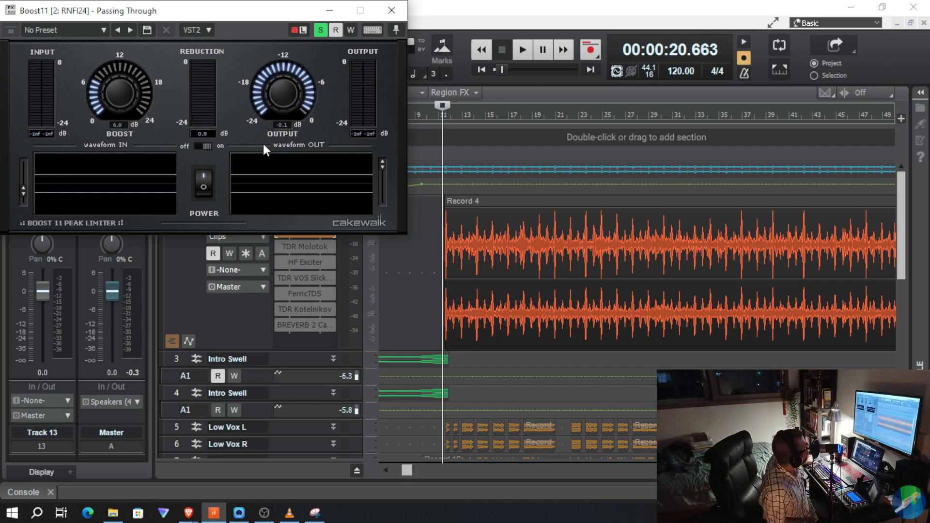
pyautogui.moveTo(281, 116); pyautogui.dragTo(262, 48)
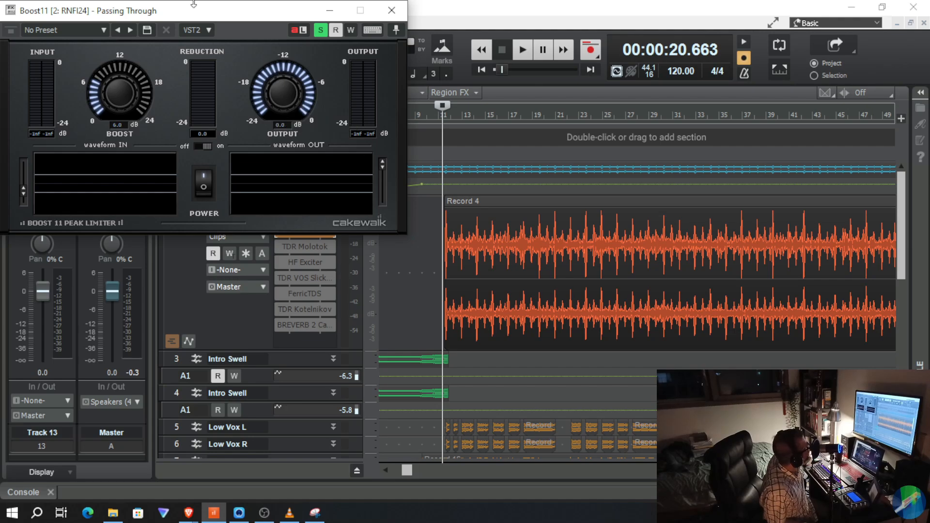
pyautogui.moveTo(283, 90); pyautogui.dragTo(282, 91)
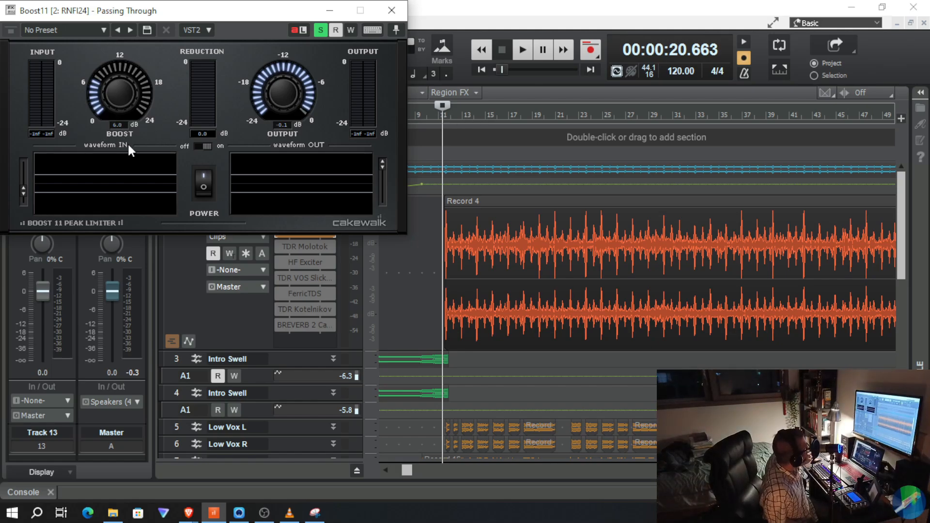
# Set the Boost11 boost to 0.0 dB while the RNFI24 track plays, and close the plug-in window
pyautogui.press('space')
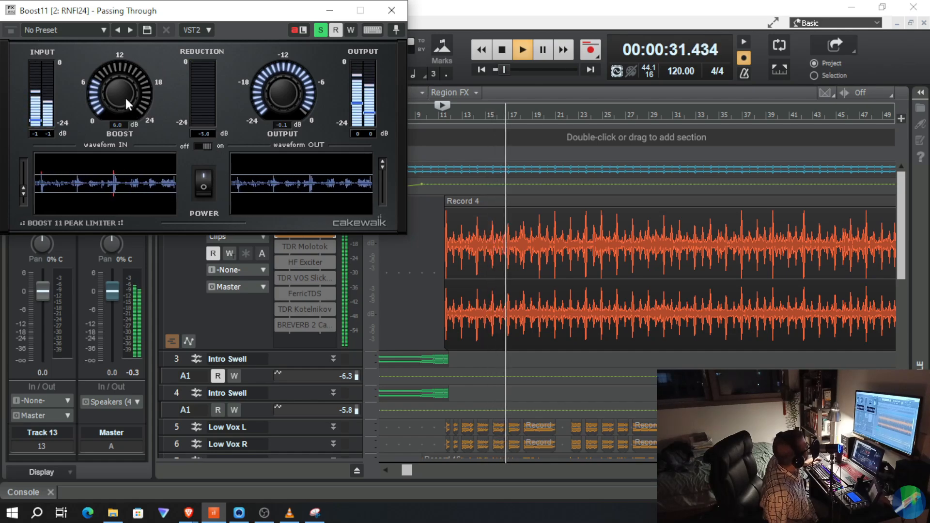
pyautogui.moveTo(121, 111)
pyautogui.moveTo(120, 110); pyautogui.dragTo(101, 248)
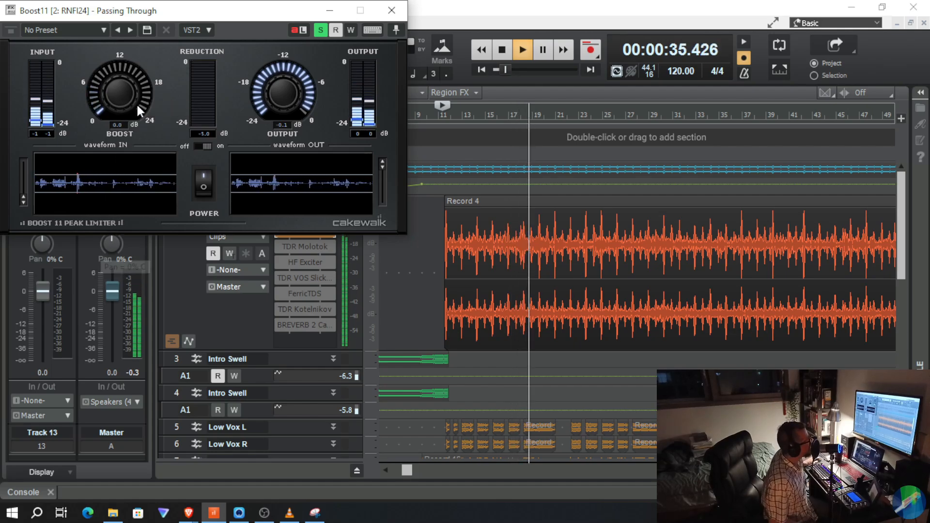
pyautogui.click(390, 9)
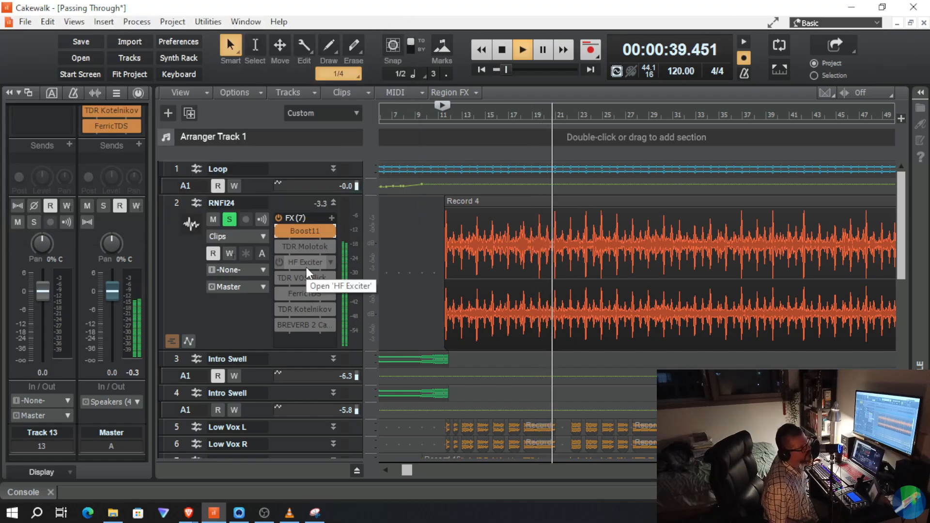
# Compare Boost11 off and on during playback, open its window, set the boost to 6.1 dB, and stop
pyautogui.click(280, 229)
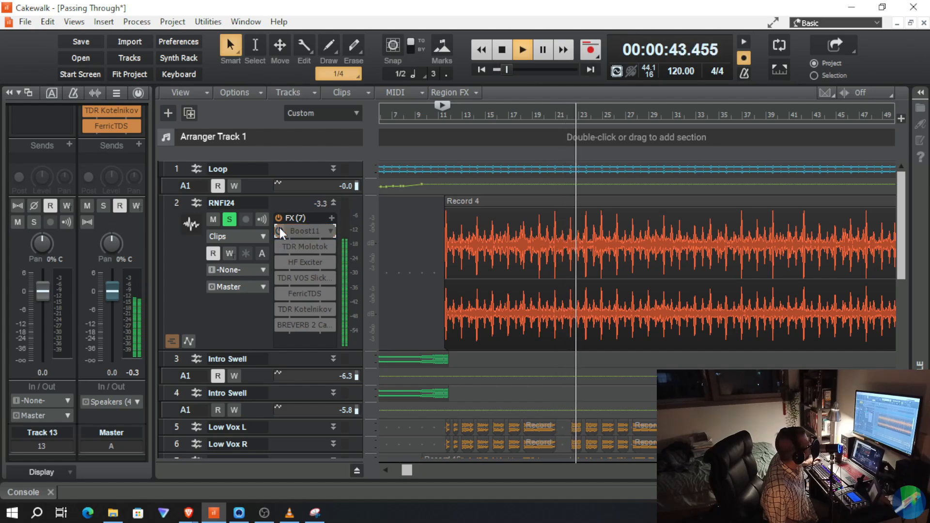
pyautogui.click(280, 228)
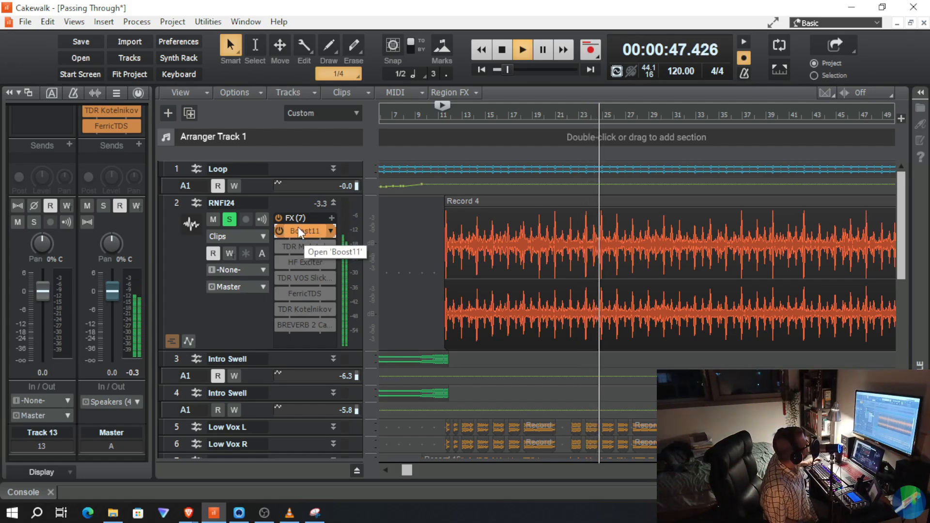
pyautogui.doubleClick(298, 229)
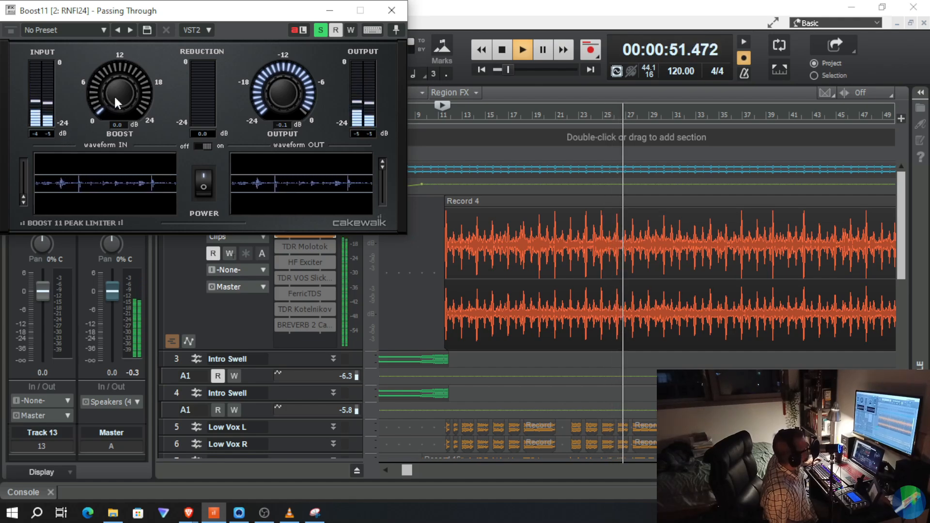
pyautogui.moveTo(115, 98)
pyautogui.moveTo(115, 94); pyautogui.dragTo(111, 64)
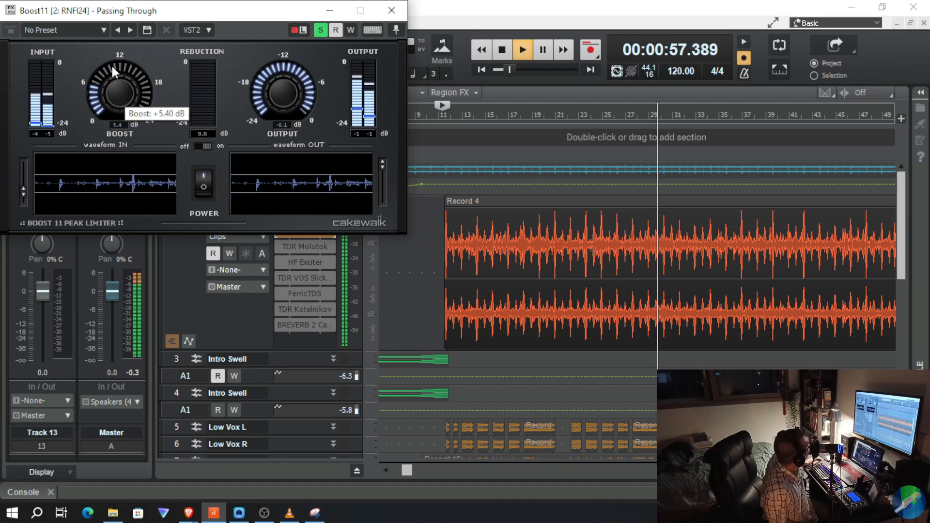
pyautogui.moveTo(112, 92); pyautogui.dragTo(113, 90)
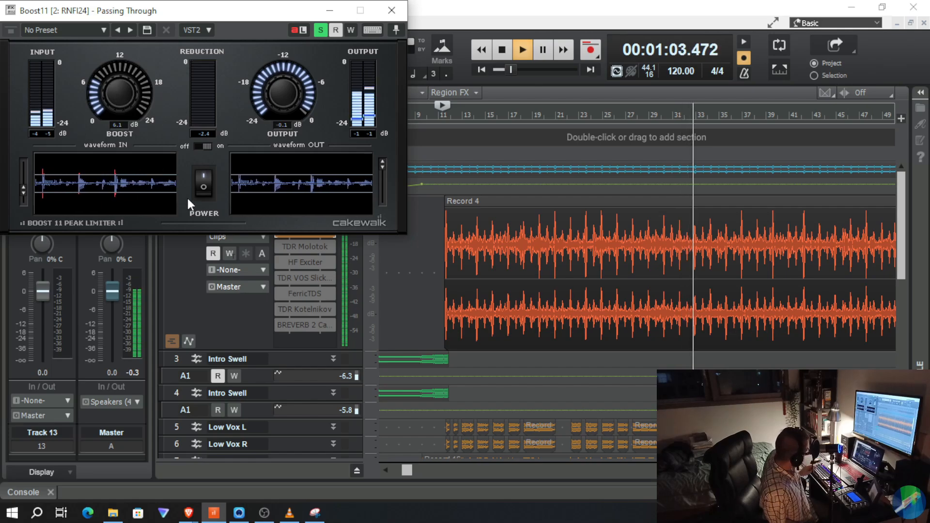
pyautogui.press('space')
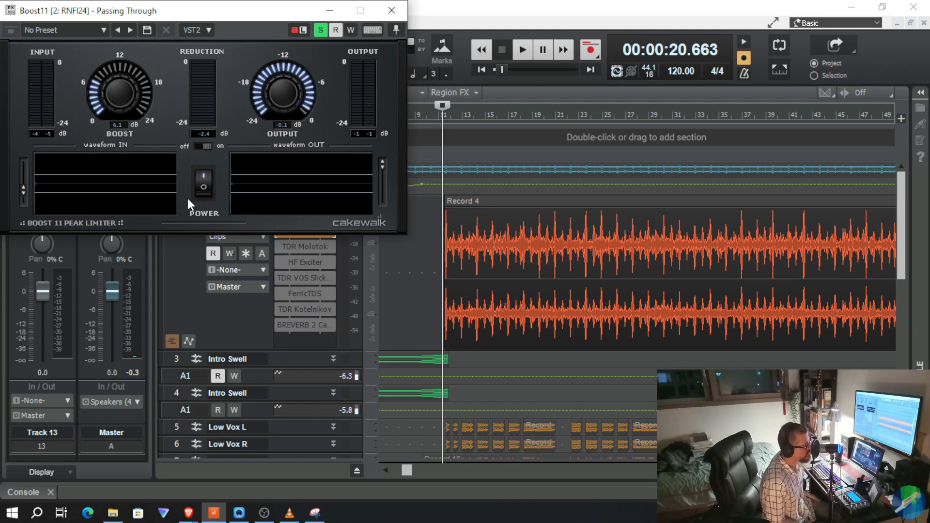
# Play the RNFI24 track with the Boost11 boost at 0.0 dB, raise it to 14.6 dB, and stop
pyautogui.press('space')
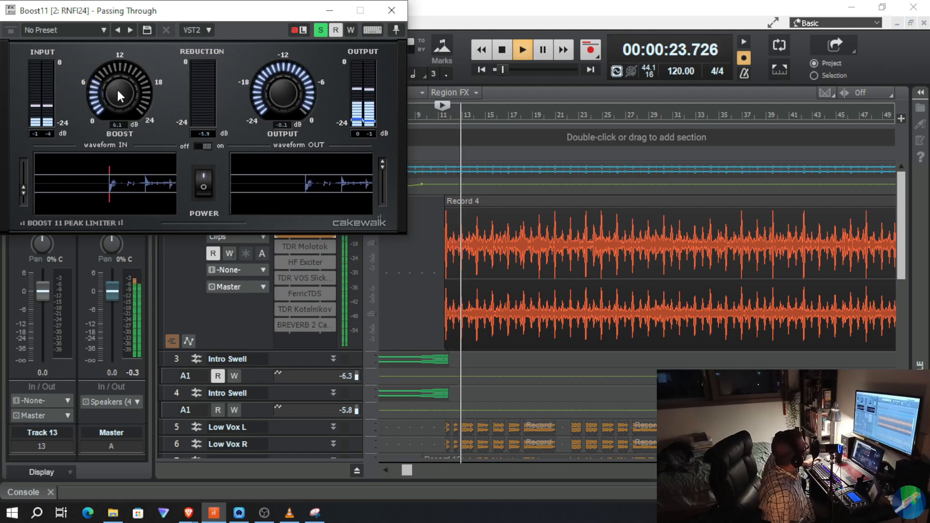
pyautogui.moveTo(118, 88)
pyautogui.moveTo(117, 88); pyautogui.dragTo(115, 120)
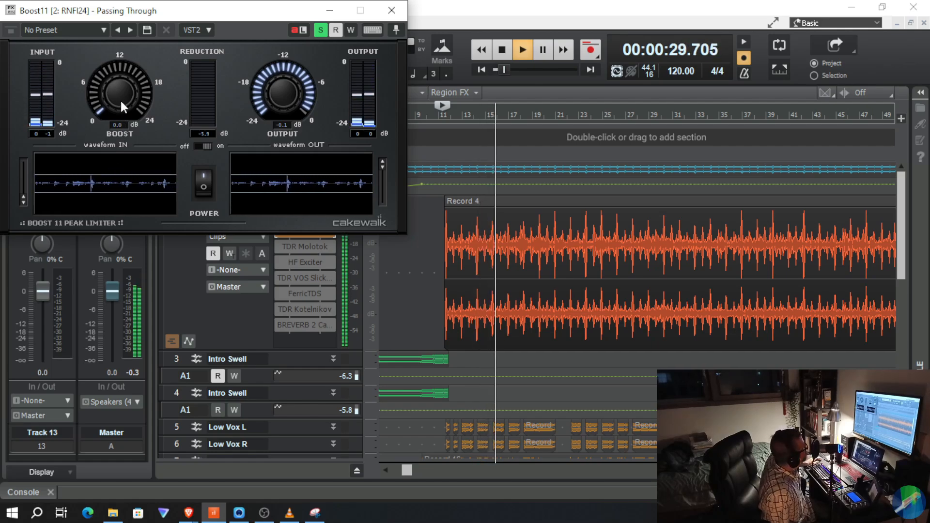
pyautogui.moveTo(121, 104)
pyautogui.moveTo(120, 99); pyautogui.dragTo(113, 18)
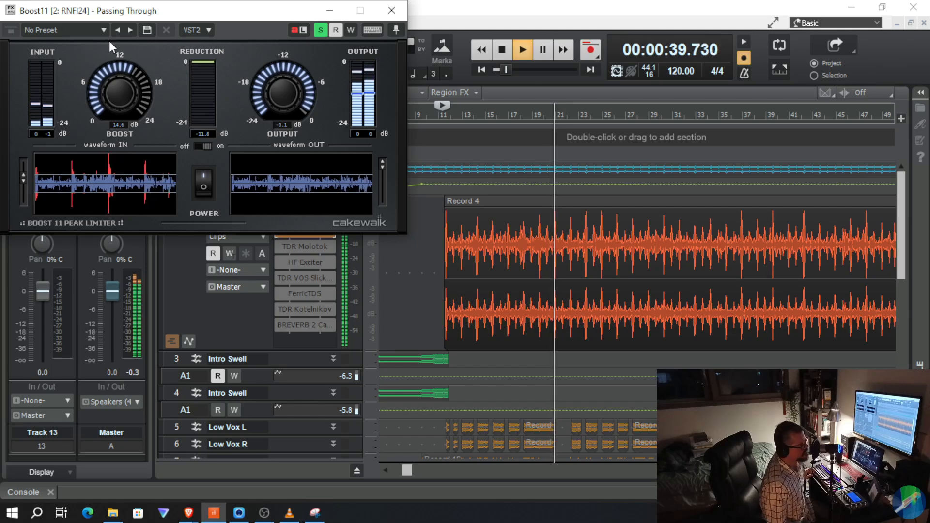
pyautogui.press('space')
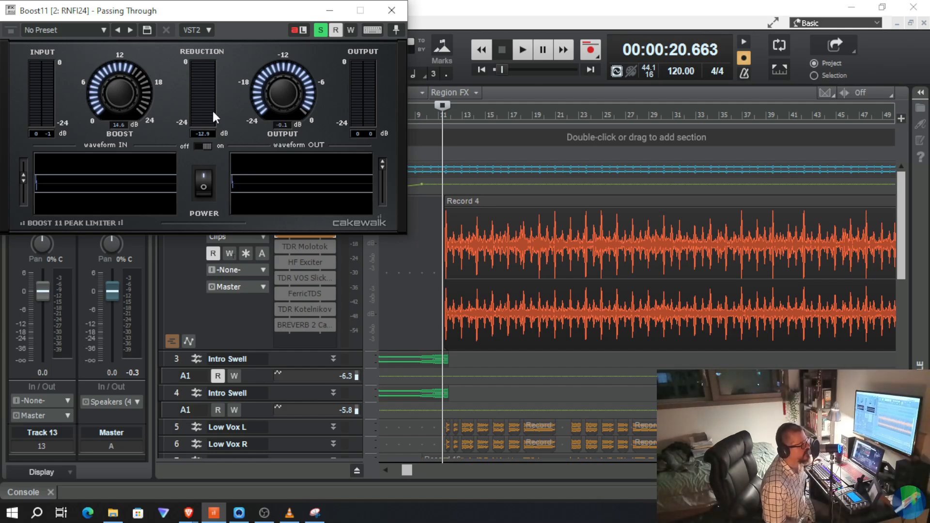
# Audition the Boost11 boost at 24.0 dB, stop, return it to 6.1 dB, and close the plug-in window
pyautogui.moveTo(117, 84)
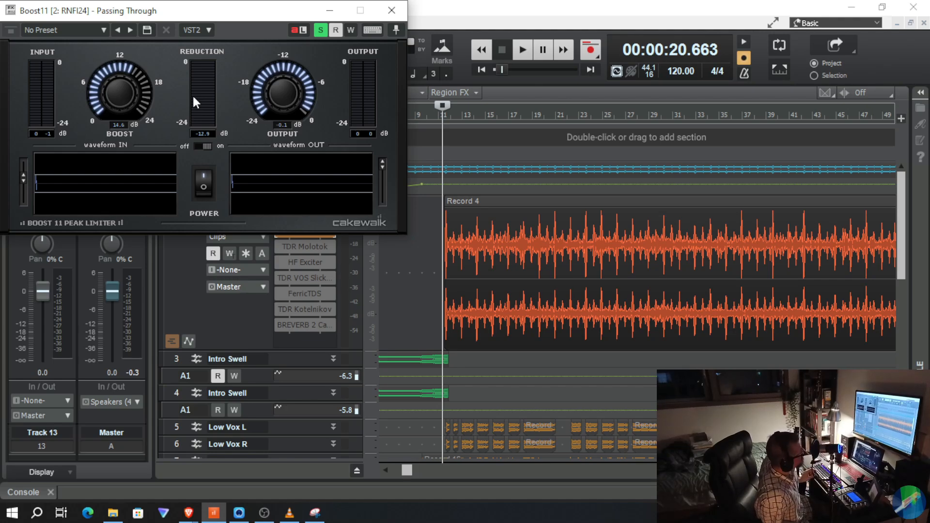
pyautogui.press('space')
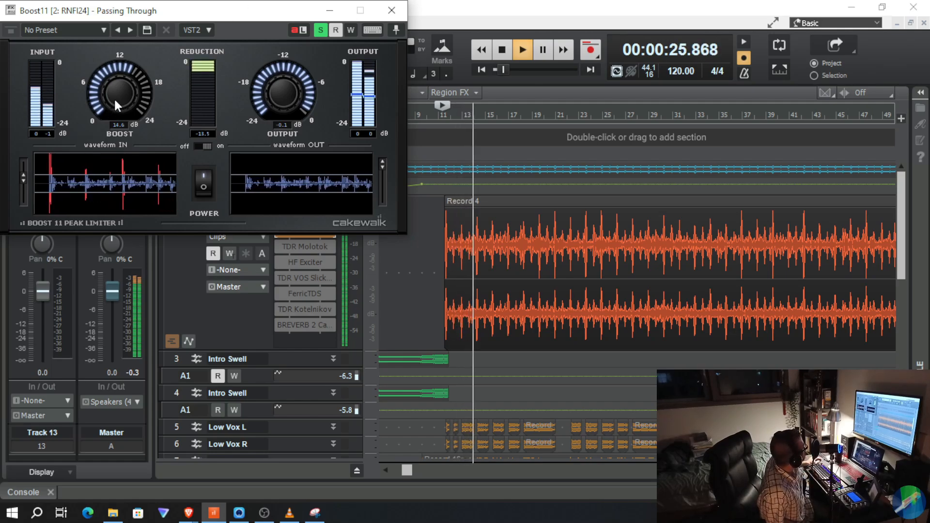
pyautogui.moveTo(115, 97); pyautogui.dragTo(105, 28)
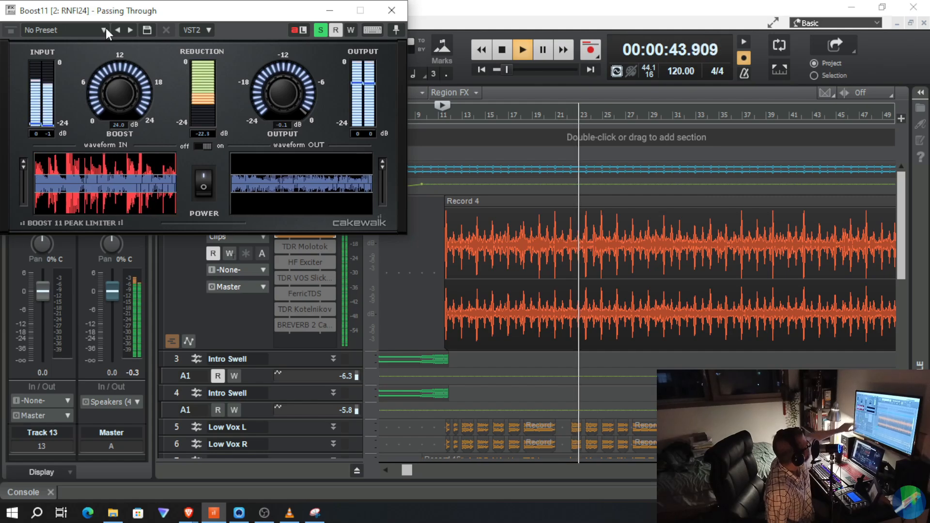
pyautogui.press('space')
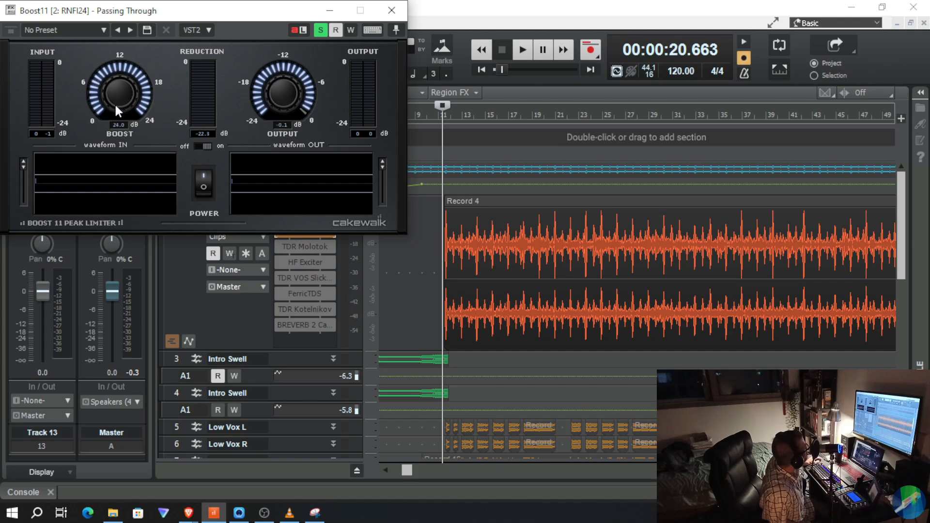
pyautogui.moveTo(118, 94); pyautogui.dragTo(88, 195)
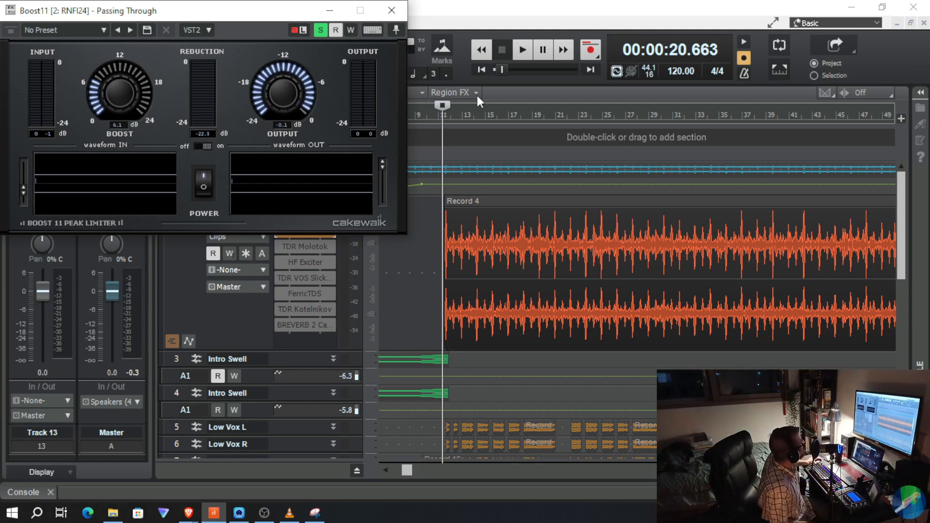
pyautogui.click(391, 10)
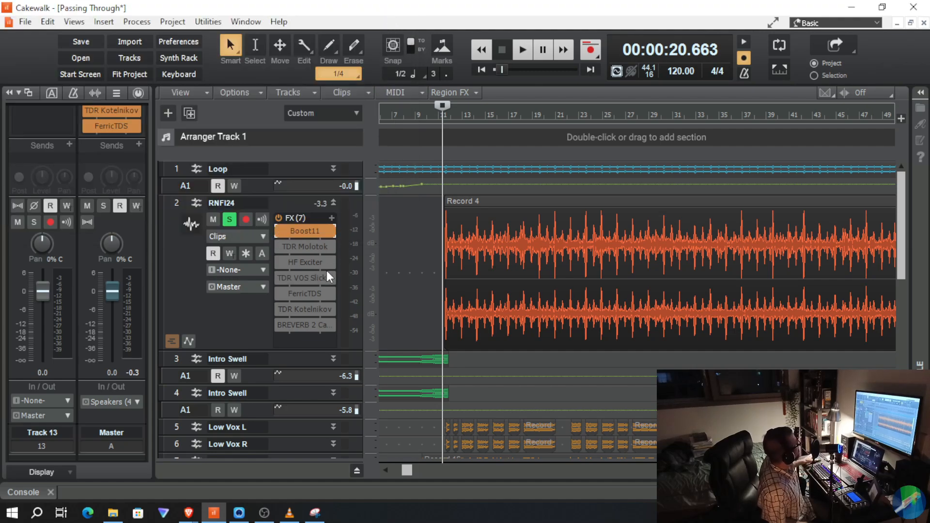
# Open the RNFI24 track's TDR Molotok, move its window clear of the effects rack, enable the plug-in during playback, and stop
pyautogui.doubleClick(309, 250)
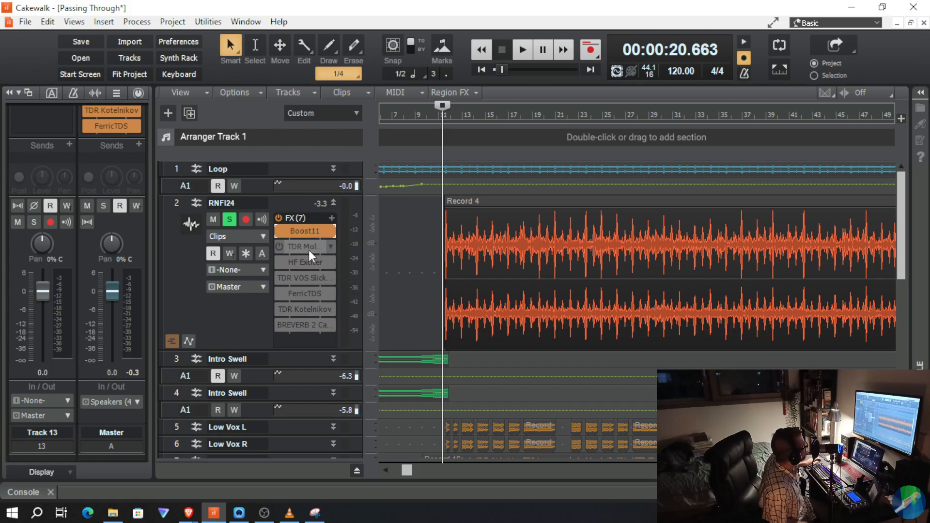
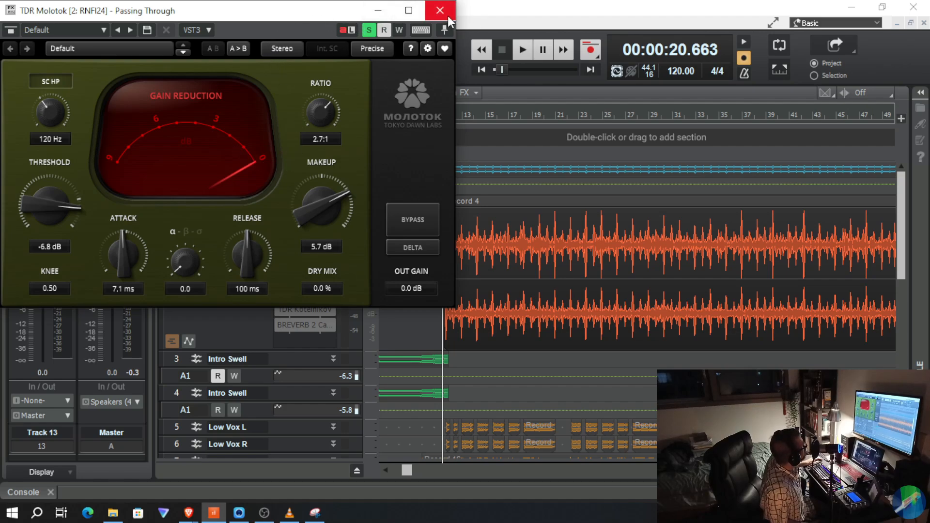
pyautogui.moveTo(341, 14); pyautogui.dragTo(757, 7)
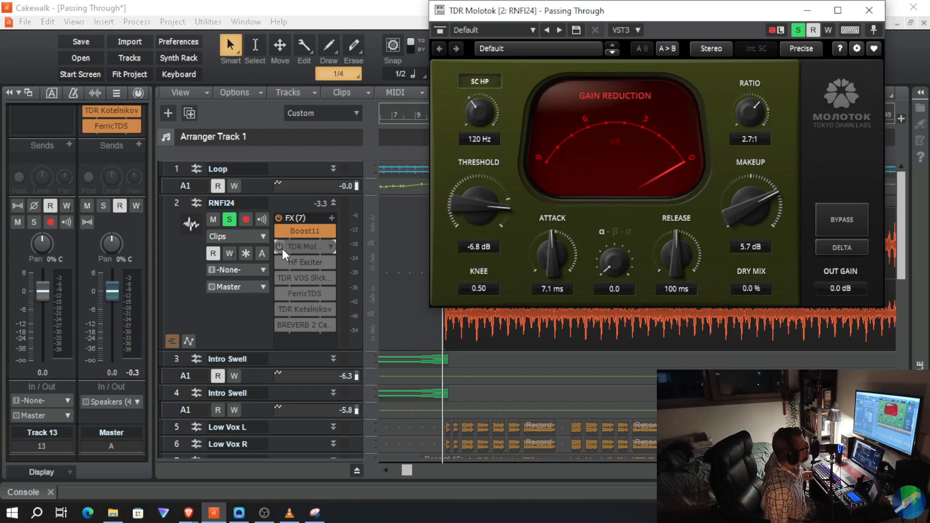
pyautogui.press('space')
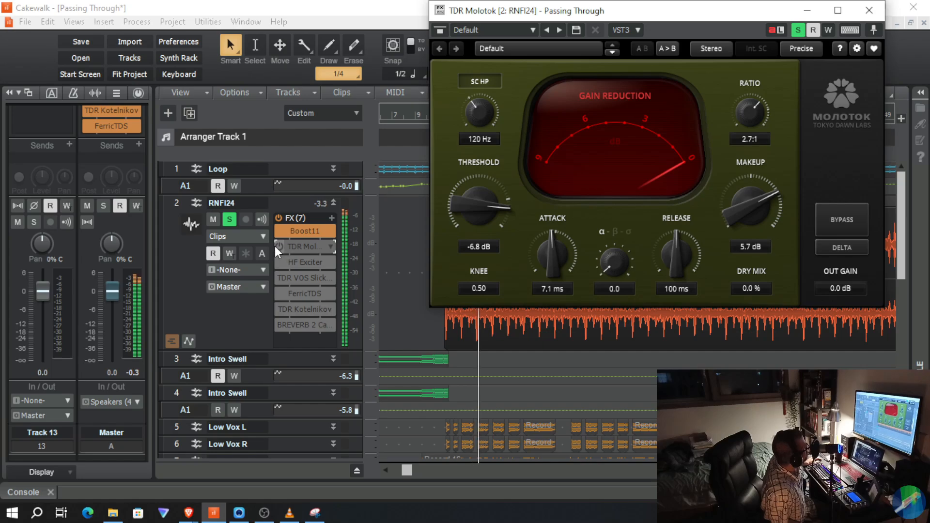
pyautogui.click(275, 246)
pyautogui.click(279, 247)
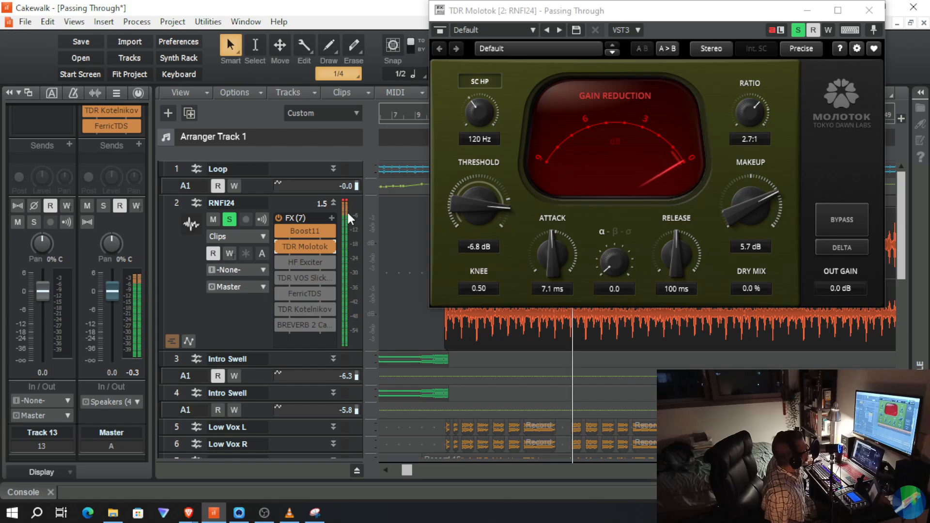
pyautogui.press('space')
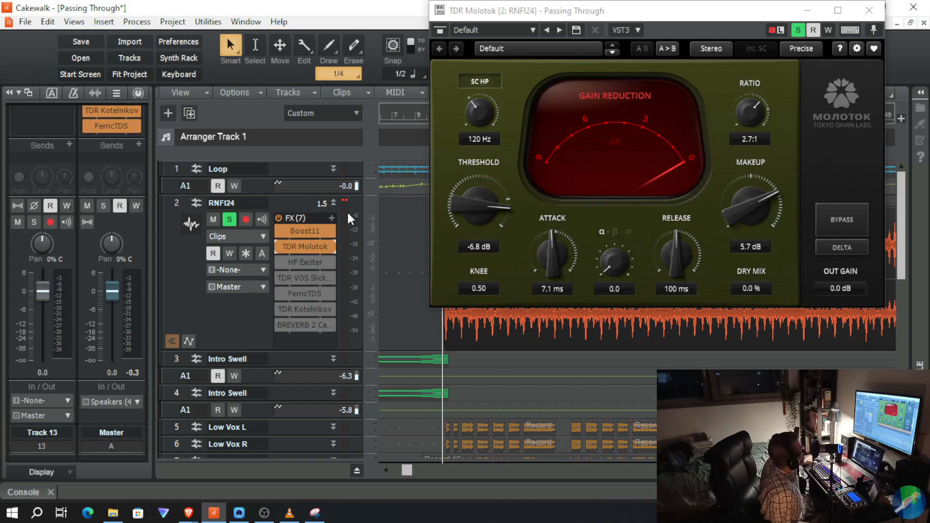
# Select the RNFI24 track and compare its level with TDR Molotok bypassed and enabled during playback
pyautogui.click(185, 287)
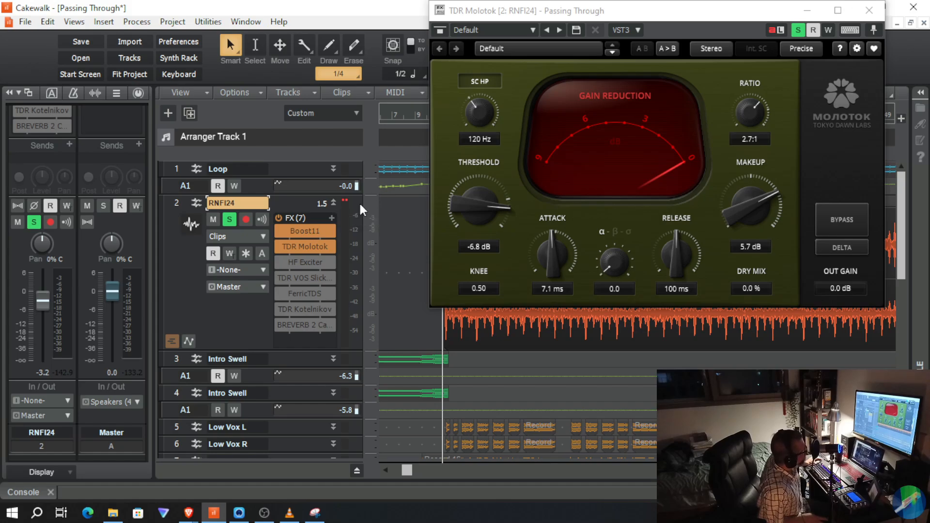
pyautogui.press('space')
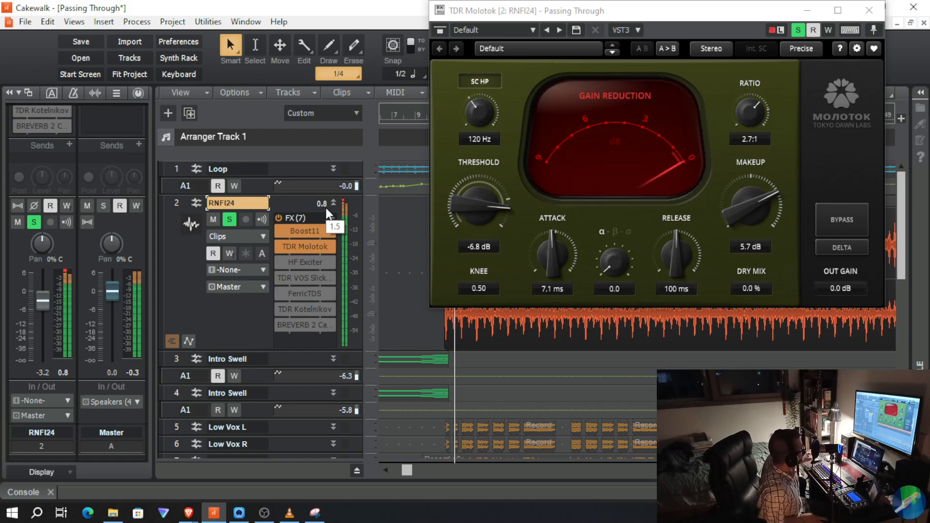
pyautogui.click(280, 247)
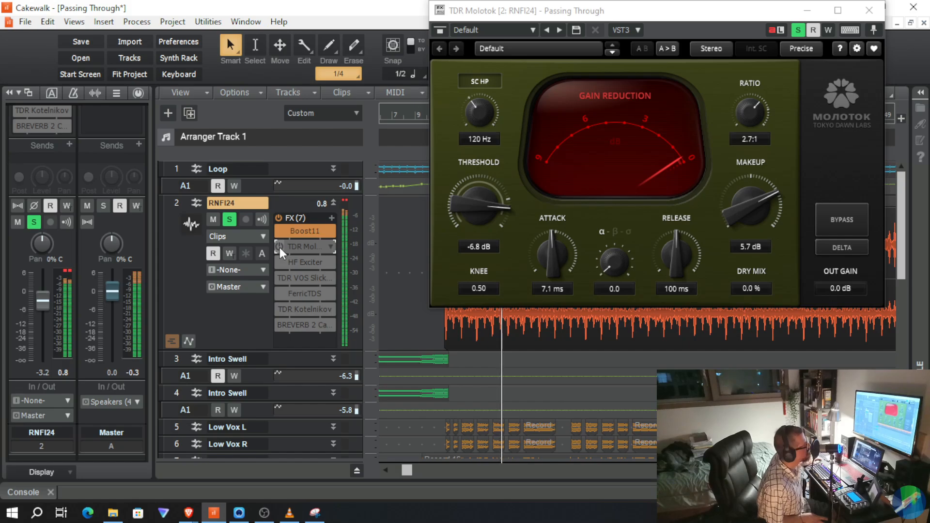
pyautogui.click(279, 247)
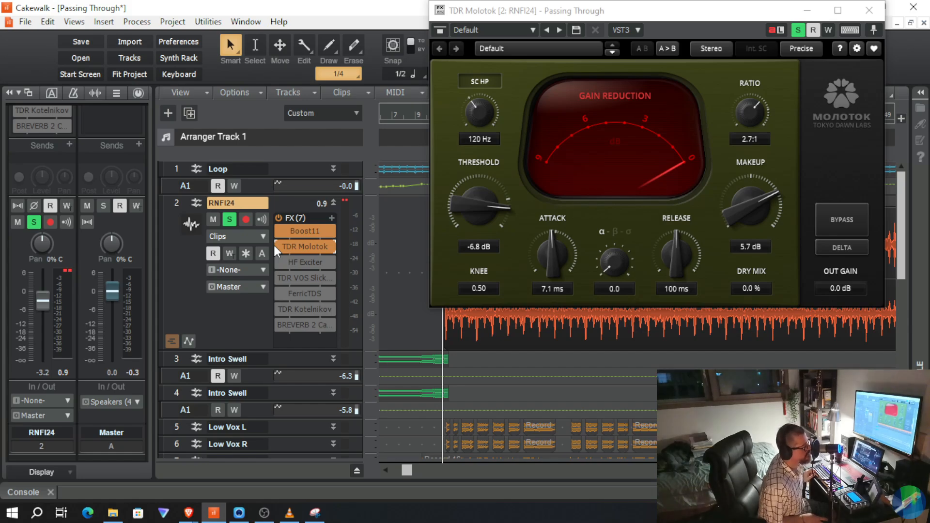
pyautogui.press('space')
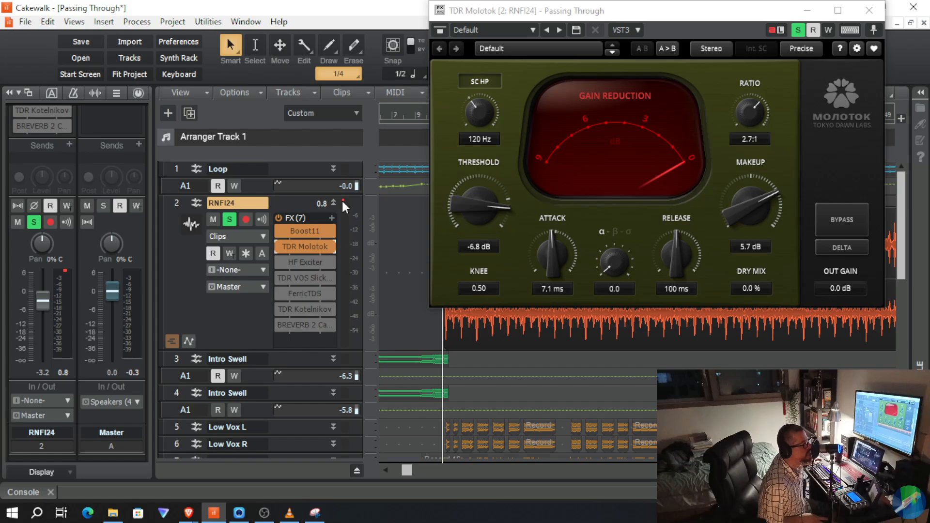
# During playback, try TDR Molotok's threshold at -31.9 dB, reset the RNFI24 peak reading, and set the threshold to -14.8 dB
pyautogui.press('space')
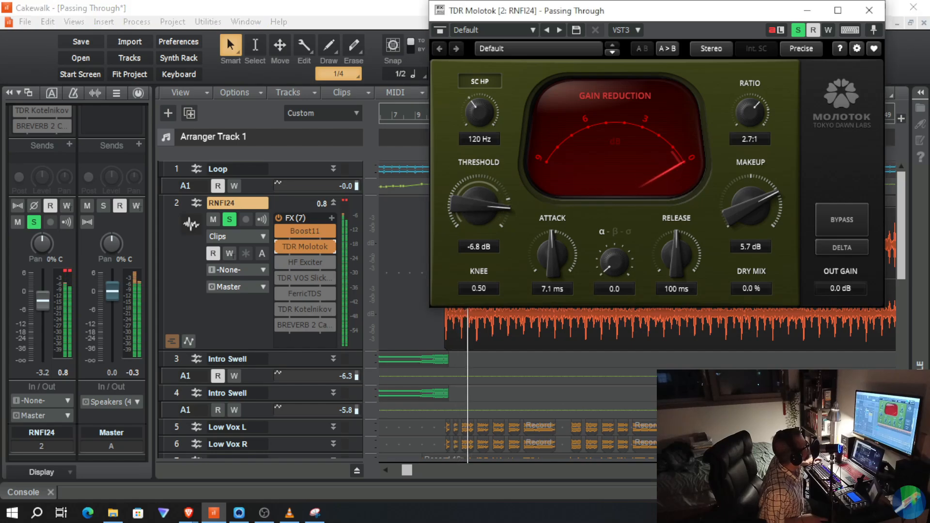
pyautogui.moveTo(464, 202); pyautogui.dragTo(464, 271)
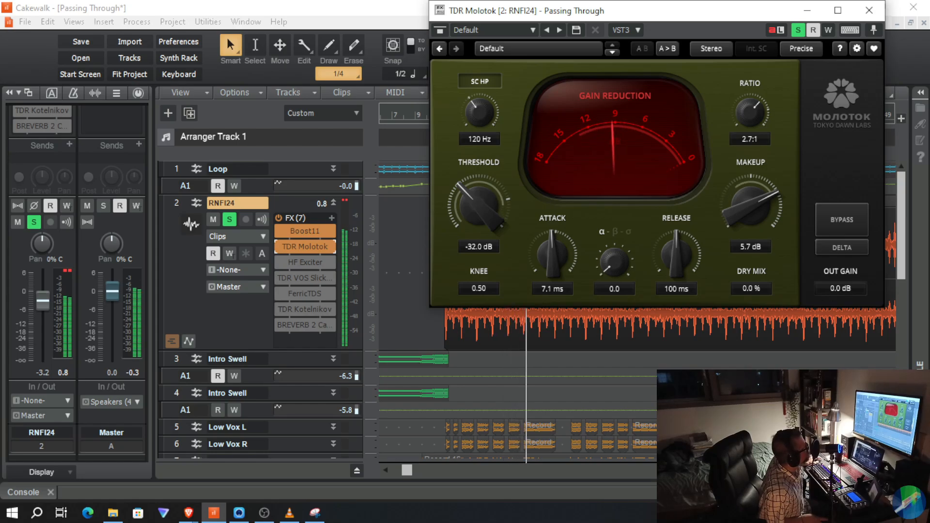
pyautogui.moveTo(464, 226); pyautogui.dragTo(464, 225)
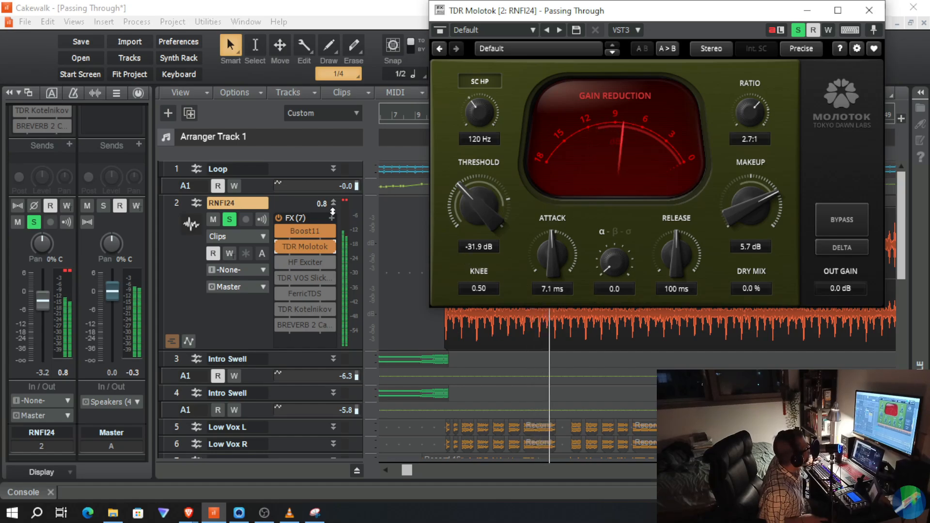
pyautogui.moveTo(332, 212); pyautogui.dragTo(381, 240)
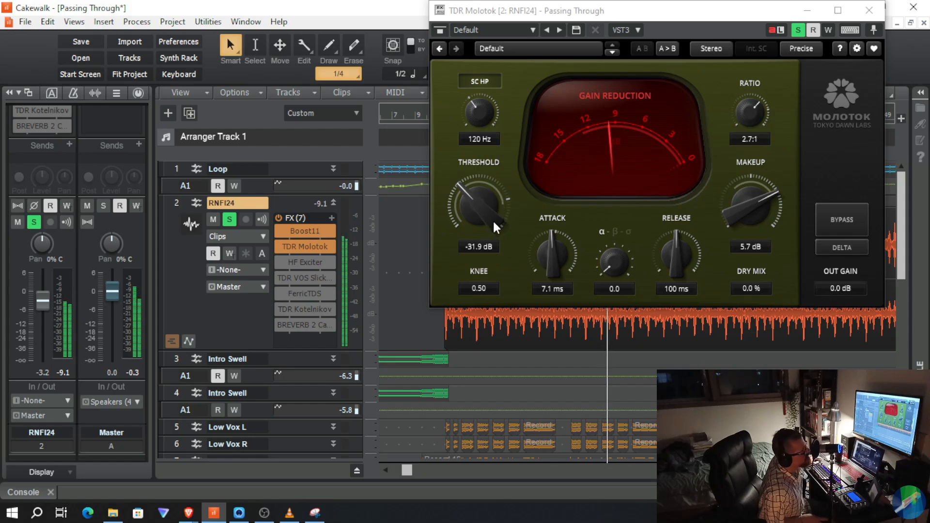
pyautogui.moveTo(494, 225); pyautogui.dragTo(494, 104)
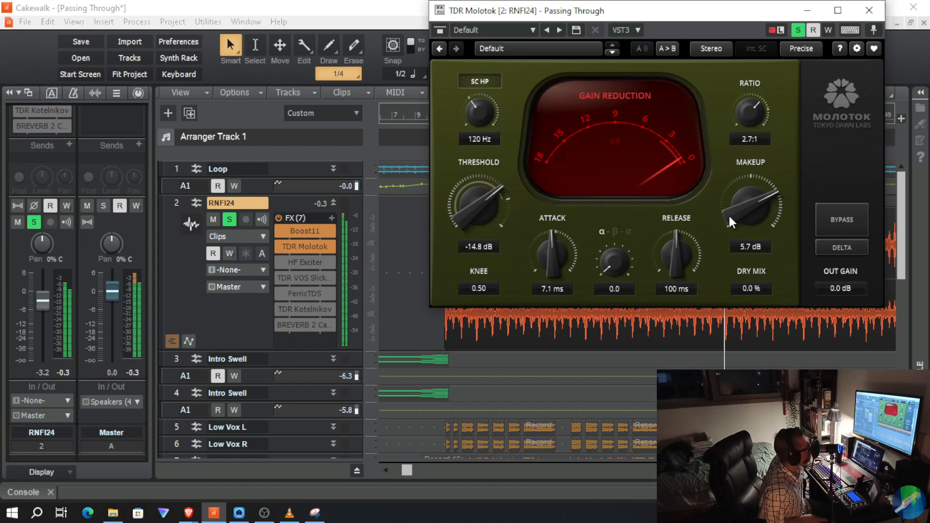
# Set TDR Molotok's makeup gain to 3.7 dB and its character control to 0.5 (β) while RNFI24 plays
pyautogui.moveTo(728, 216); pyautogui.dragTo(729, 238)
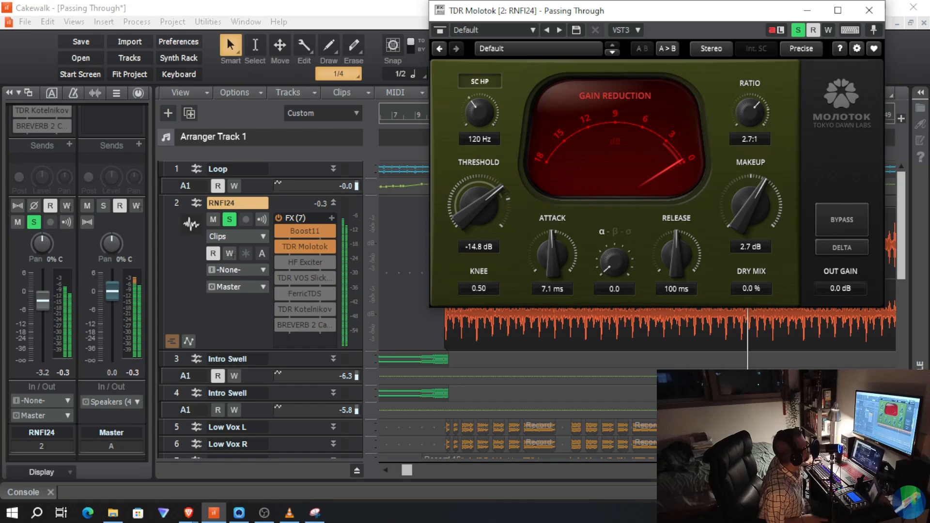
pyautogui.moveTo(751, 206); pyautogui.dragTo(751, 196)
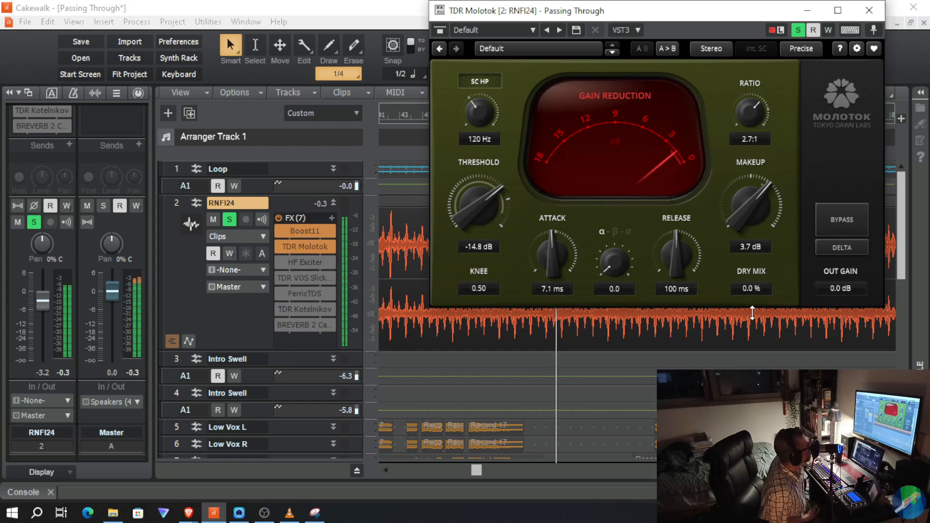
pyautogui.moveTo(612, 259); pyautogui.dragTo(611, 250)
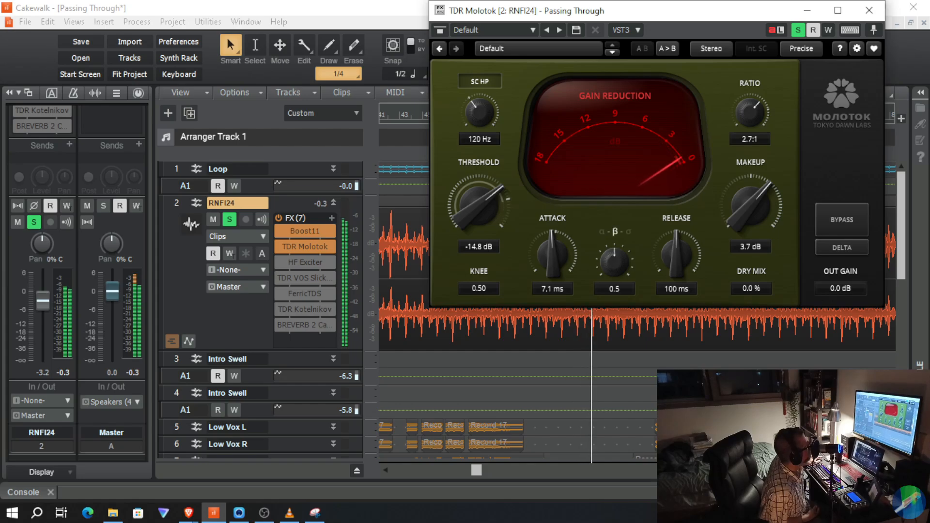
# During playback, try TDR Molotok's character control at 1.0 (σ), return it to 0.5 (β), and set the threshold to -16.4 dB
pyautogui.moveTo(611, 249); pyautogui.dragTo(612, 242)
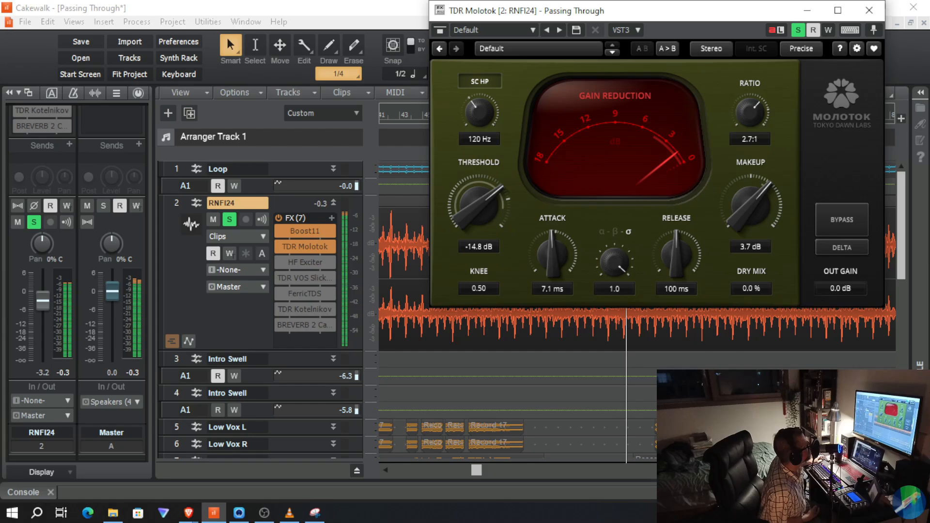
pyautogui.moveTo(614, 261); pyautogui.dragTo(614, 271)
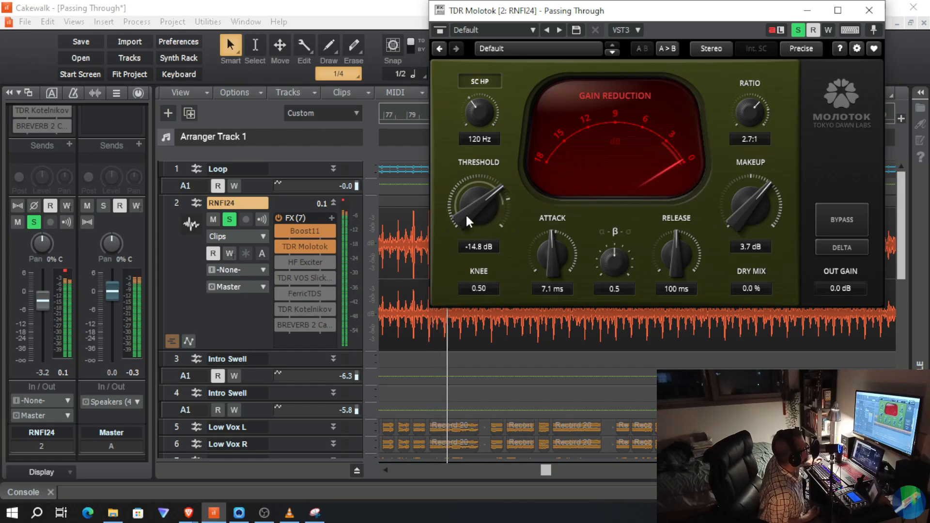
pyautogui.moveTo(463, 219); pyautogui.dragTo(463, 231)
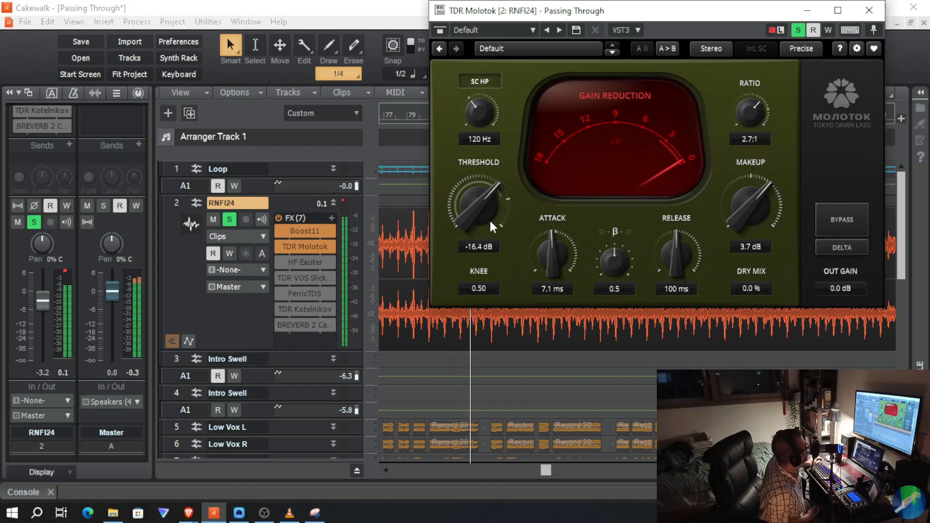
# Reset the RNFI24 peak reading, set TDR Molotok's threshold to -17.1 dB, and close its window
pyautogui.click(343, 200)
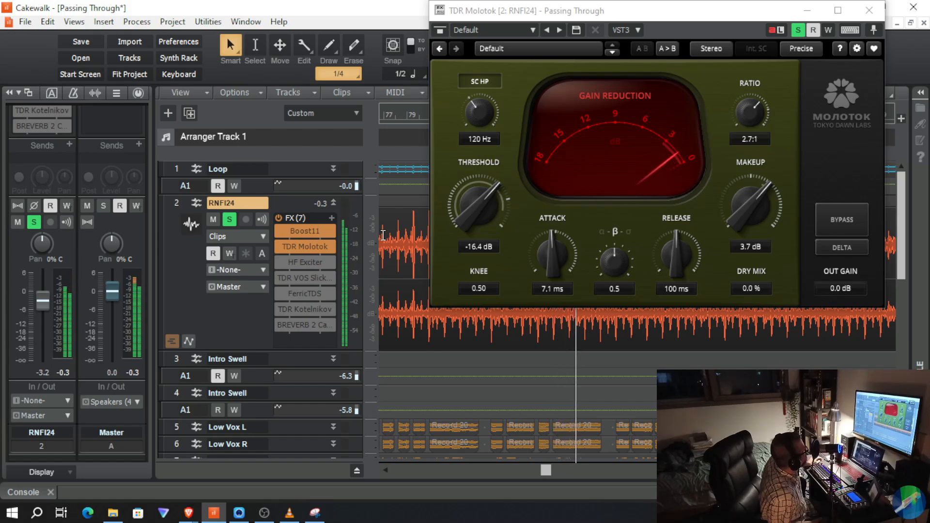
pyautogui.click(460, 220)
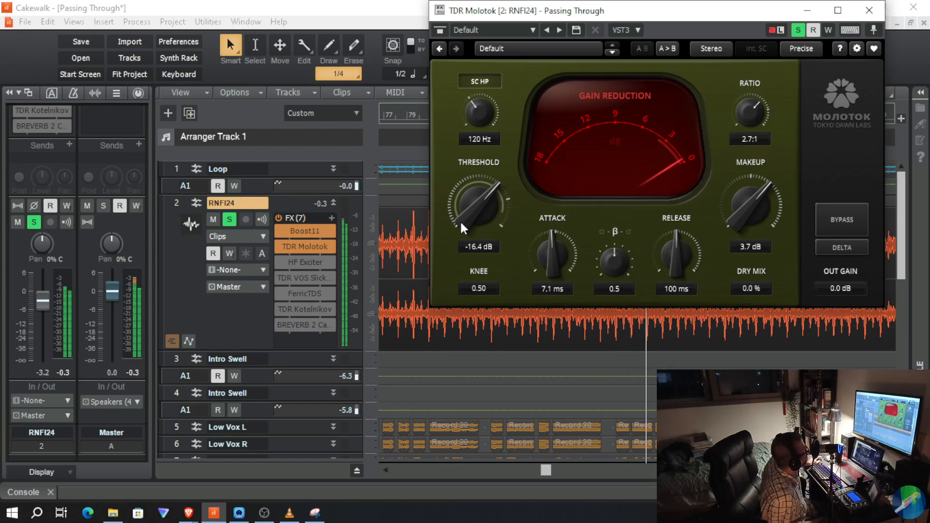
pyautogui.scroll(1, 459, 220)
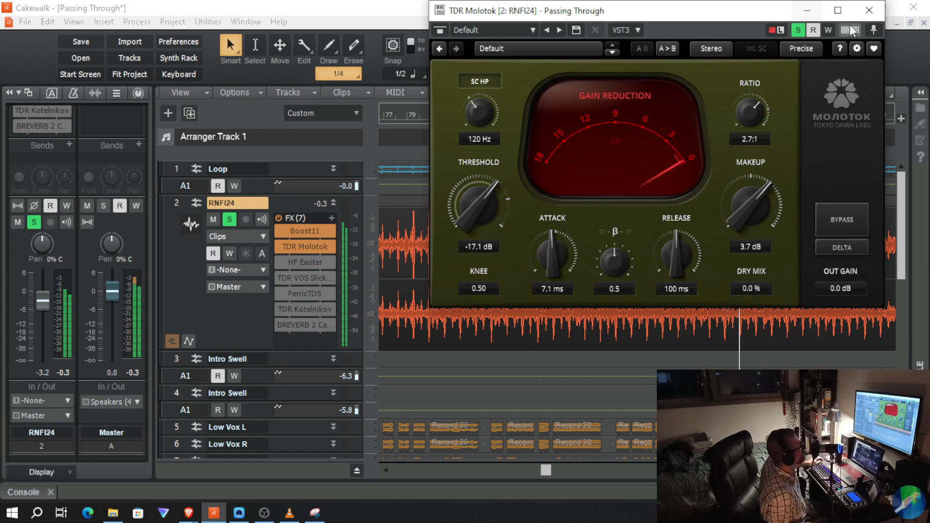
pyautogui.click(869, 10)
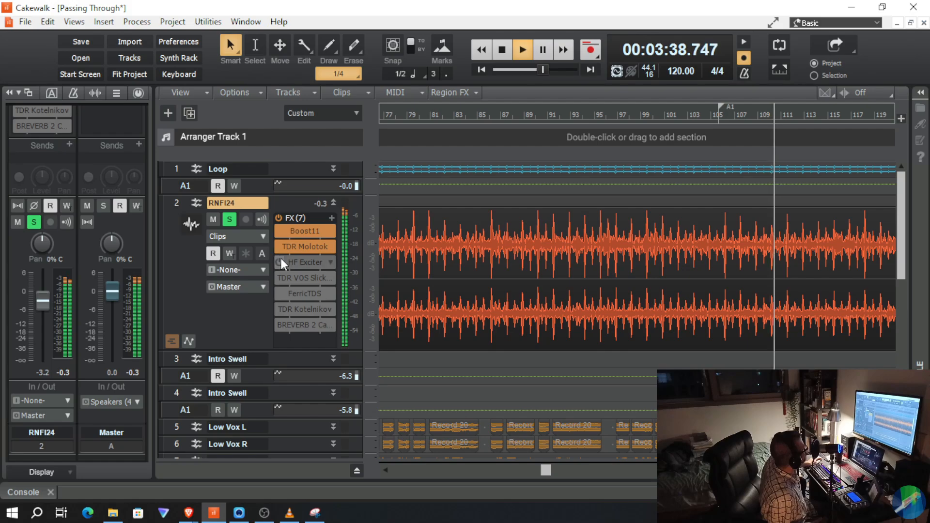
# Compare RNFI24's sound with TDR Molotok bypassed and enabled during playback, leaving the compressor enabled
pyautogui.click(280, 244)
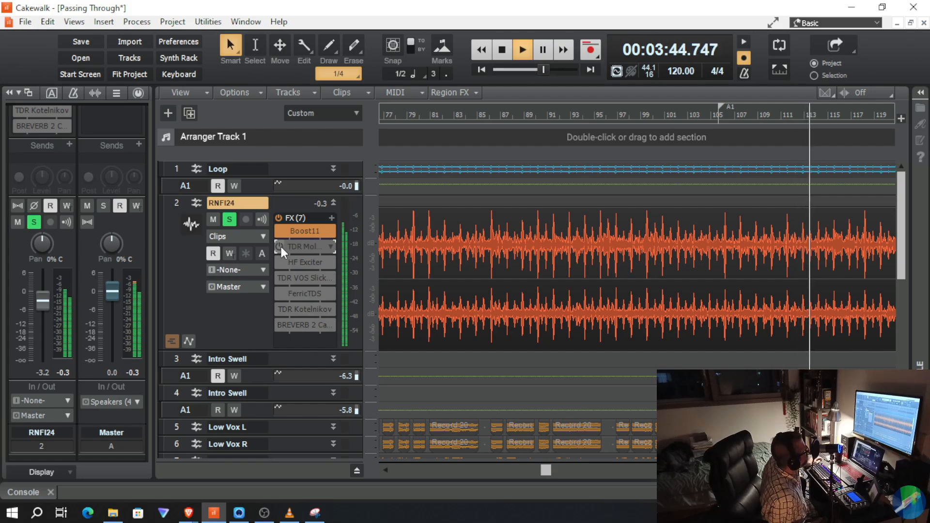
pyautogui.click(280, 246)
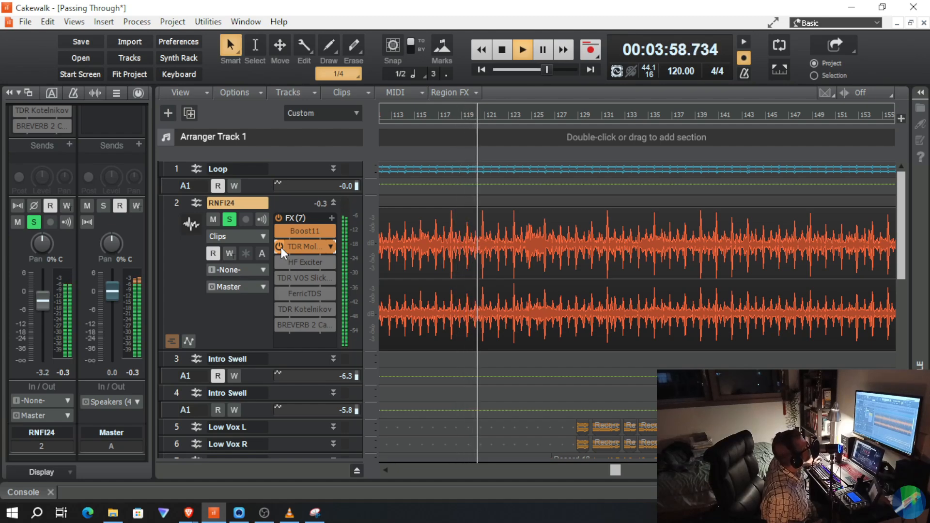
pyautogui.click(281, 248)
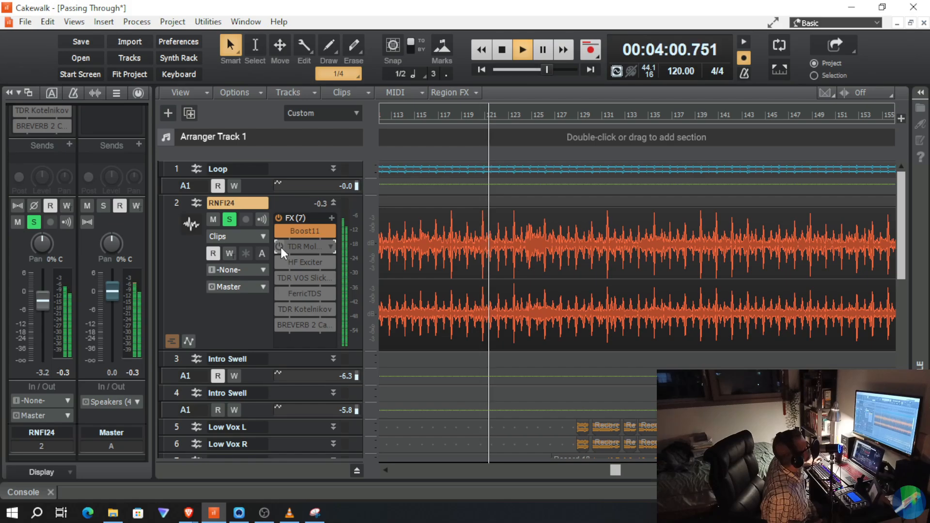
pyautogui.click(280, 246)
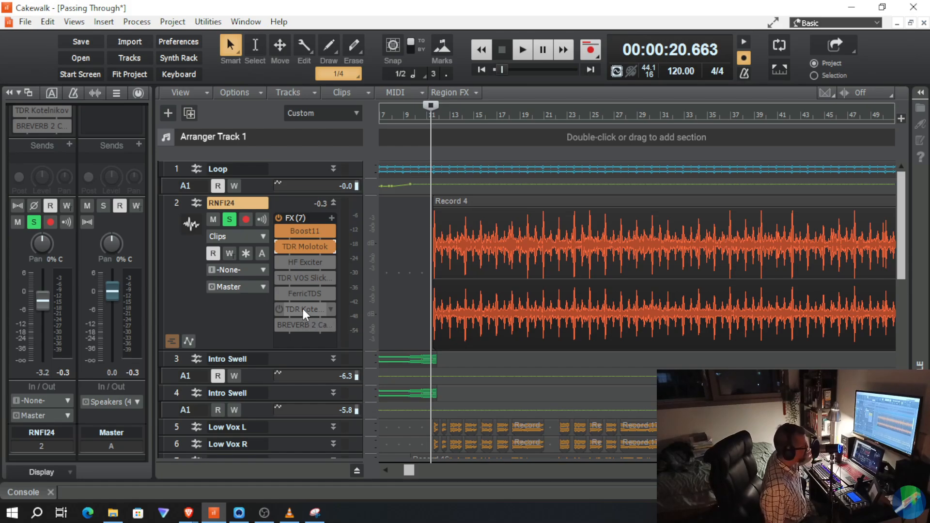
# Play RNFI24 and compare its sound and level with HF Exciter enabled and bypassed, leaving it bypassed and stopping playback
pyautogui.press('space')
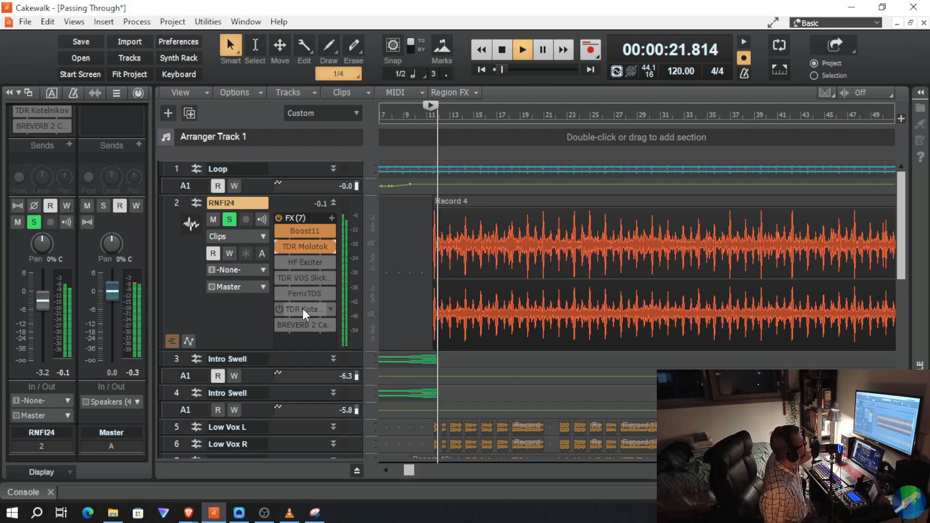
pyautogui.click(280, 262)
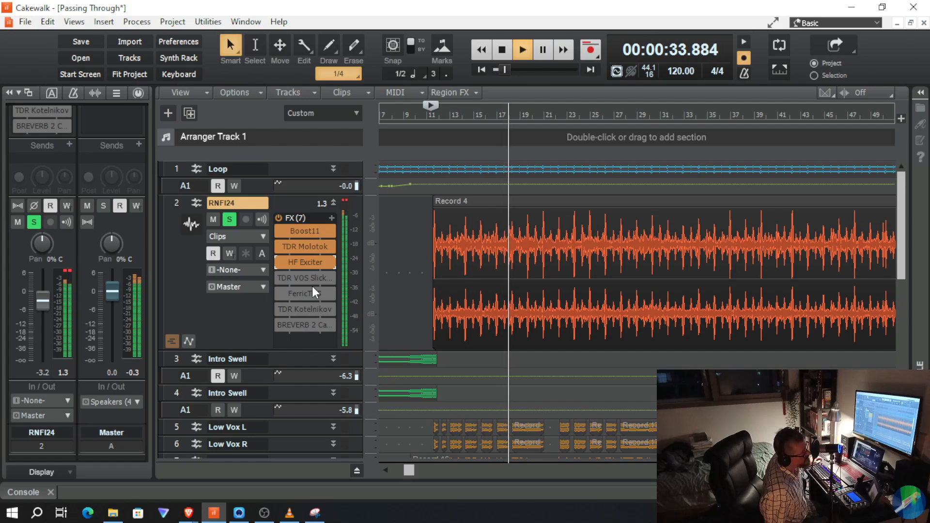
pyautogui.click(281, 260)
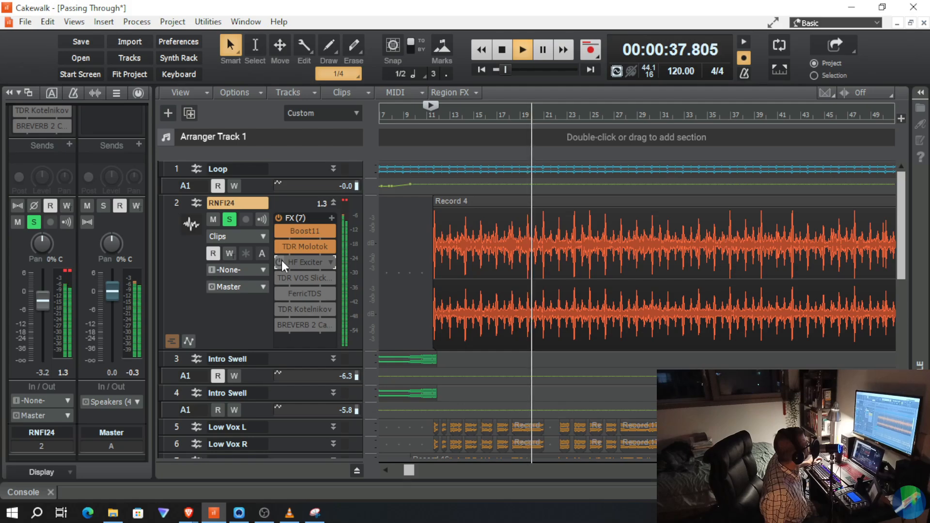
pyautogui.click(281, 260)
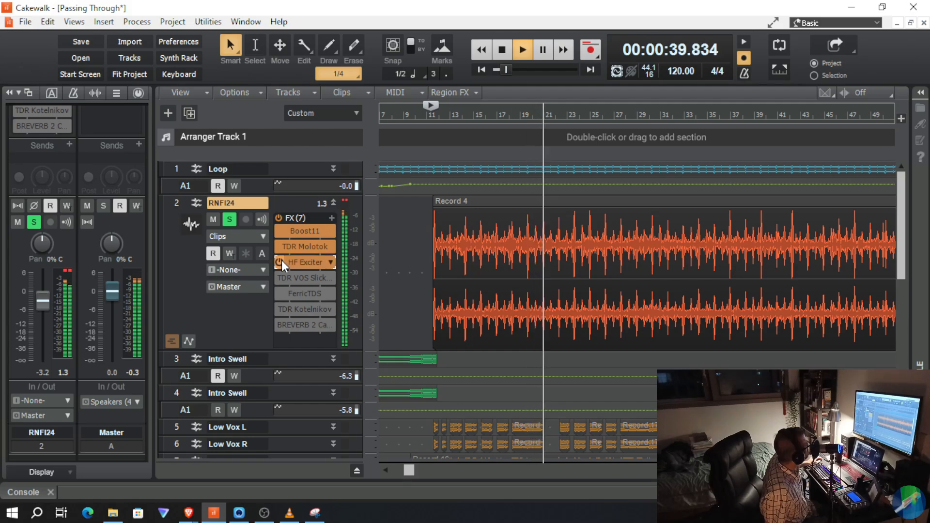
pyautogui.click(281, 260)
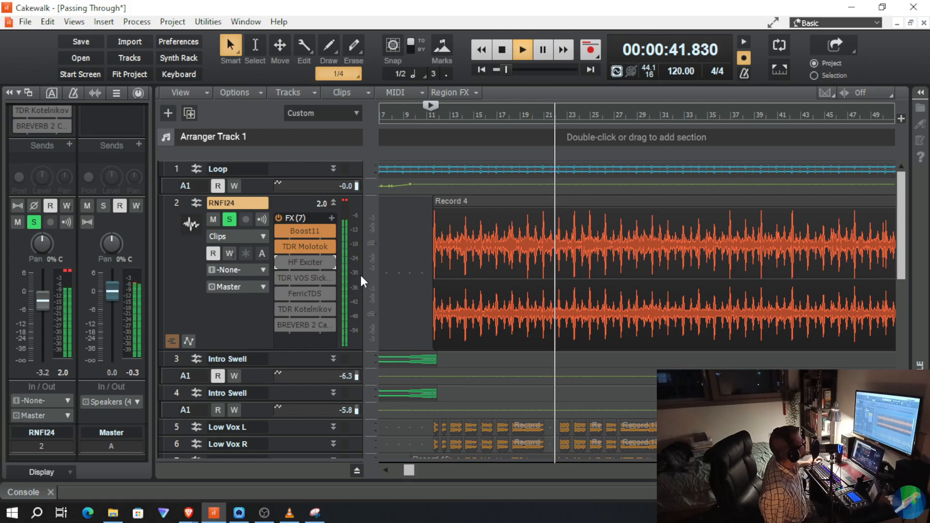
pyautogui.press('space')
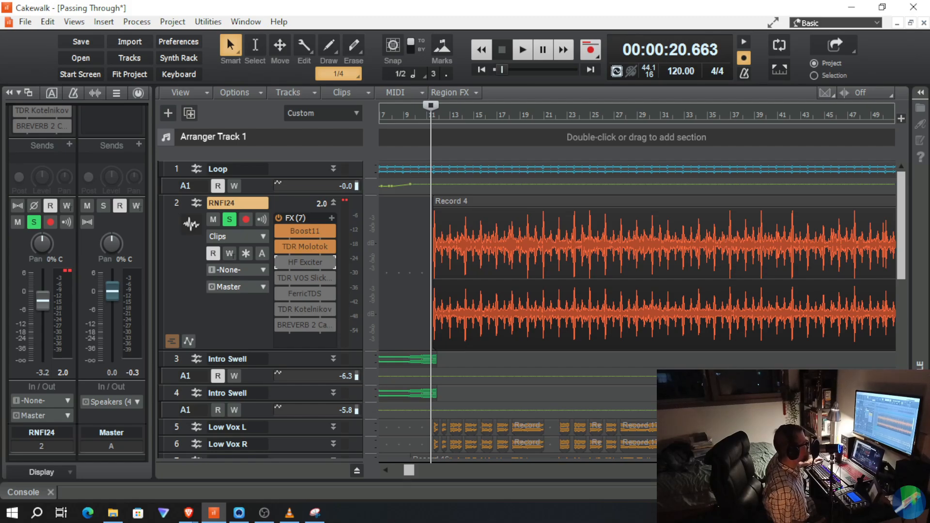
# Play RNFI24 from the start of its Record 4 clip in a closer timeline view and enable HF Exciter
pyautogui.hotkey('ctrl', 'Right')
pyautogui.hotkey('ctrl', 'Right')
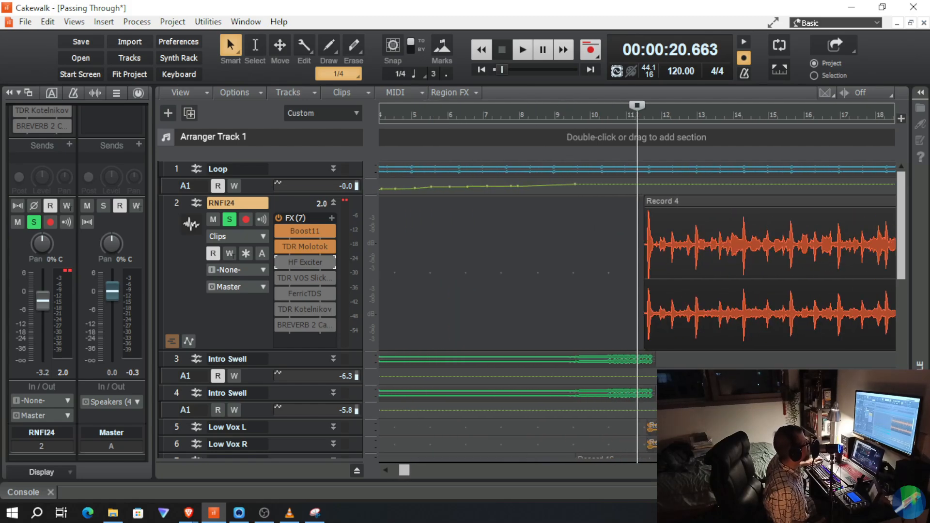
pyautogui.moveTo(404, 473)
pyautogui.mouseDown()
pyautogui.moveTo(421, 474)
pyautogui.moveTo(405, 471)
pyautogui.mouseUp()
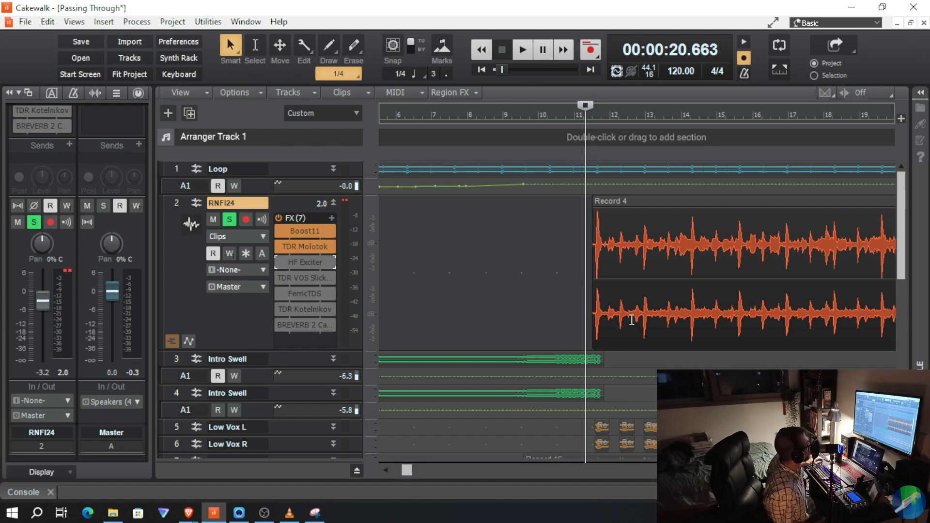
pyautogui.click(592, 293)
pyautogui.press('space')
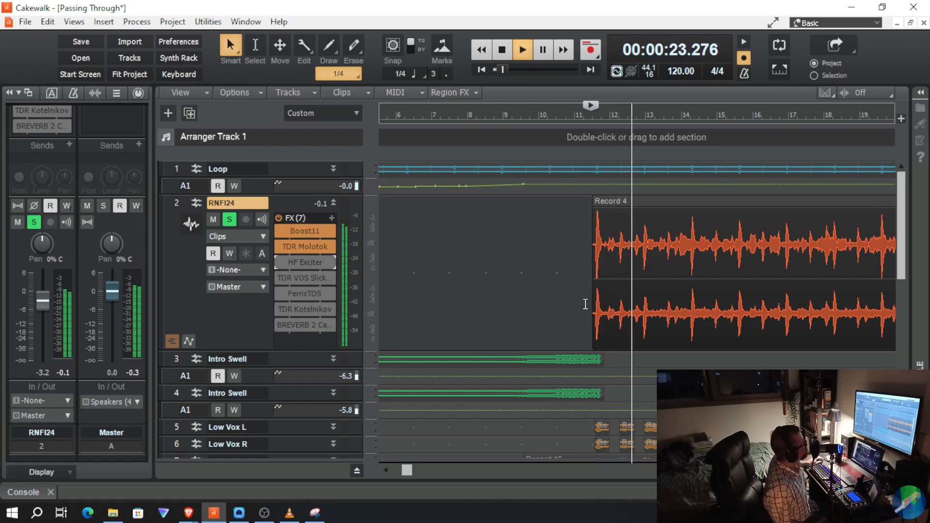
pyautogui.moveTo(405, 475); pyautogui.dragTo(420, 476)
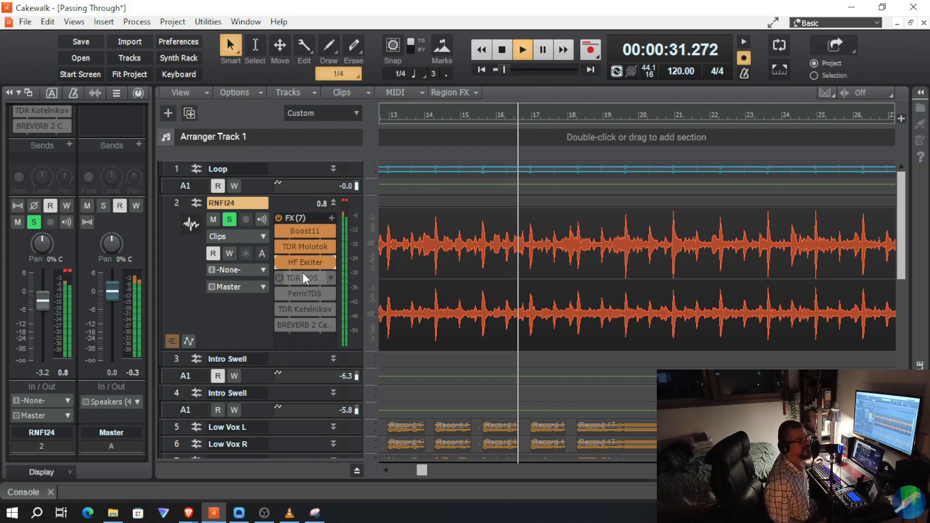
# Open RNFI24's HF Exciter and look through its preset list without choosing another preset
pyautogui.doubleClick(318, 262)
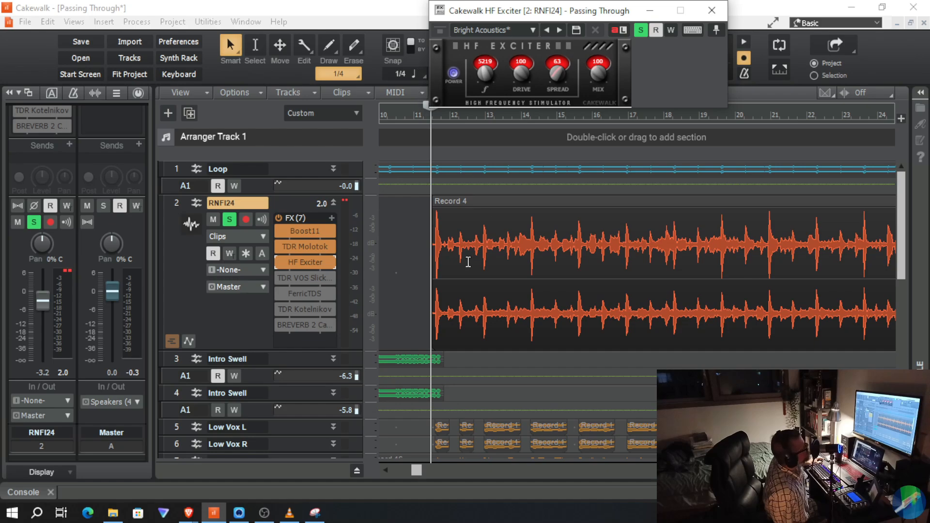
pyautogui.click(533, 30)
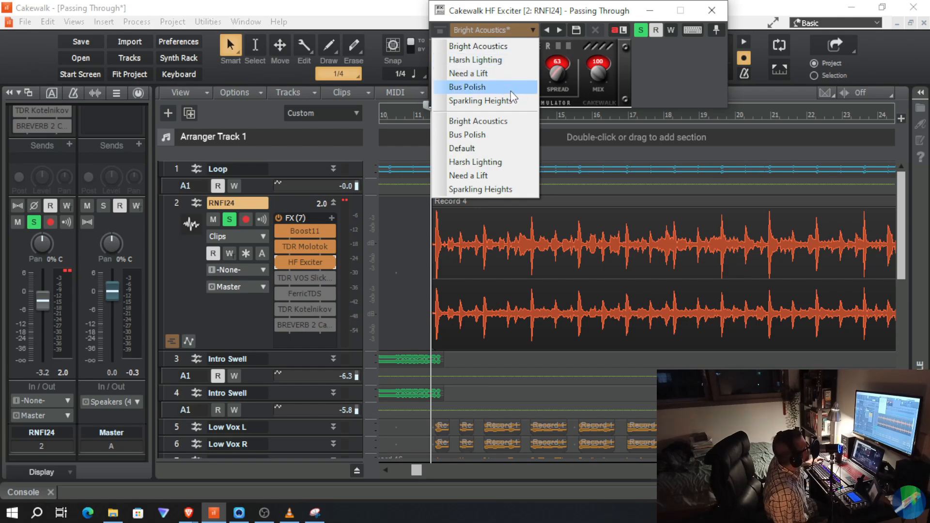
pyautogui.click(532, 36)
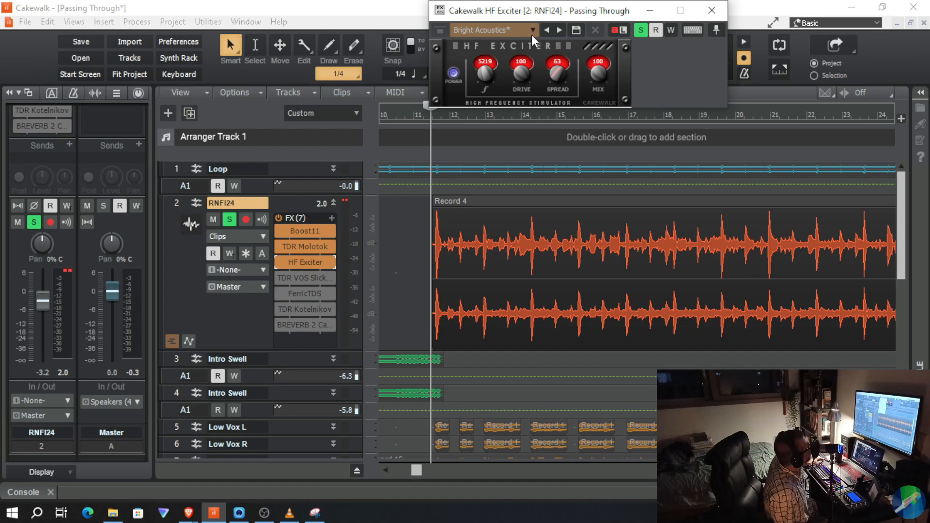
pyautogui.click(532, 36)
pyautogui.click(531, 36)
pyautogui.click(532, 35)
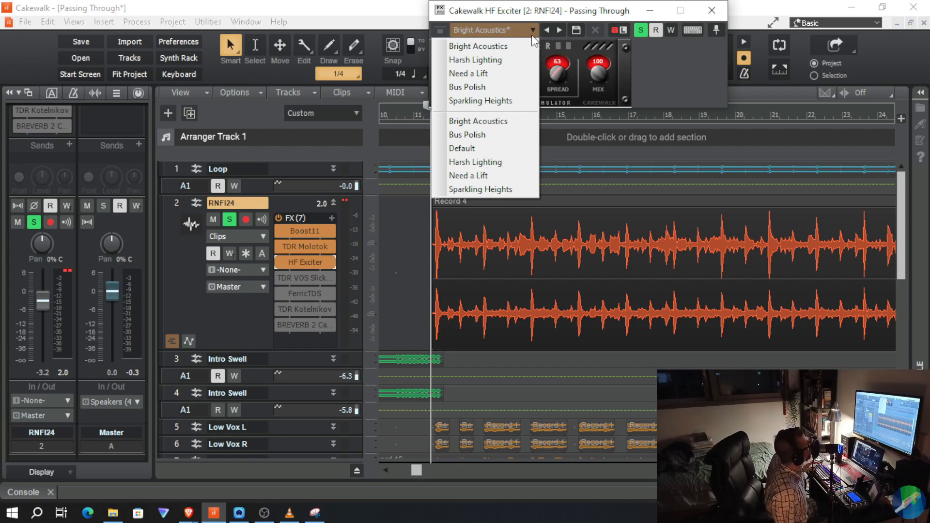
pyautogui.click(532, 31)
pyautogui.click(532, 31)
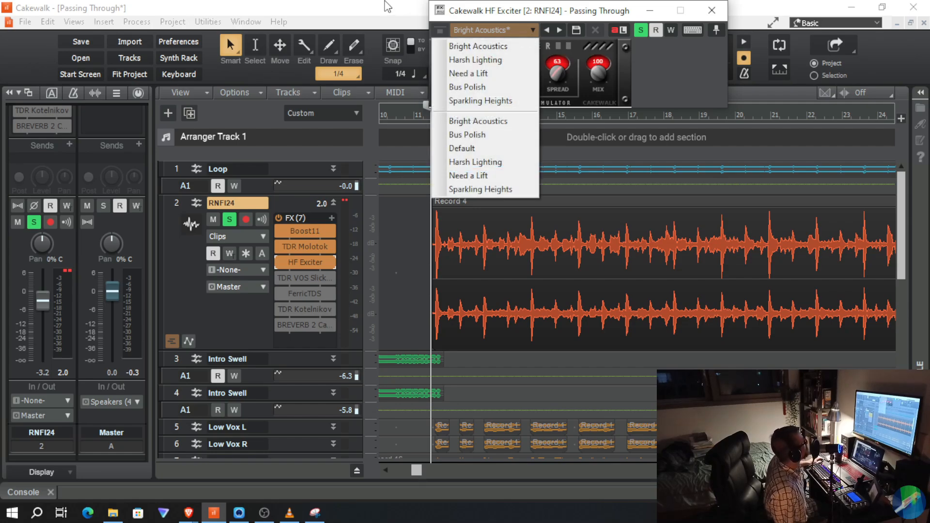
pyautogui.click(389, 8)
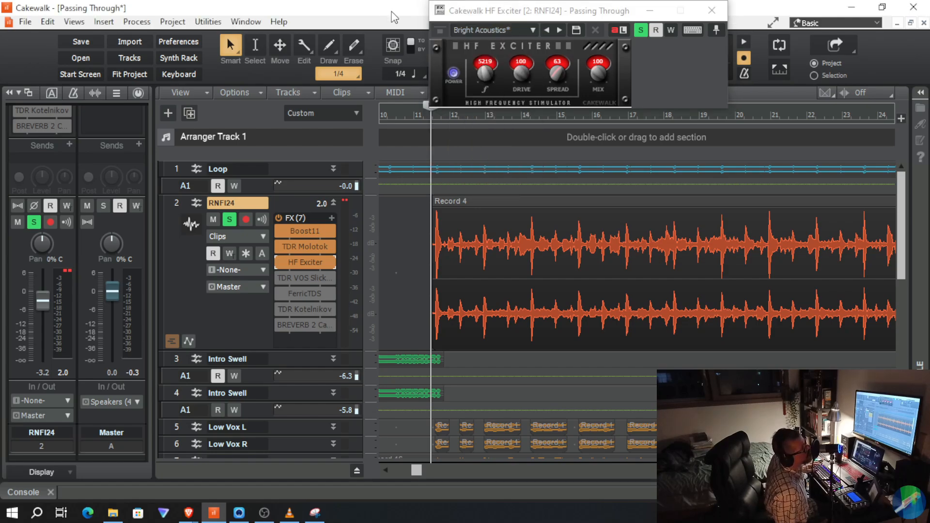
# Play RNFI24 and audition HF Exciter's Harsh Lighting, Need a Lift, Bus Polish and Sparkling Heights presets, finishing with Bright Acoustics and stopping playback
pyautogui.press('space')
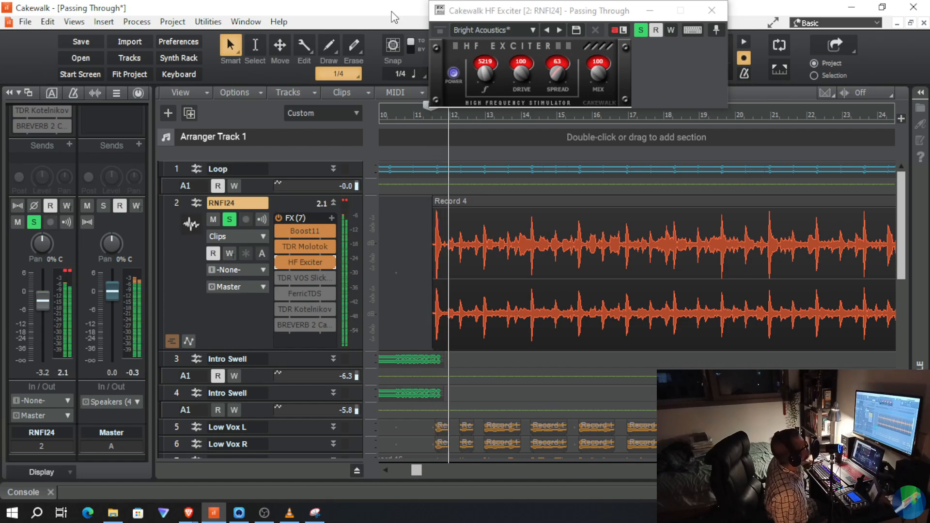
pyautogui.click(532, 25)
pyautogui.click(533, 30)
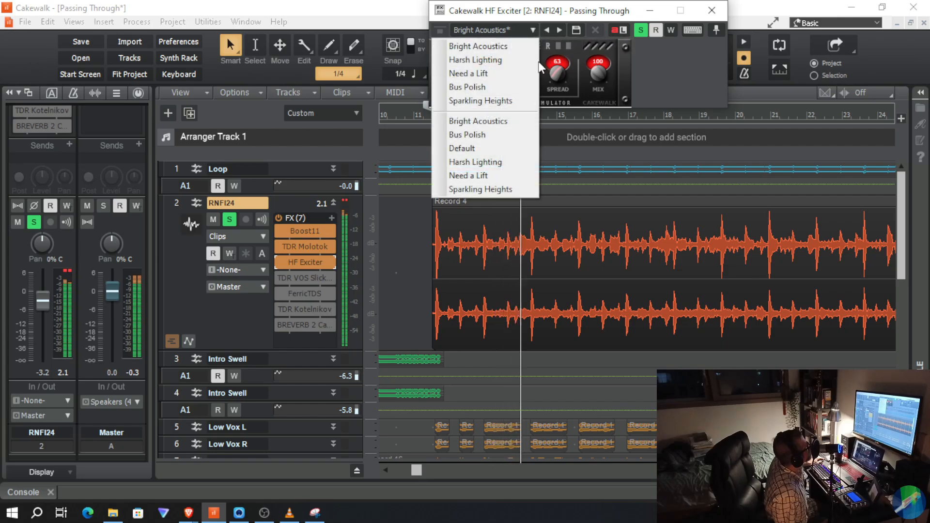
pyautogui.click(519, 60)
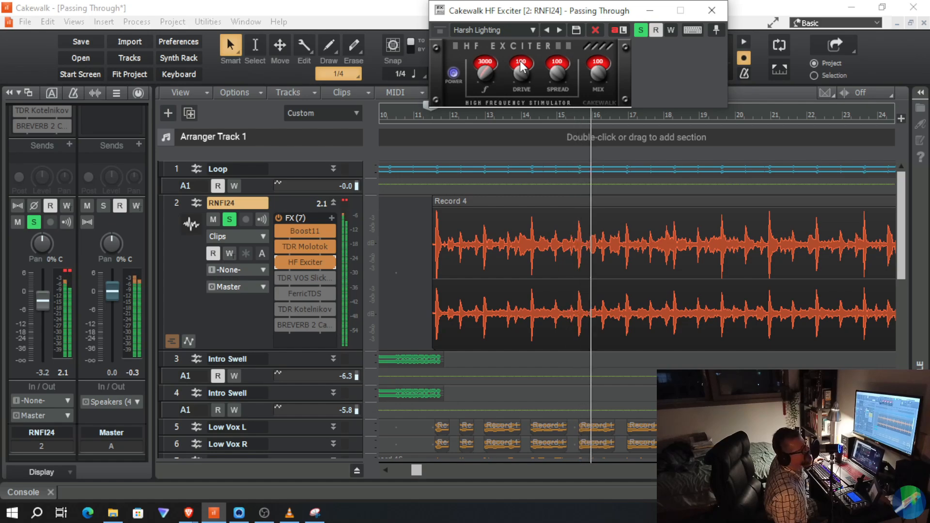
pyautogui.click(530, 34)
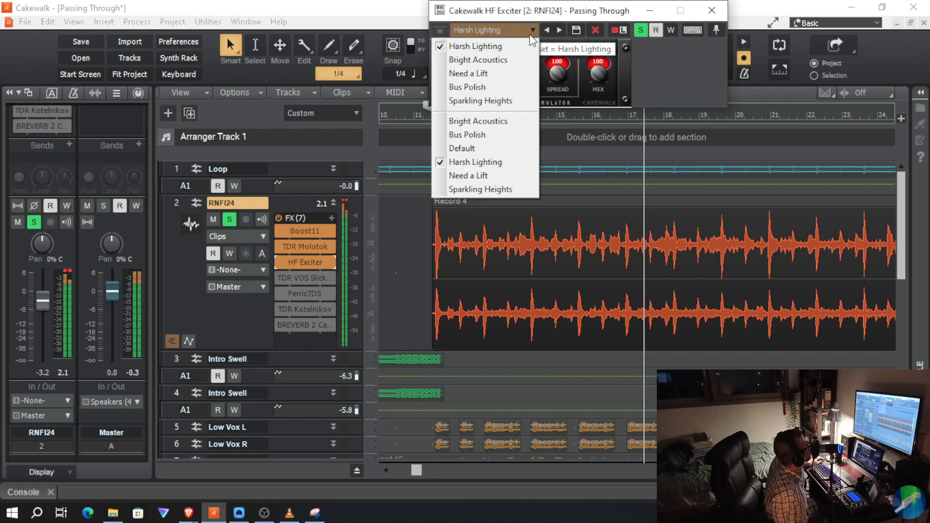
pyautogui.click(528, 74)
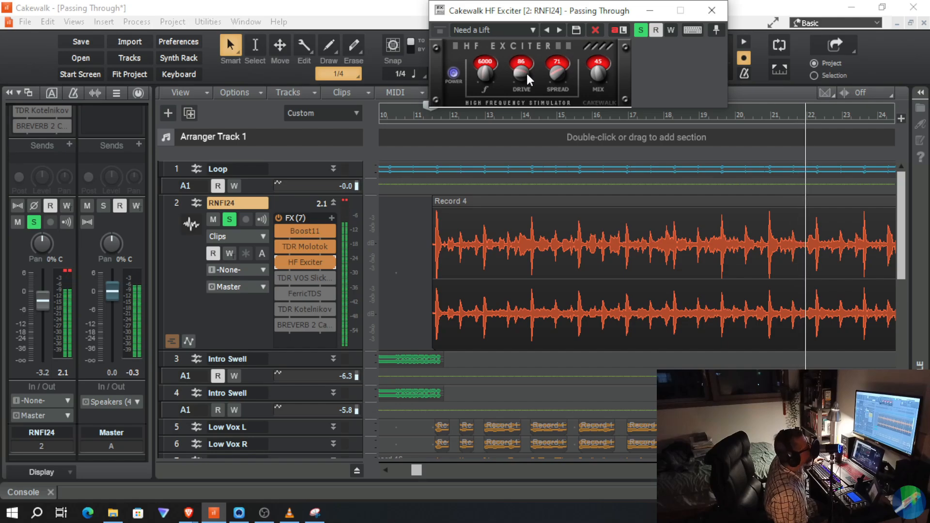
pyautogui.click(535, 30)
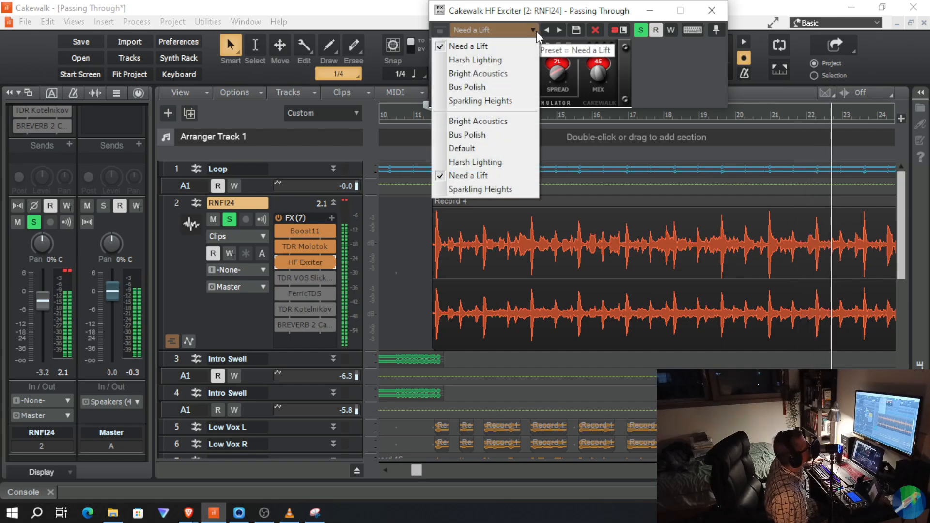
pyautogui.click(530, 88)
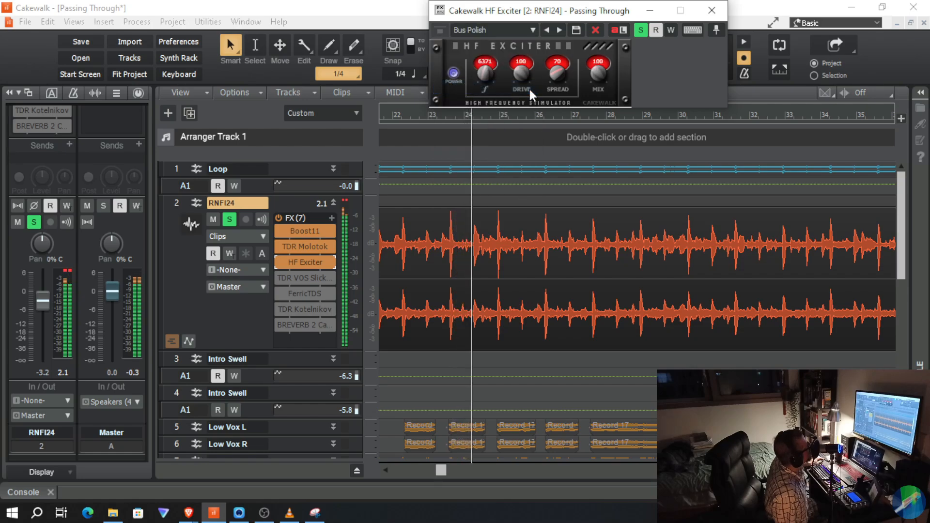
pyautogui.click(533, 30)
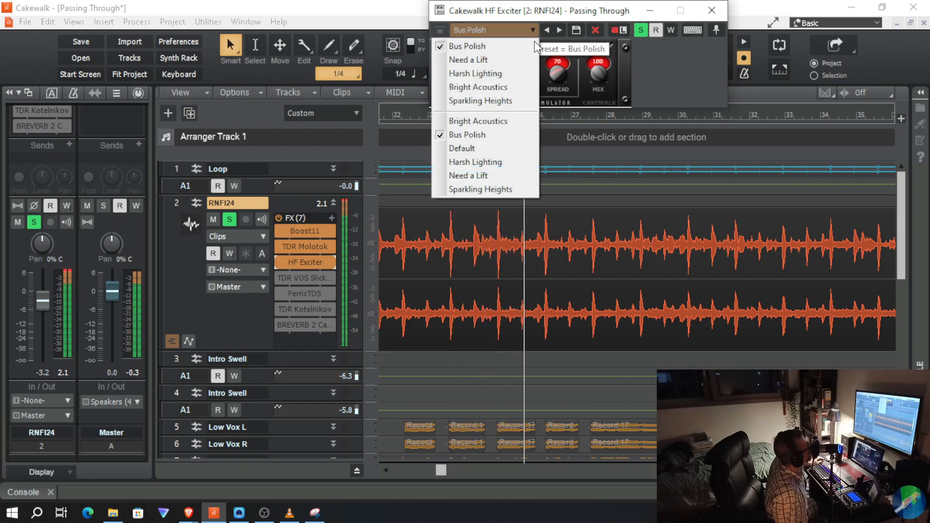
pyautogui.click(534, 102)
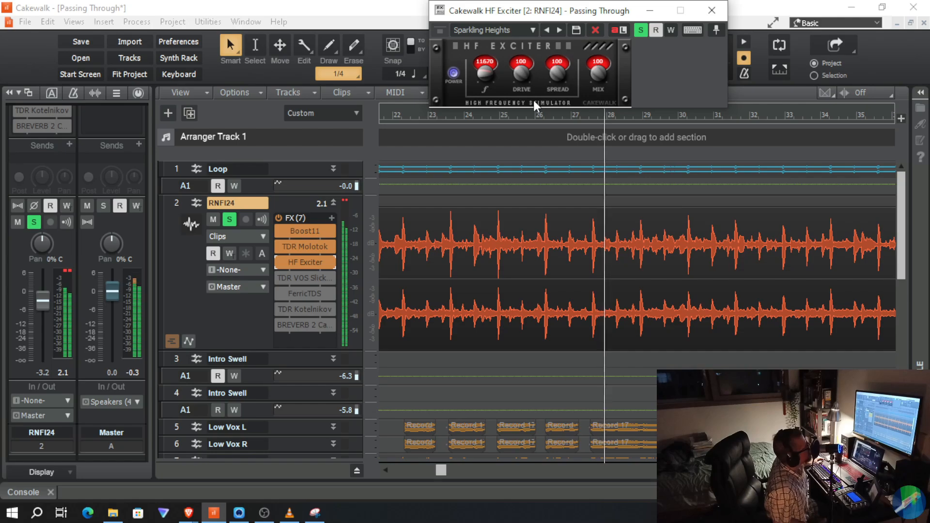
pyautogui.click(532, 31)
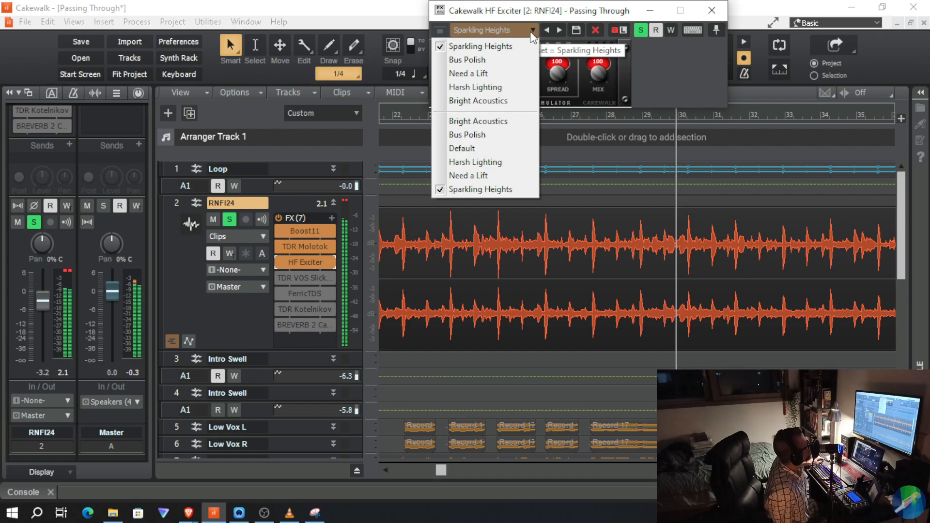
pyautogui.click(526, 106)
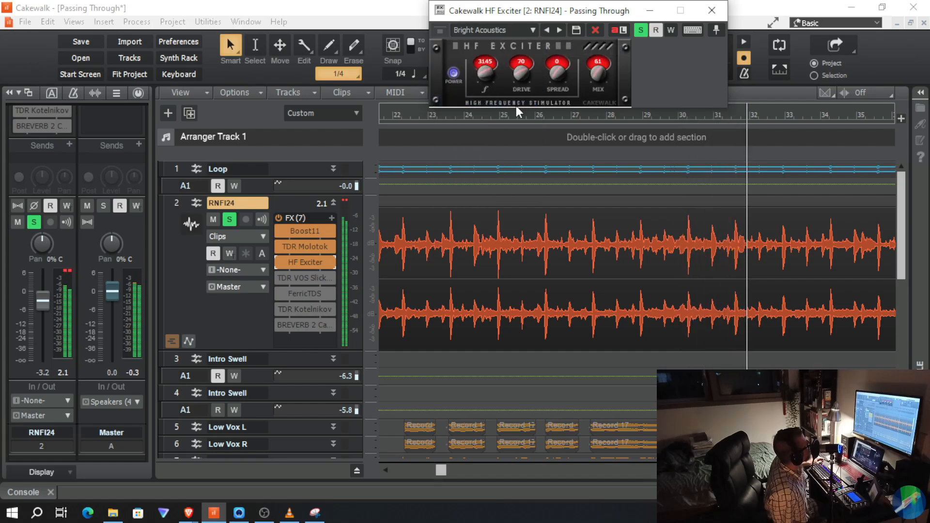
pyautogui.press('r')
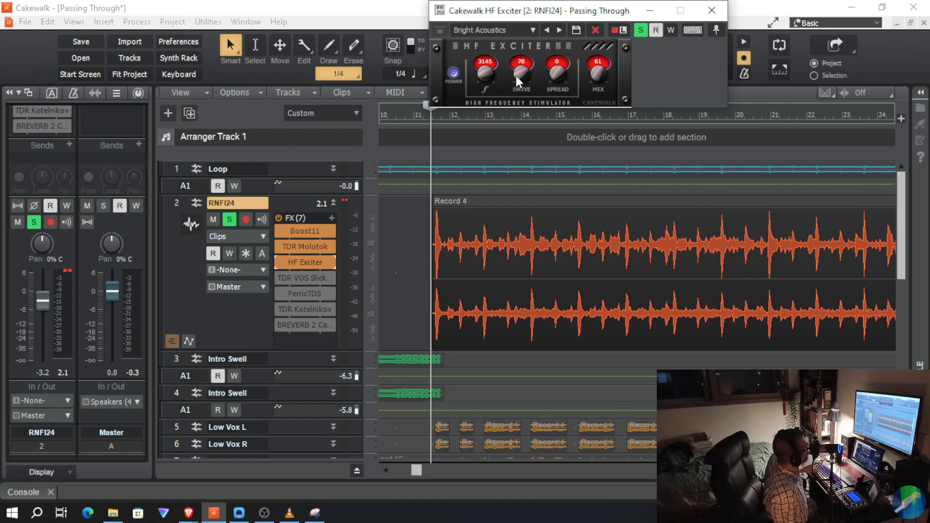
# Lower HF Exciter's drive to 0 while RNFI24 plays, reset the track's peak meter and keep the spread at 0
pyautogui.press('space')
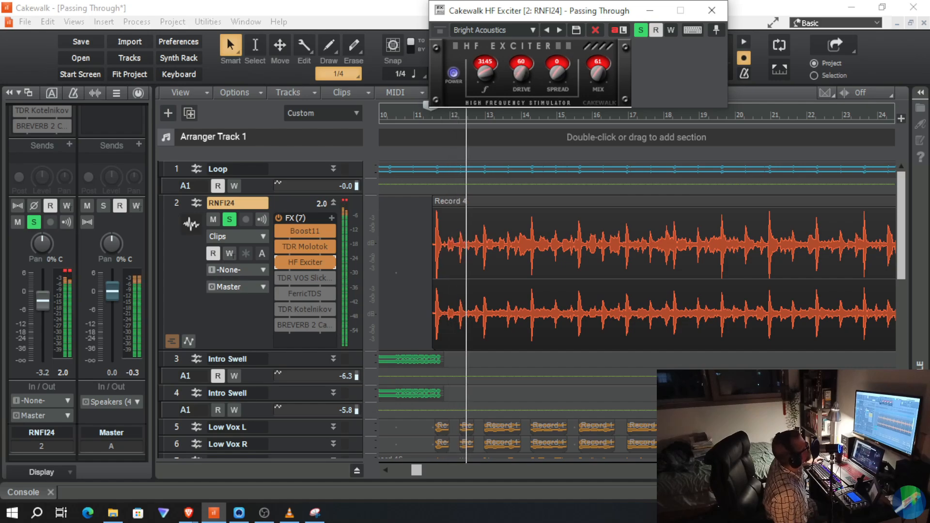
pyautogui.moveTo(516, 76); pyautogui.dragTo(505, 114)
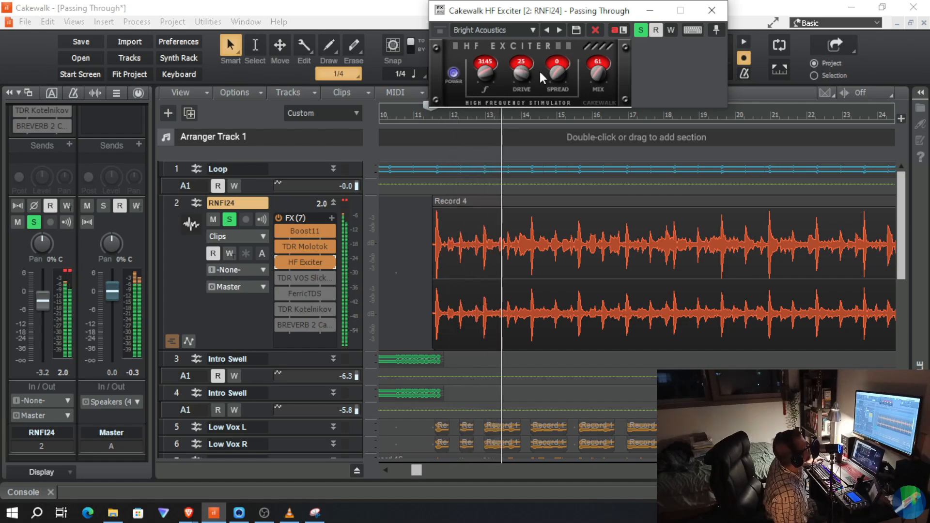
pyautogui.moveTo(520, 74); pyautogui.dragTo(518, 85)
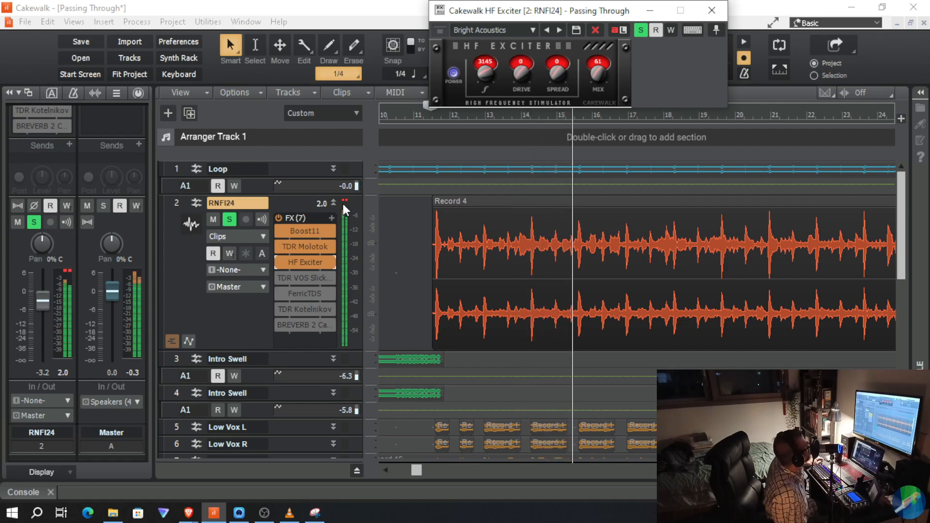
pyautogui.moveTo(343, 205); pyautogui.dragTo(344, 208)
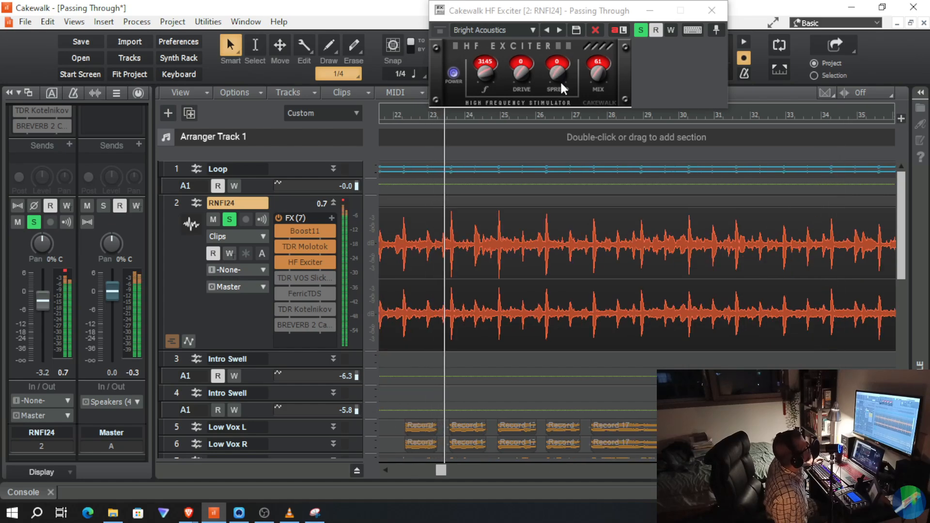
pyautogui.moveTo(556, 74)
pyautogui.mouseDown()
pyautogui.moveTo(556, 42)
pyautogui.moveTo(556, 109)
pyautogui.moveTo(557, 73)
pyautogui.mouseUp()
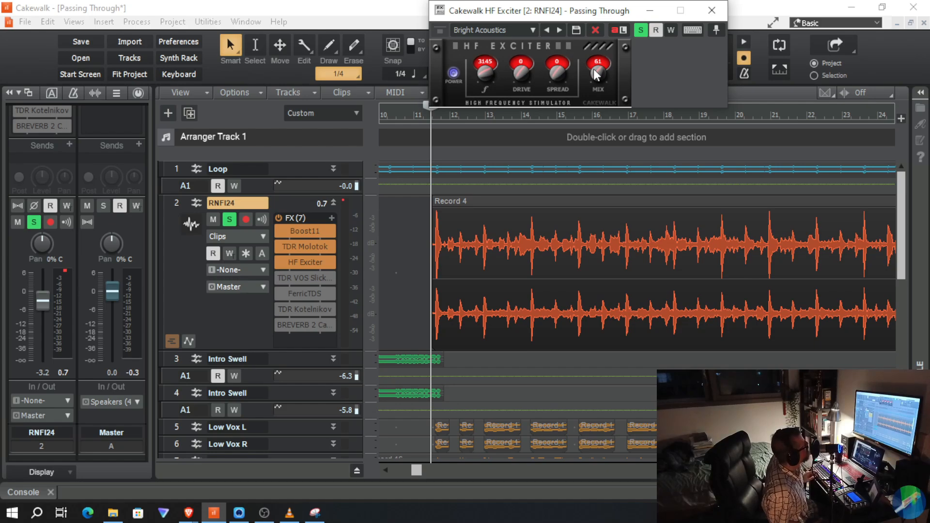
# Play RNFI24 with HF Exciter's mix at 0 and compare the effect bypassed and enabled, leaving it enabled
pyautogui.press('space')
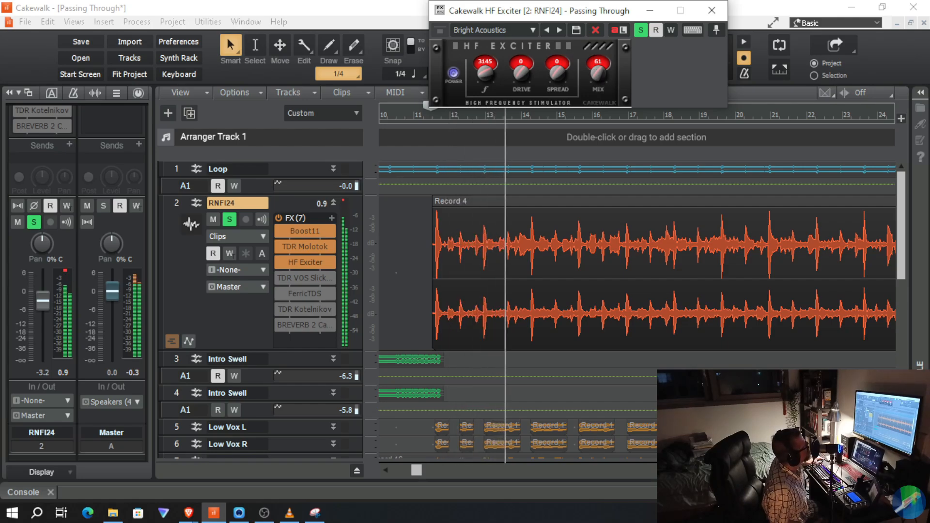
pyautogui.doubleClick(599, 73)
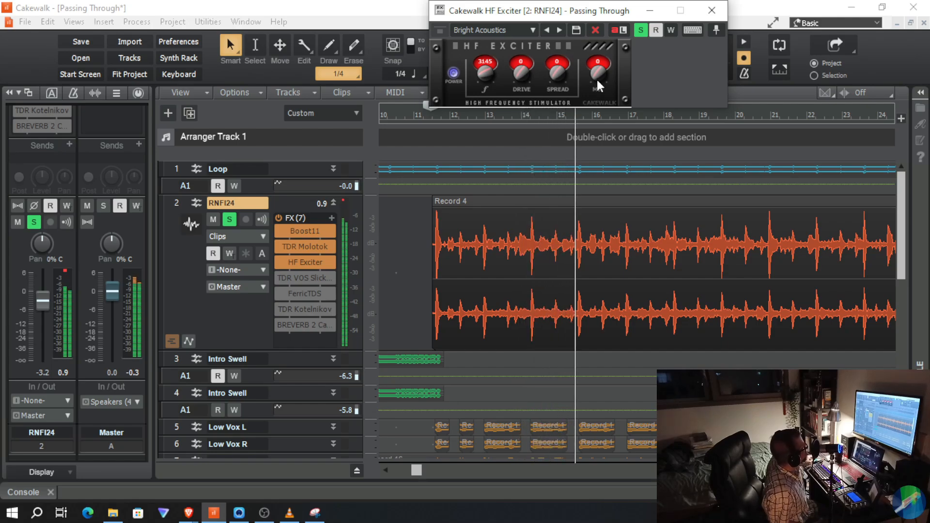
pyautogui.click(278, 265)
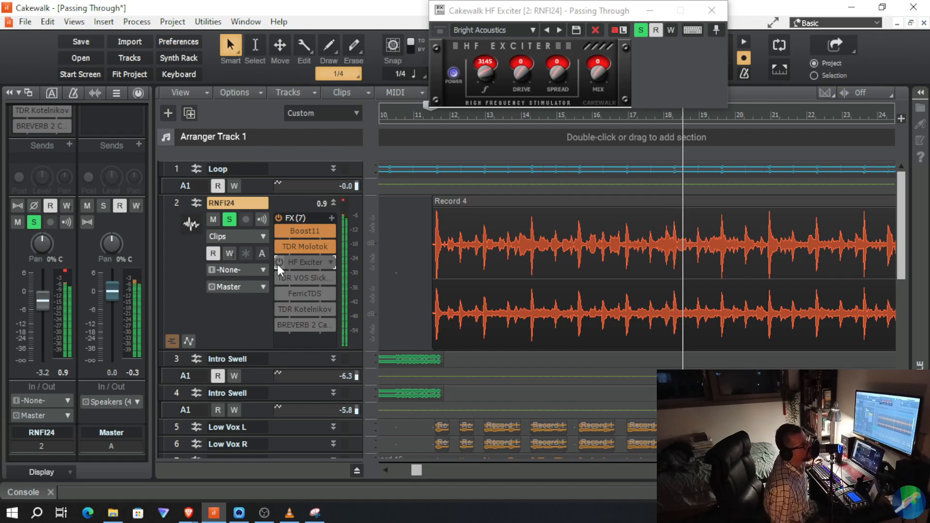
pyautogui.click(277, 265)
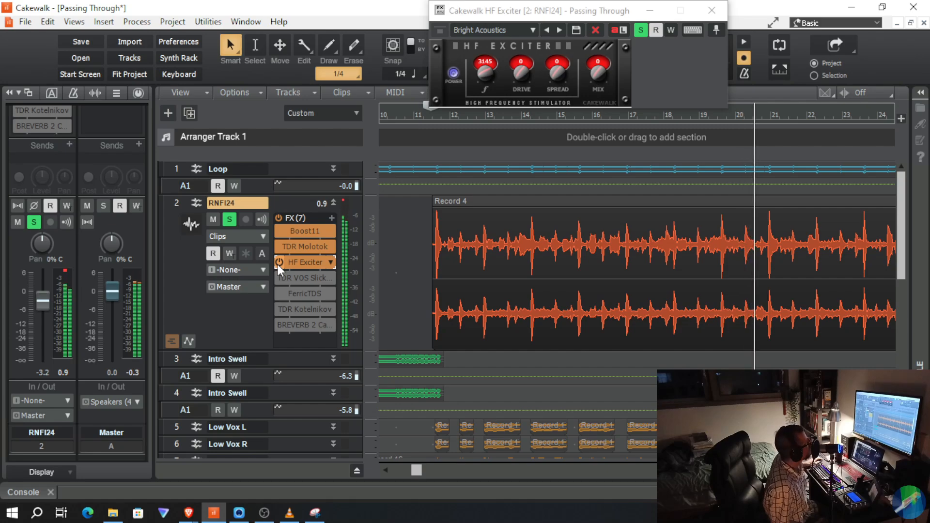
pyautogui.click(280, 262)
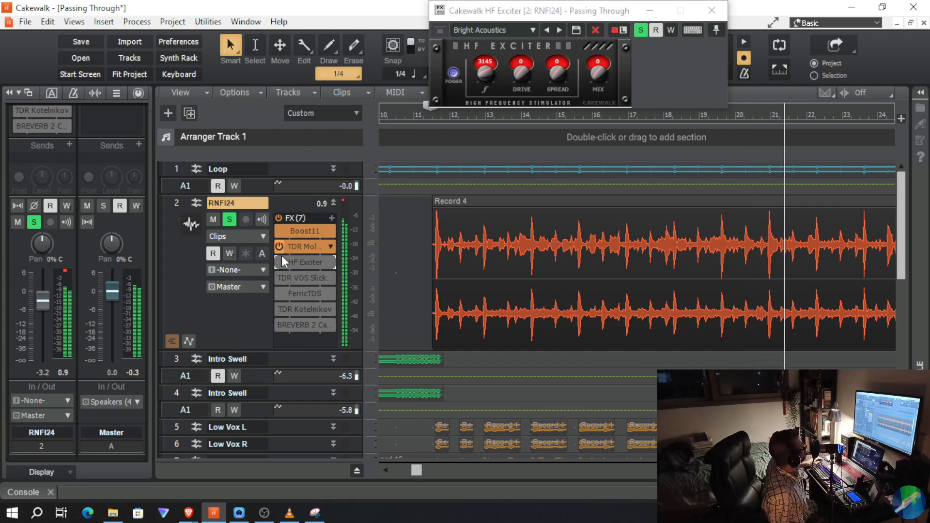
pyautogui.click(281, 262)
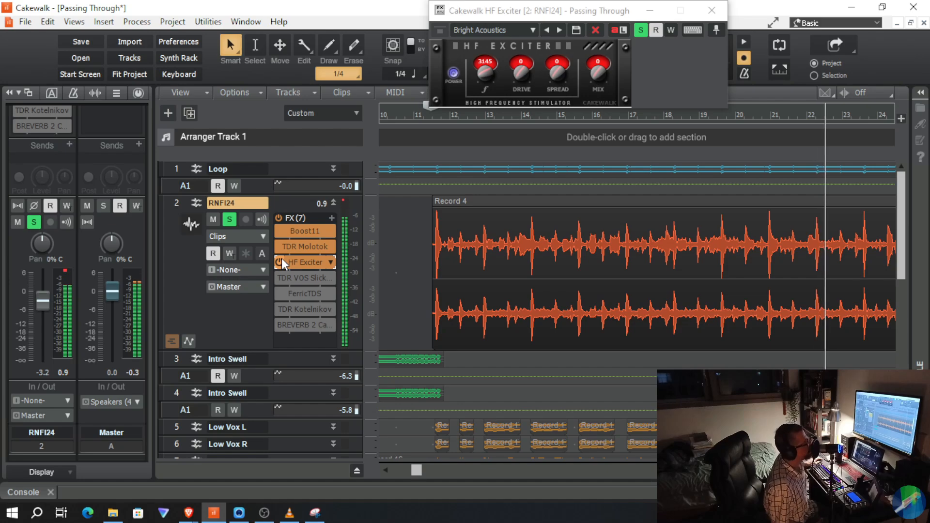
# Try HF Exciter's mix at 100, set it to 51, reset RNFI24's peak meter and stop playback
pyautogui.doubleClick(594, 74)
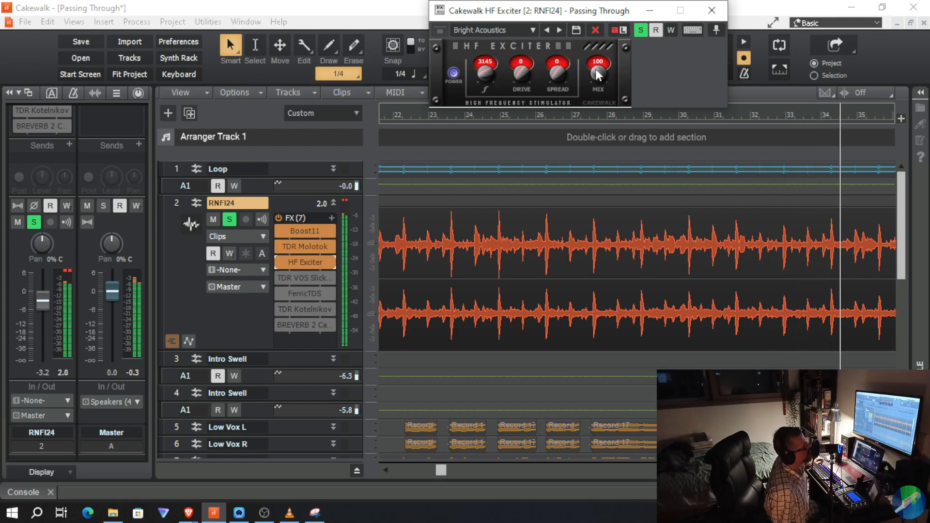
pyautogui.moveTo(597, 73); pyautogui.dragTo(597, 96)
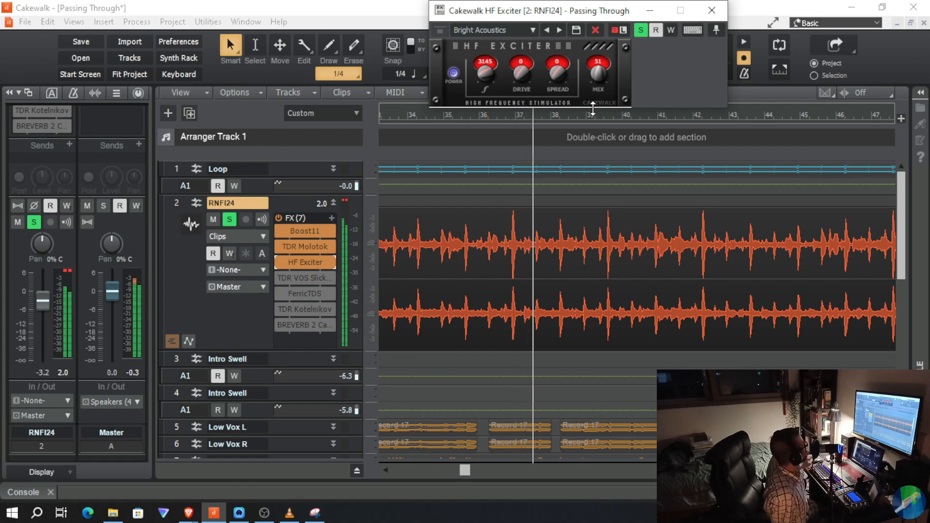
pyautogui.click(343, 200)
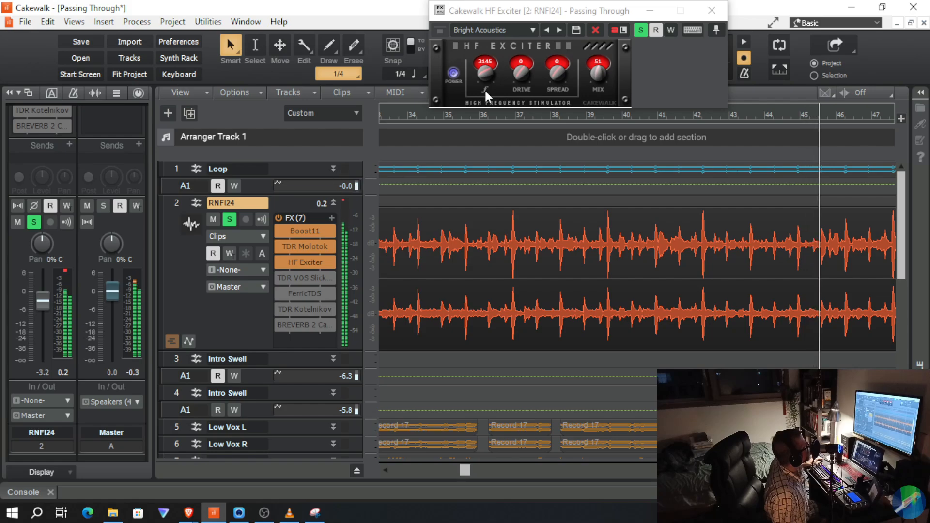
pyautogui.press('space')
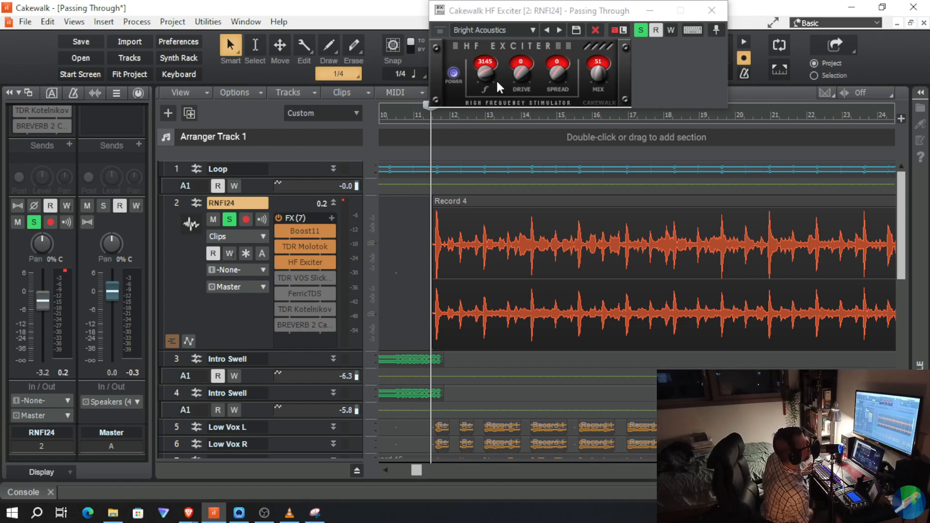
# Play RNFI24 again to check its level, stop playback and raise HF Exciter's drive to 31
pyautogui.press('space')
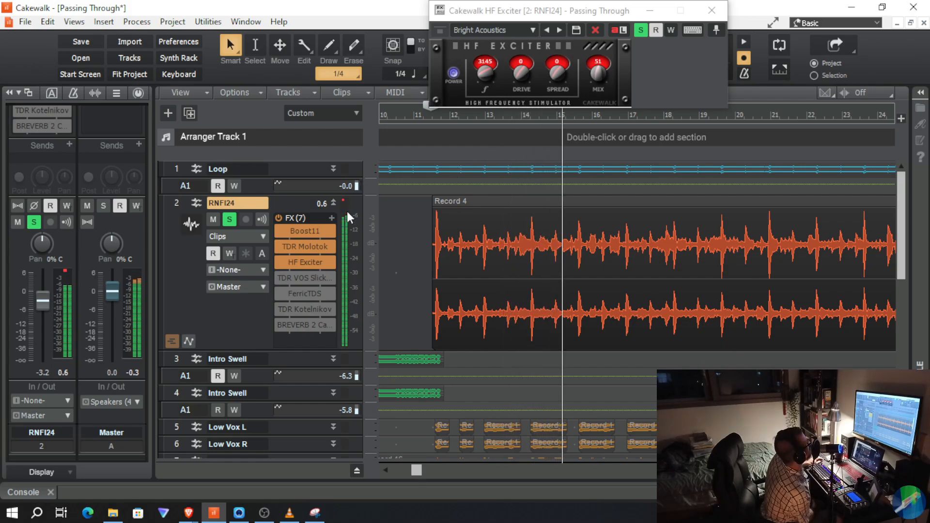
pyautogui.scroll(-5, 344, 199)
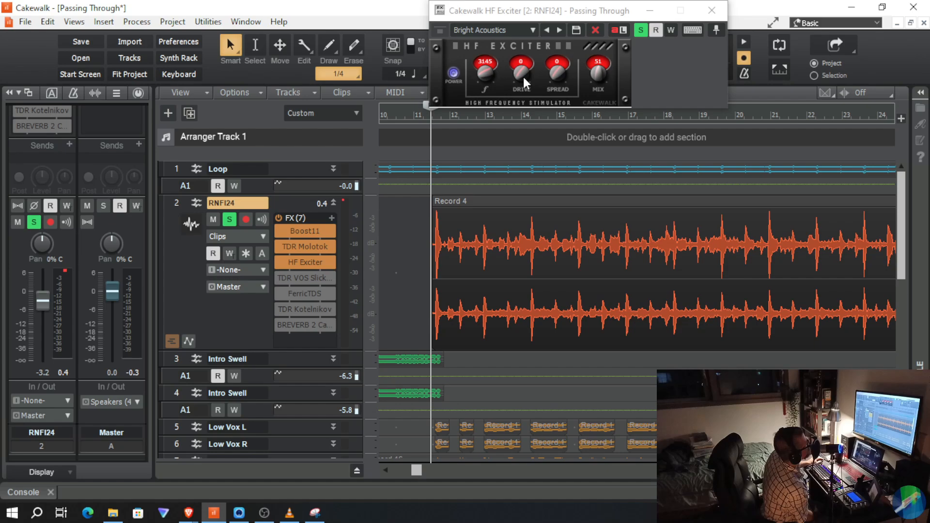
pyautogui.moveTo(522, 74); pyautogui.dragTo(522, 61)
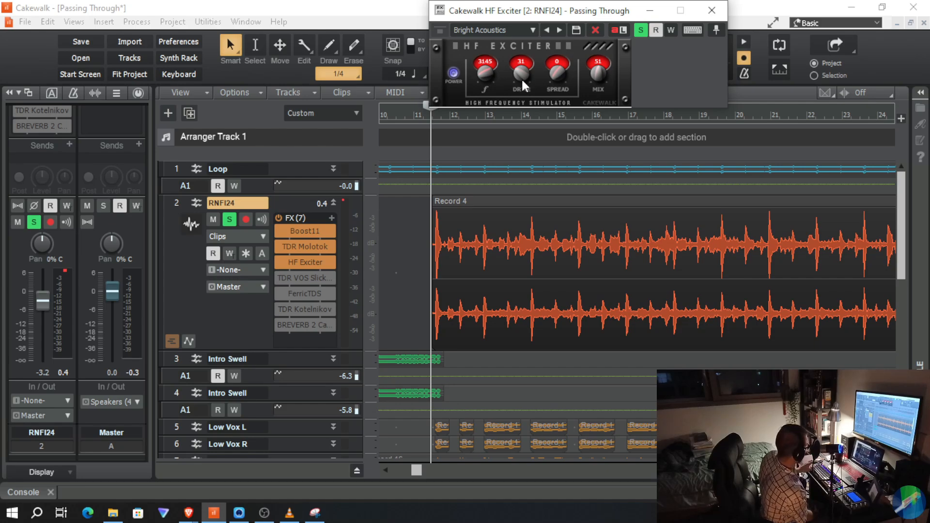
# Play RNFI24 and compare its peak level with HF Exciter bypassed, resetting the meter and enabling the effect again
pyautogui.press('space')
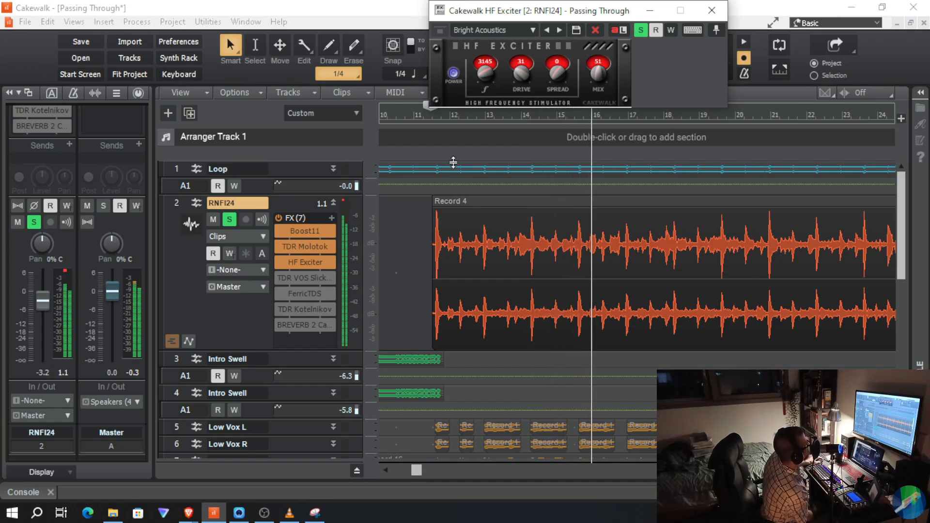
pyautogui.click(278, 262)
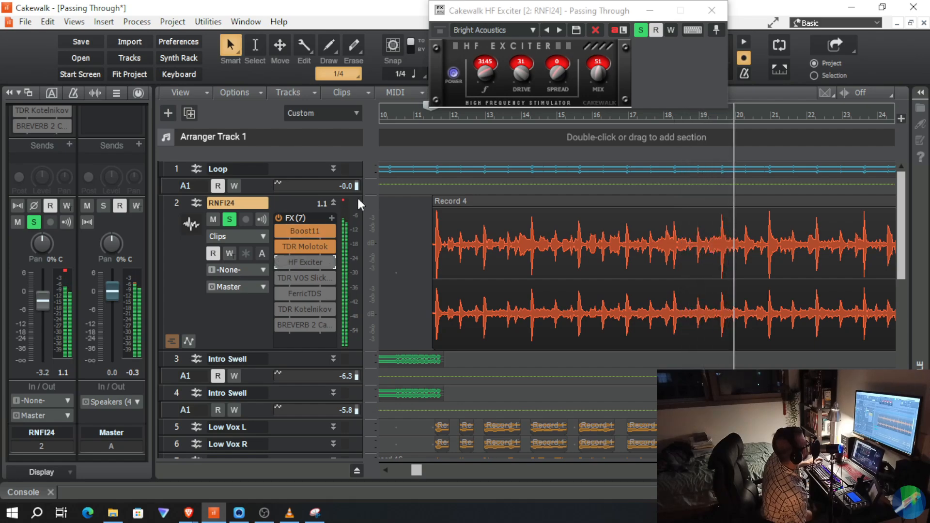
pyautogui.click(342, 201)
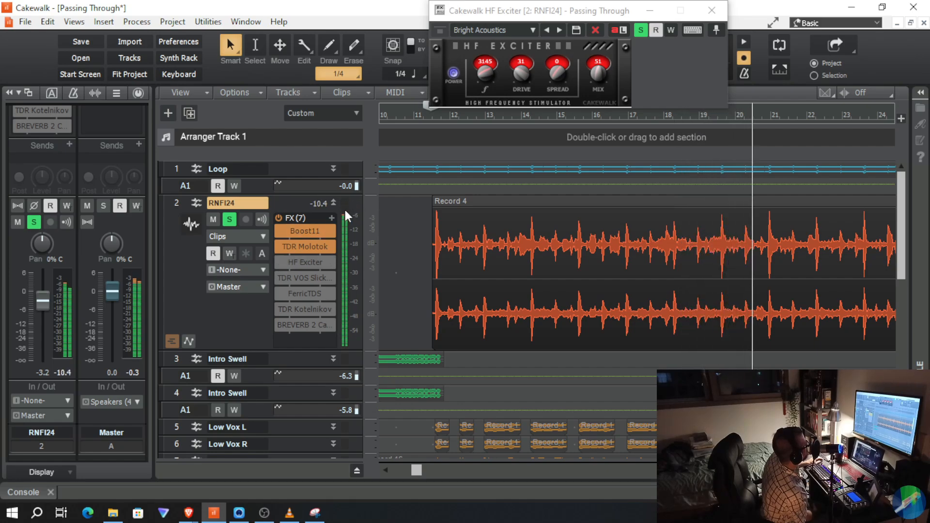
pyautogui.click(279, 262)
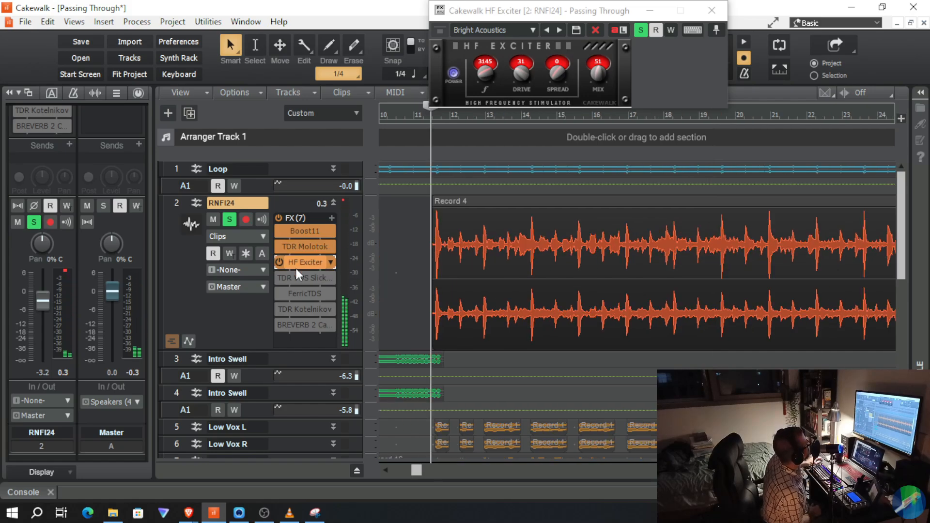
# Open RNFI24's TDR Molotok, play the track, reset its peak meter and lower the threshold to -17.9 dB
pyautogui.doubleClick(306, 246)
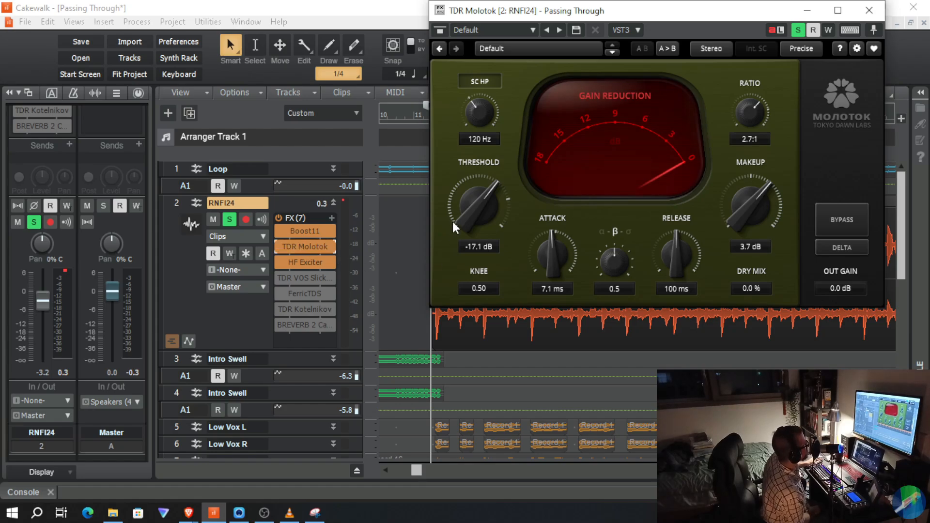
pyautogui.press('space')
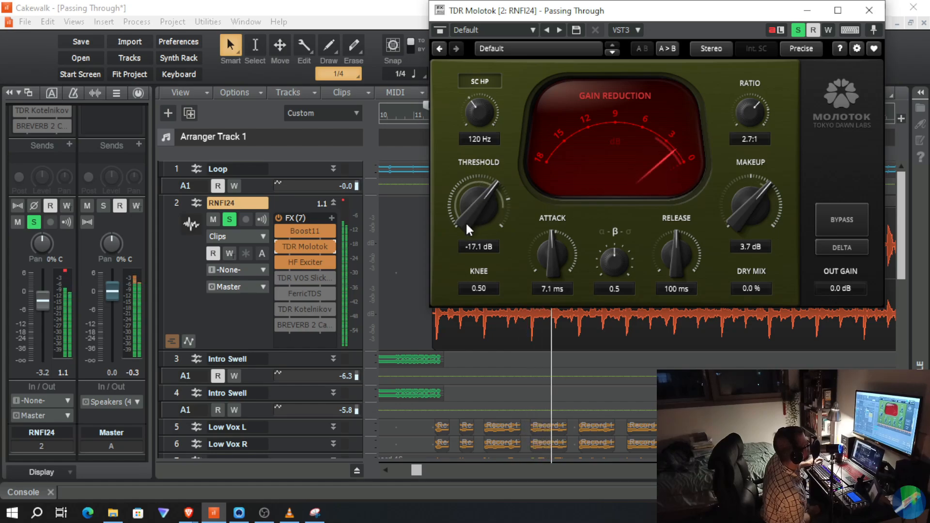
pyautogui.click(341, 199)
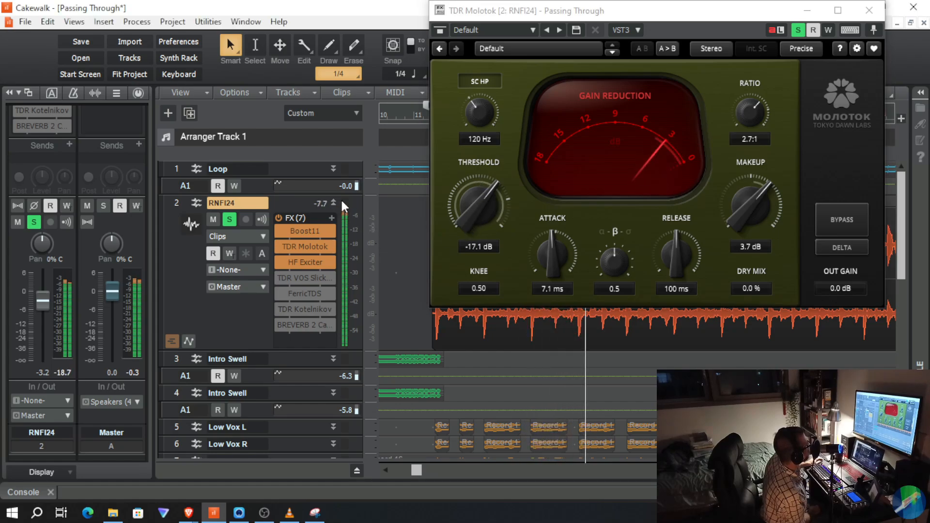
pyautogui.click(463, 214)
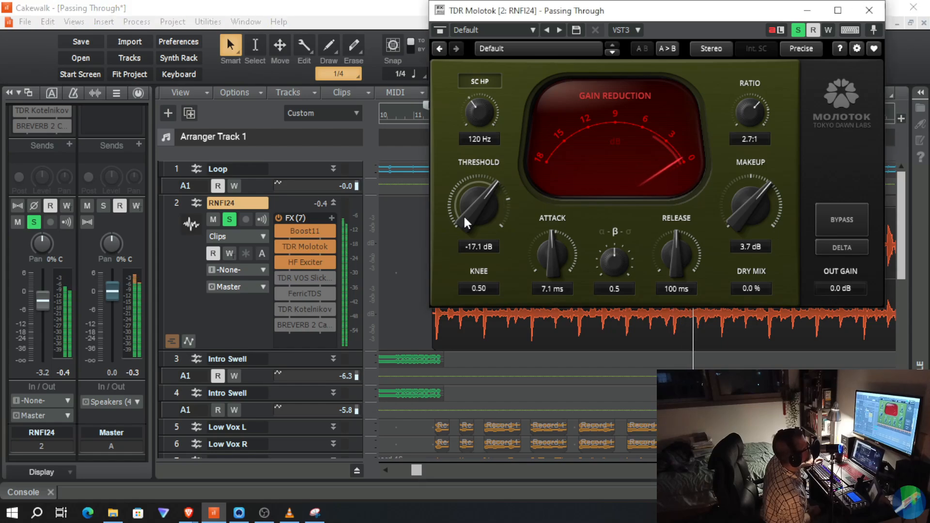
pyautogui.moveTo(463, 214); pyautogui.dragTo(463, 221)
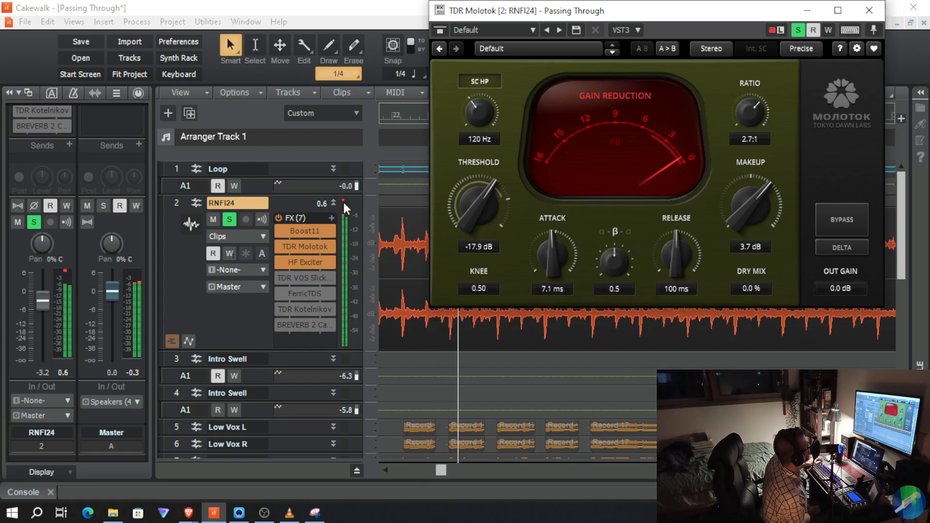
# Reset RNFI24's peak meter to recheck its level, stop playback and set Molotok's threshold to -19.1 dB
pyautogui.moveTo(343, 201); pyautogui.dragTo(391, 206)
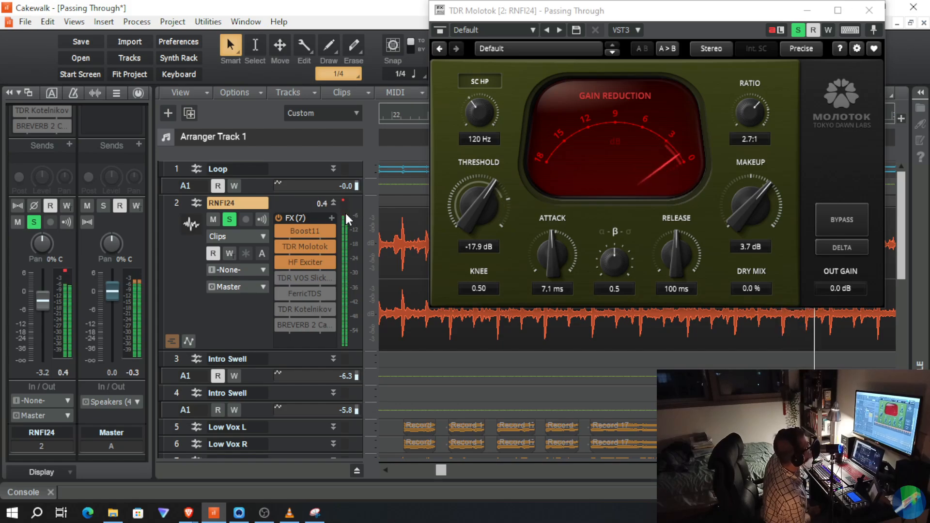
pyautogui.press('r')
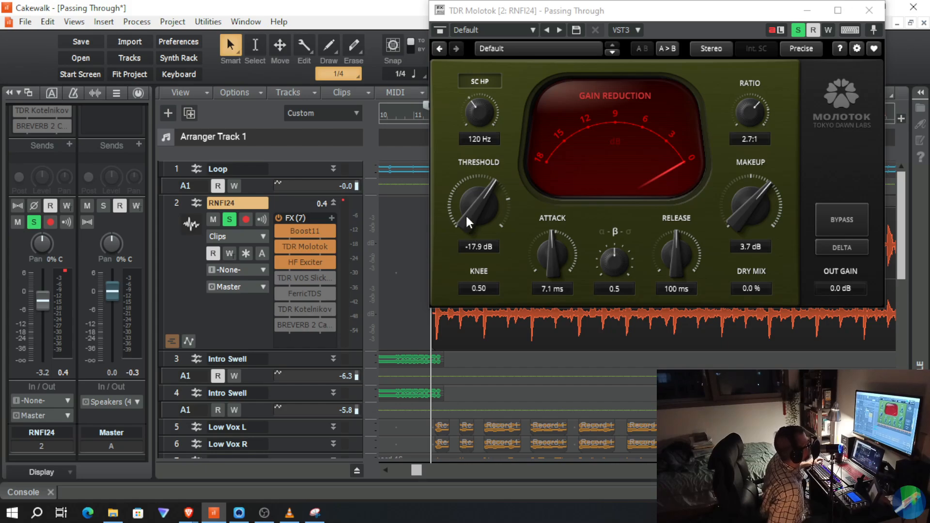
pyautogui.moveTo(466, 214); pyautogui.dragTo(465, 219)
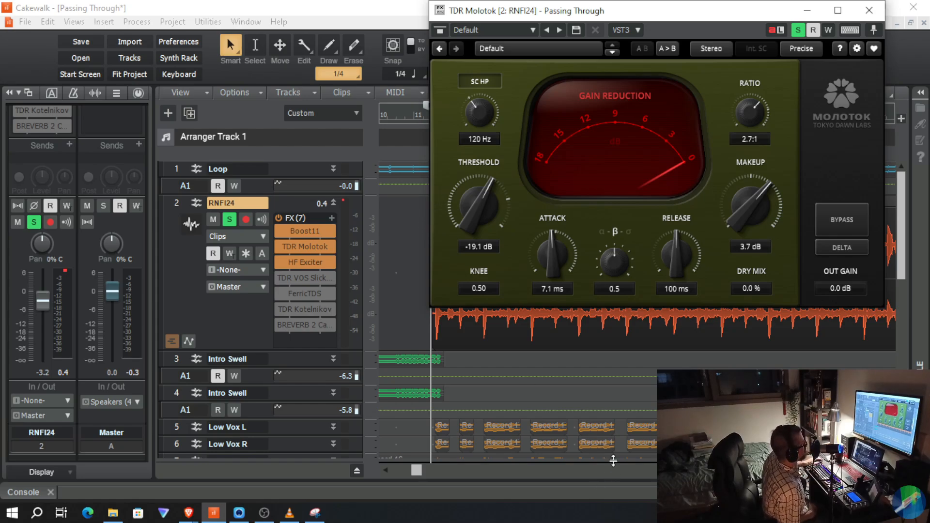
# Play RNFI24 from further along the clip, reduce Molotok's makeup gain to 2.7 dB and reset the peak meter
pyautogui.click(643, 329)
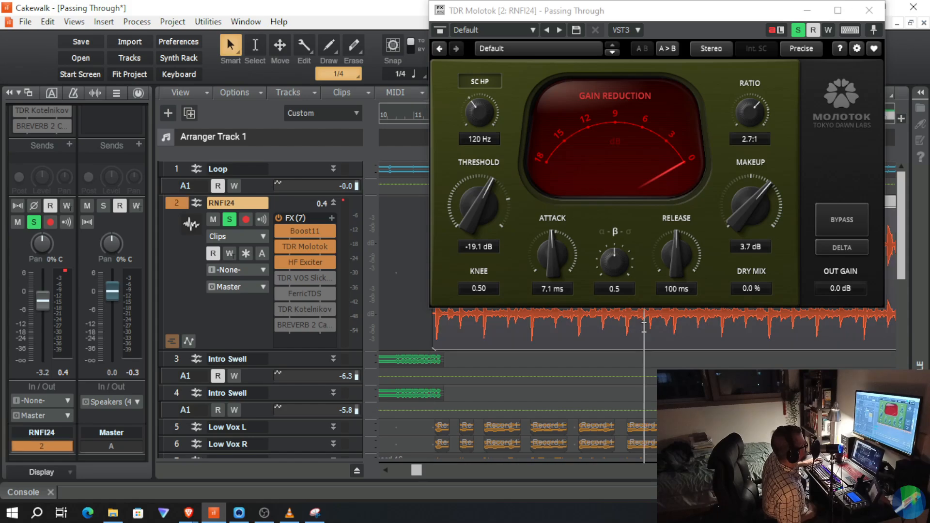
pyautogui.press('space')
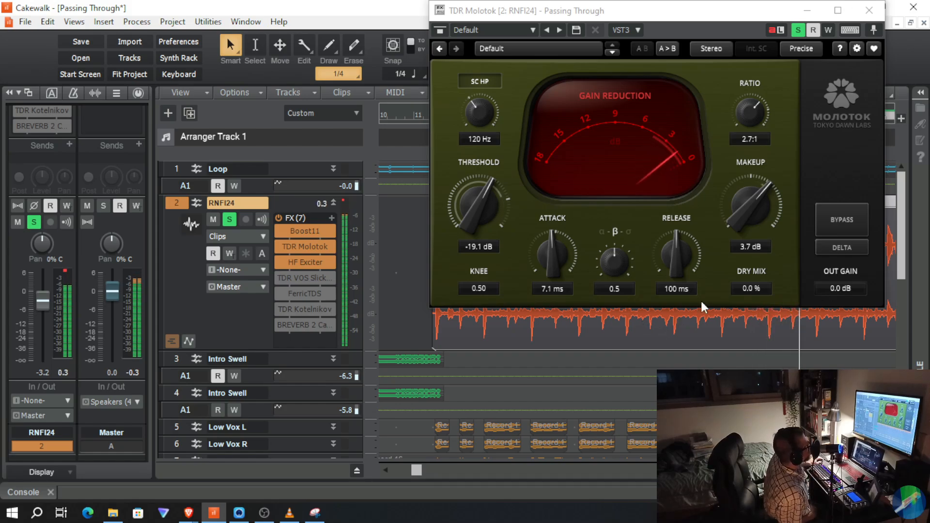
pyautogui.moveTo(736, 226); pyautogui.dragTo(737, 243)
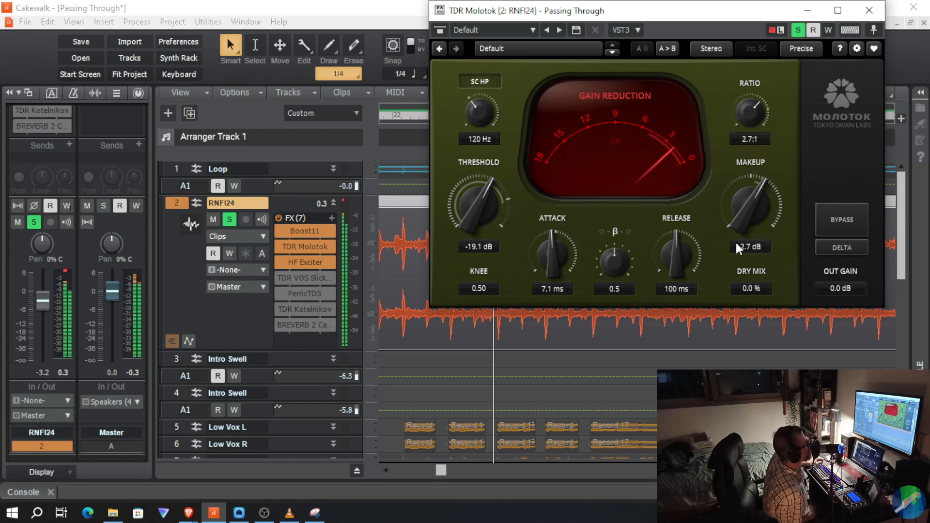
pyautogui.click(345, 201)
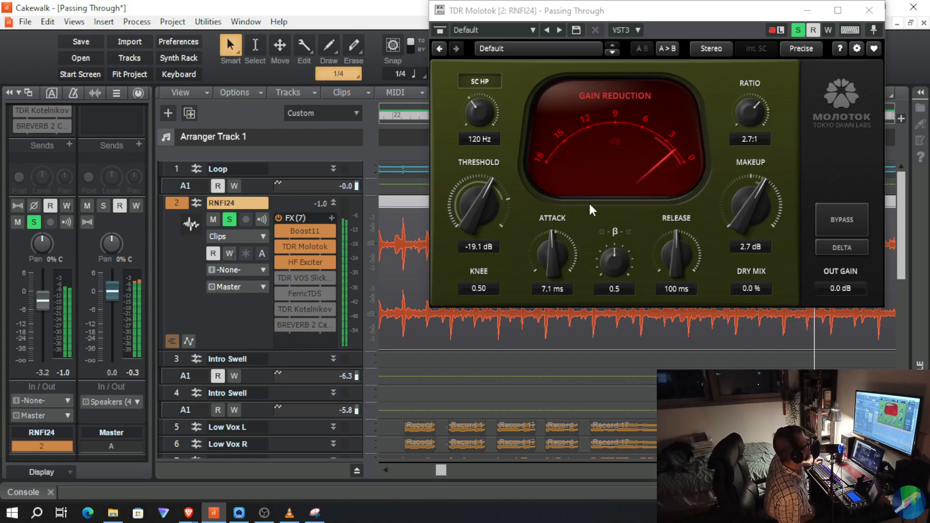
# Raise Molotok's makeup gain to 3.1 dB during playback, stop playback and close the effect
pyautogui.click(739, 214)
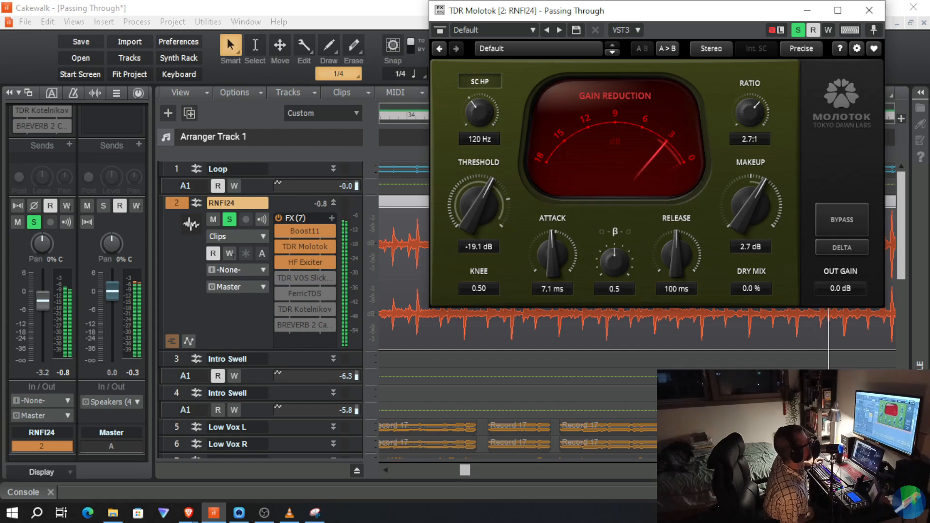
pyautogui.moveTo(739, 214); pyautogui.dragTo(739, 211)
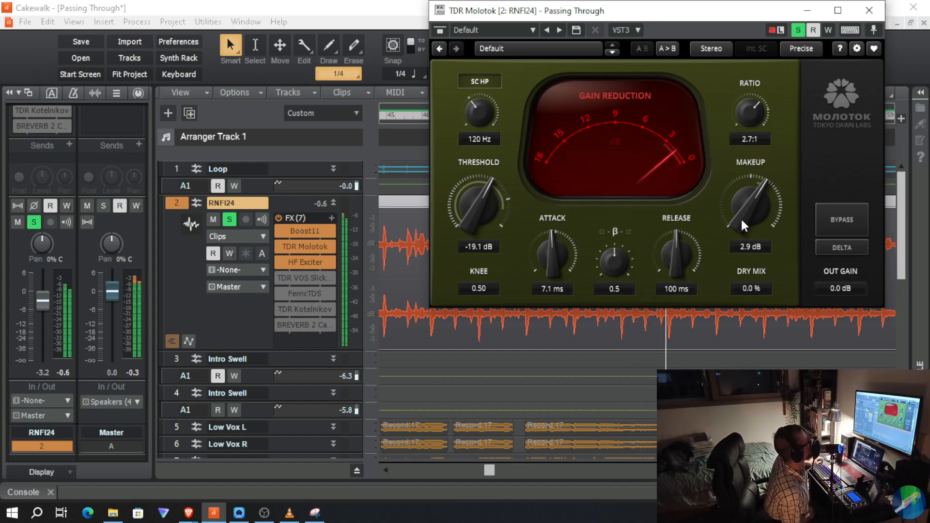
pyautogui.moveTo(739, 217); pyautogui.dragTo(739, 216)
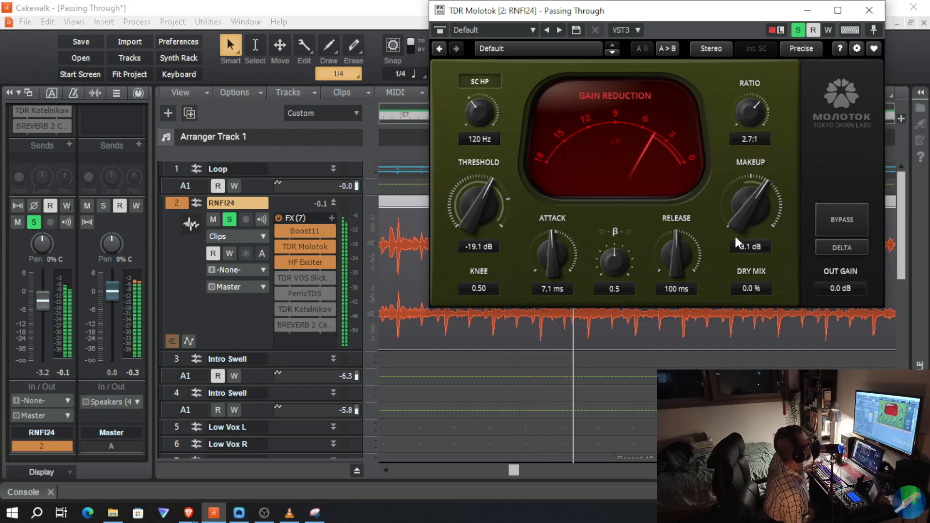
pyautogui.press('space')
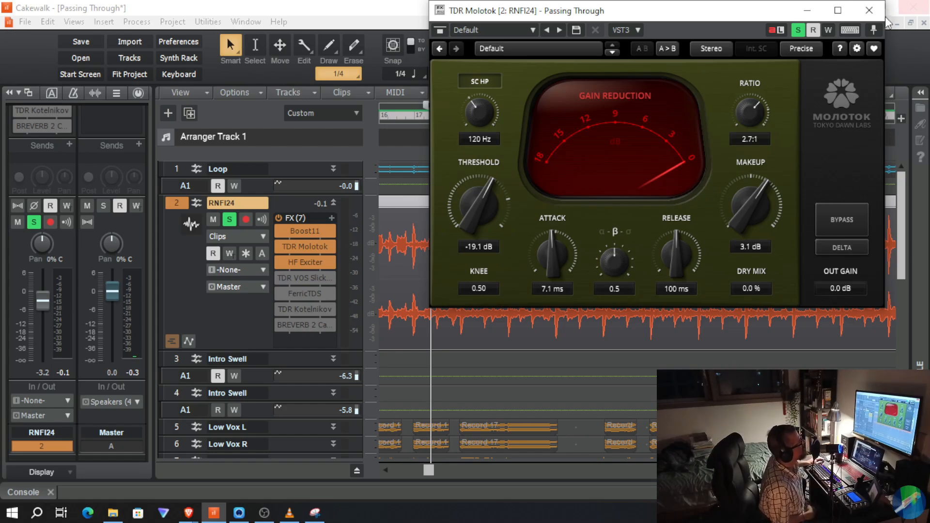
pyautogui.click(870, 10)
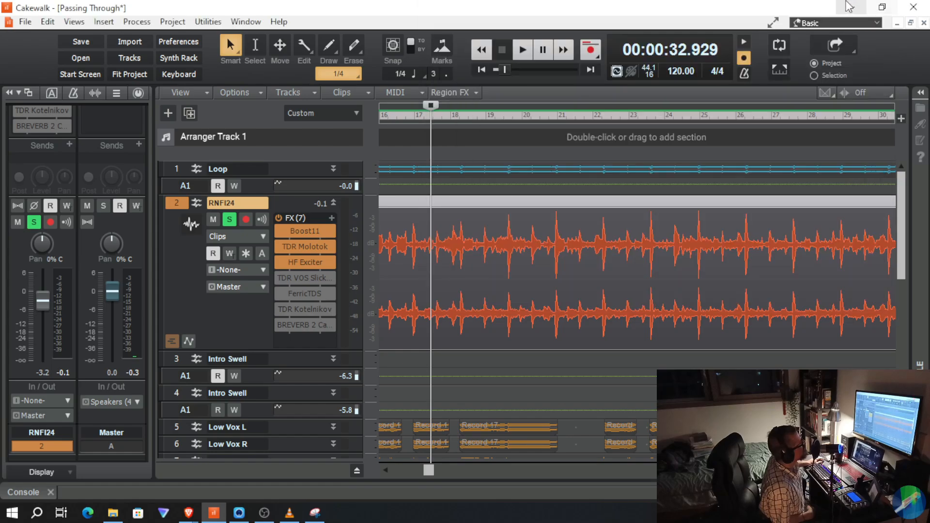
# Open RNFI24's TDR VOS SlickEQ and step through its EQ models, ending on American
pyautogui.doubleClick(303, 280)
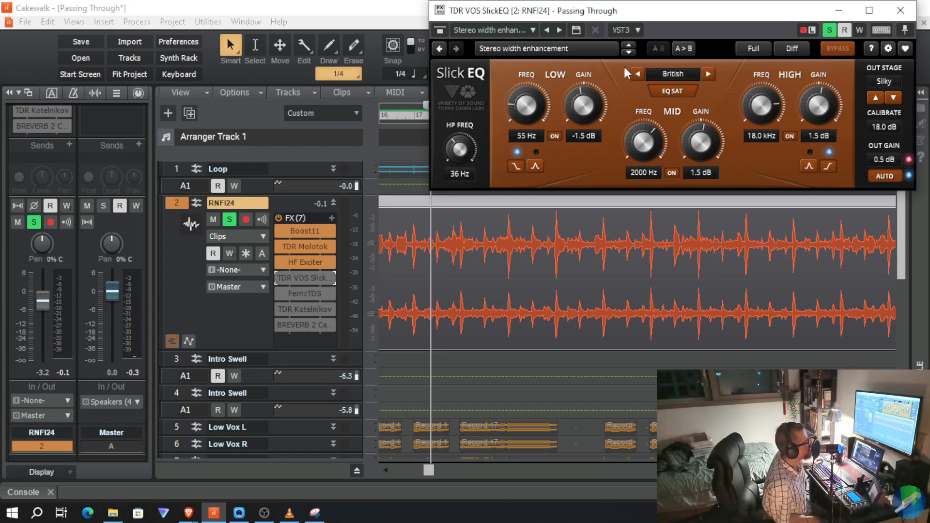
pyautogui.click(709, 74)
pyautogui.click(709, 74)
pyautogui.click(709, 74)
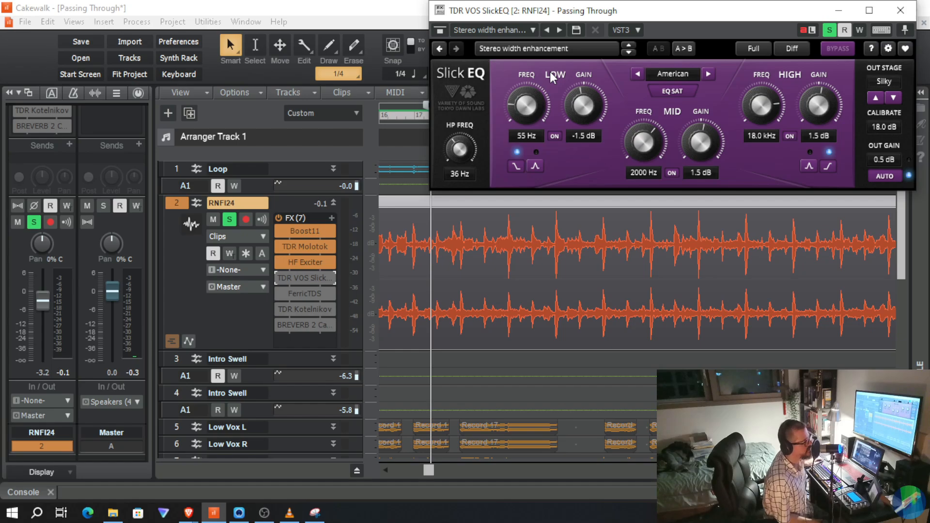
# Play RNFI24 with SlickEQ's British model and compare the effect enabled and bypassed, leaving it enabled
pyautogui.press('space')
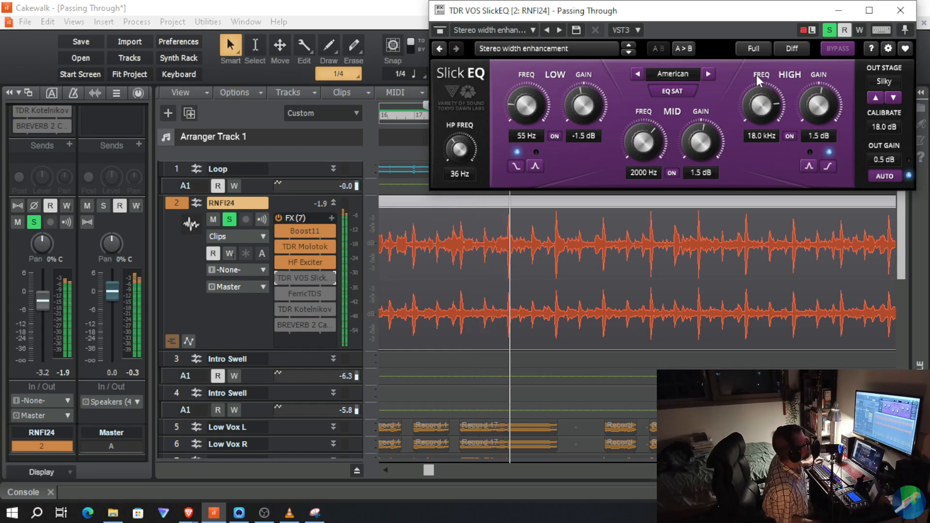
pyautogui.click(707, 75)
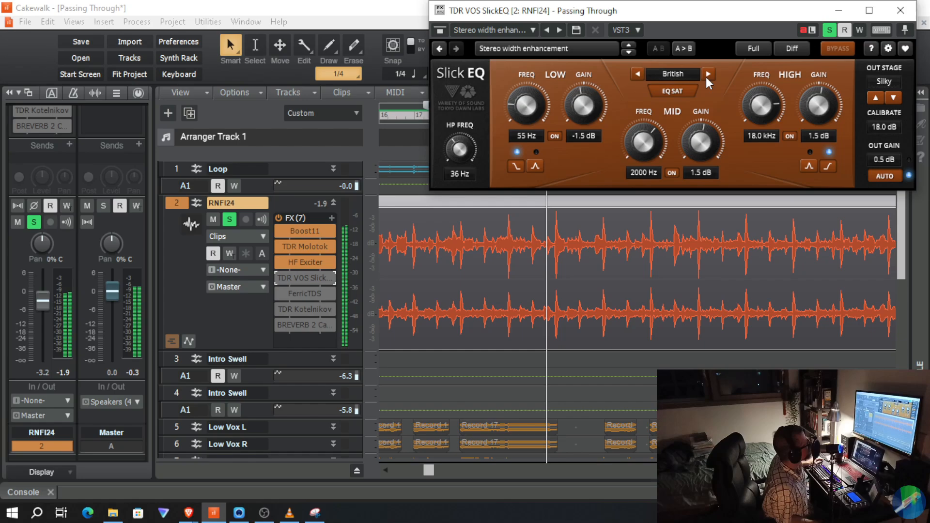
pyautogui.click(280, 275)
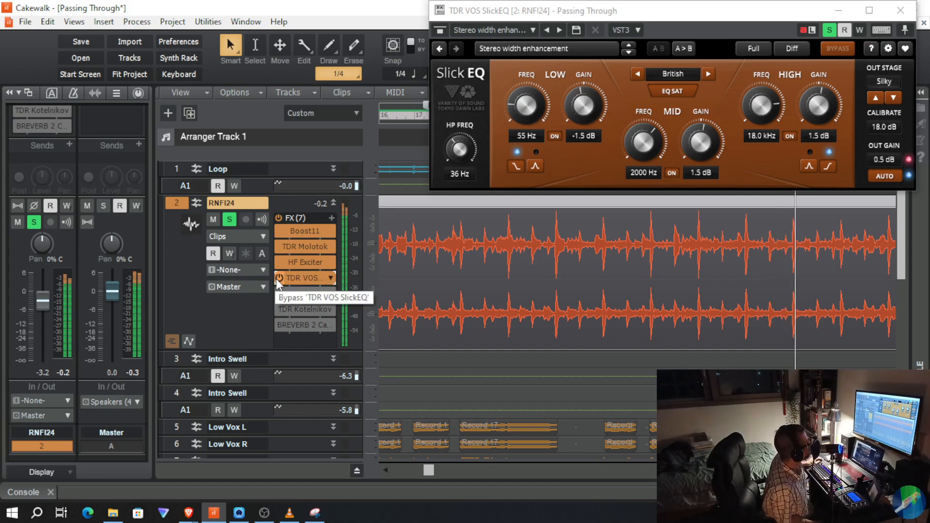
pyautogui.click(277, 278)
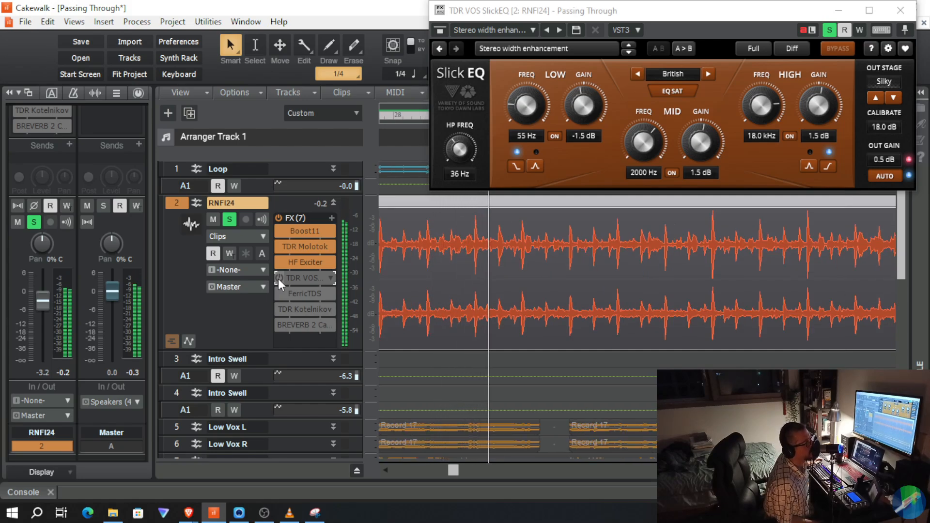
pyautogui.click(278, 278)
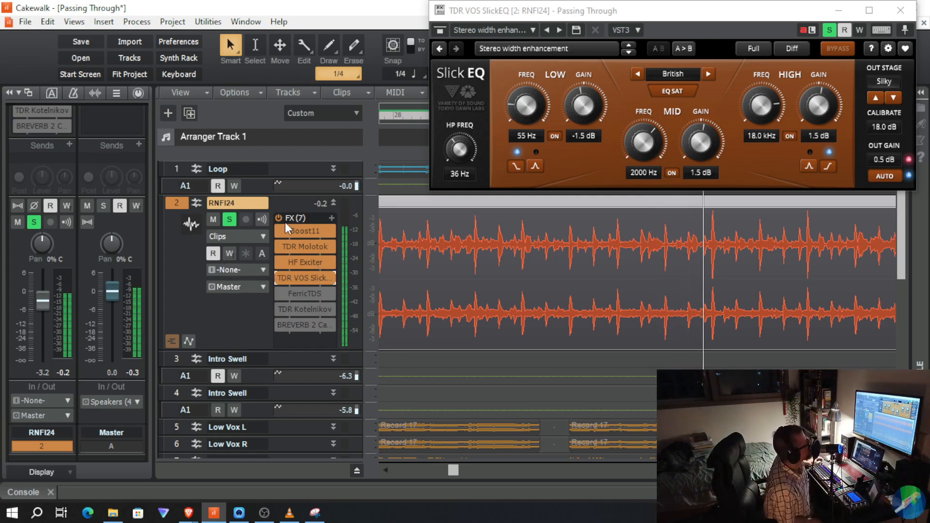
# Compare SlickEQ's American and British models on RNFI24, return to American, replay it briefly and stop playback
pyautogui.click(638, 73)
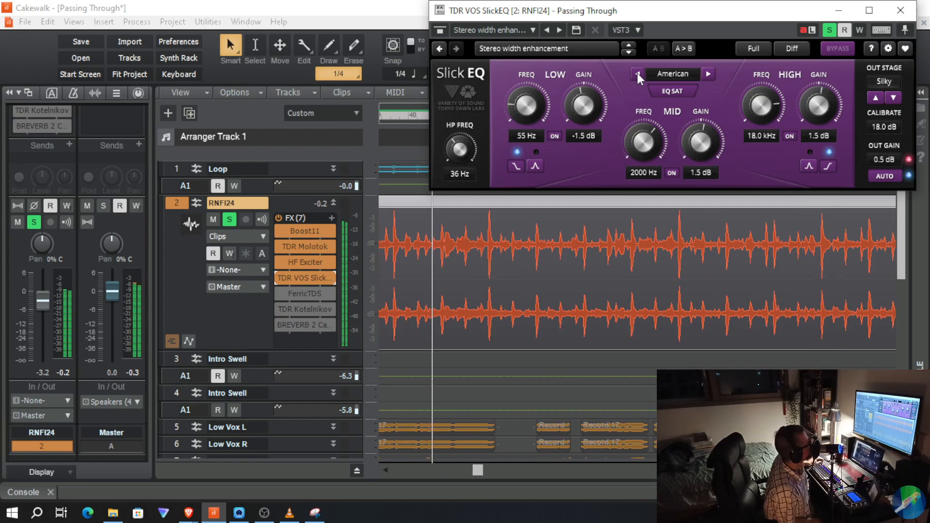
pyautogui.click(711, 73)
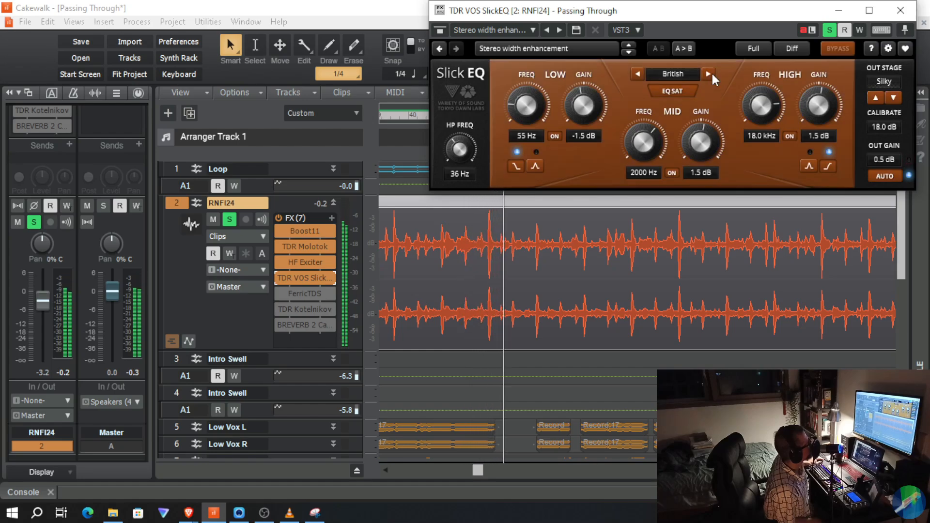
pyautogui.click(636, 75)
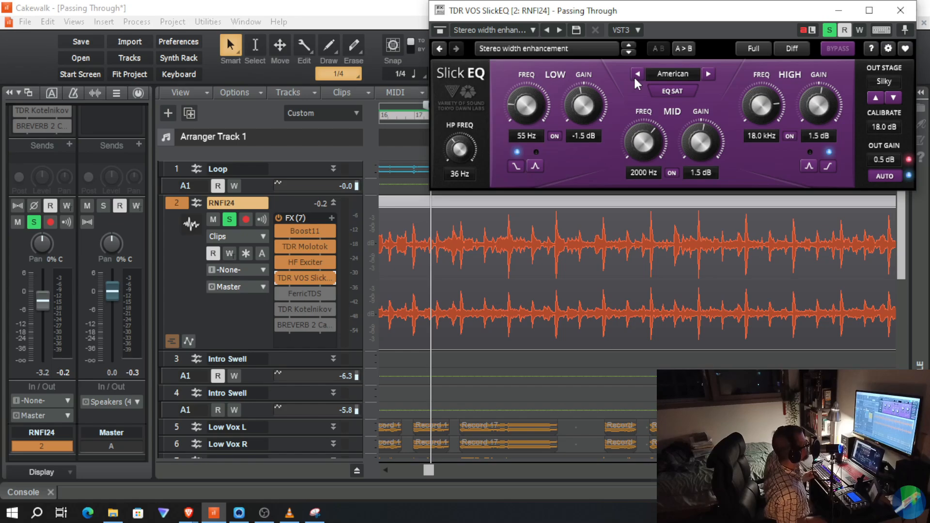
pyautogui.press('space')
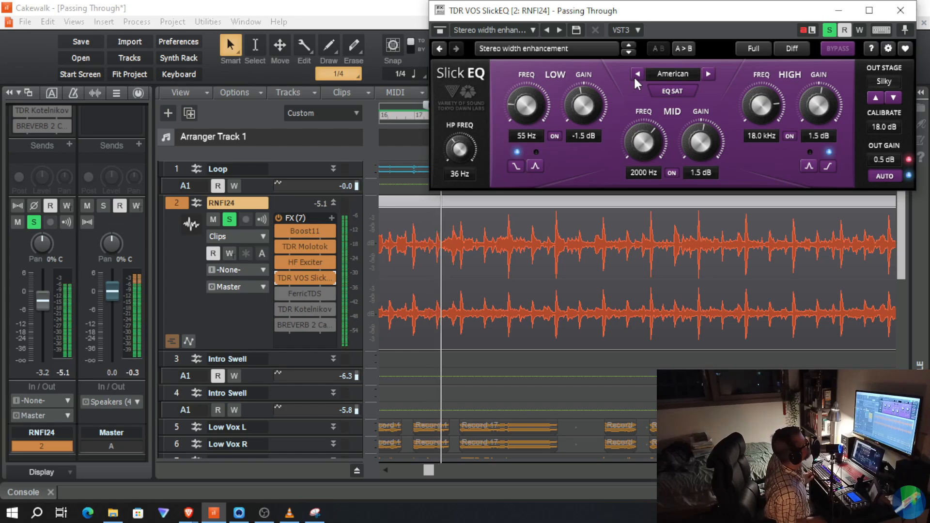
pyautogui.press('space')
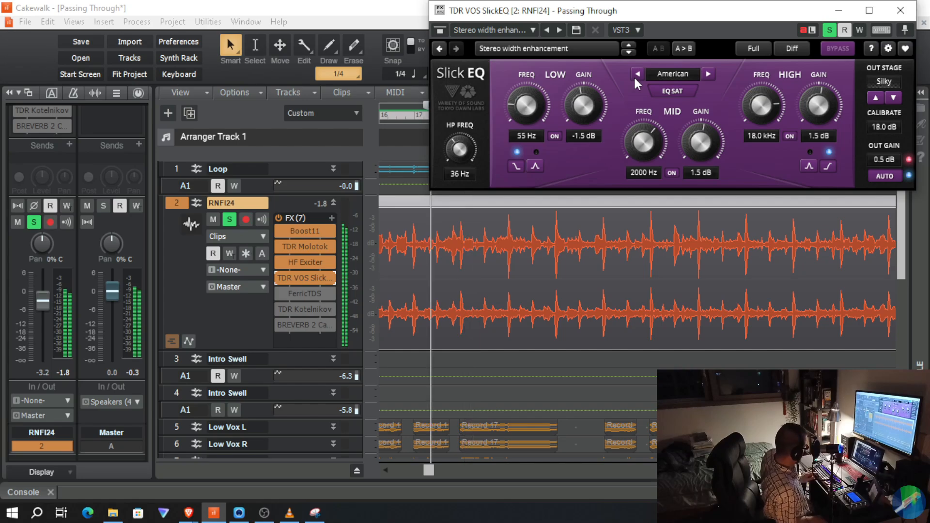
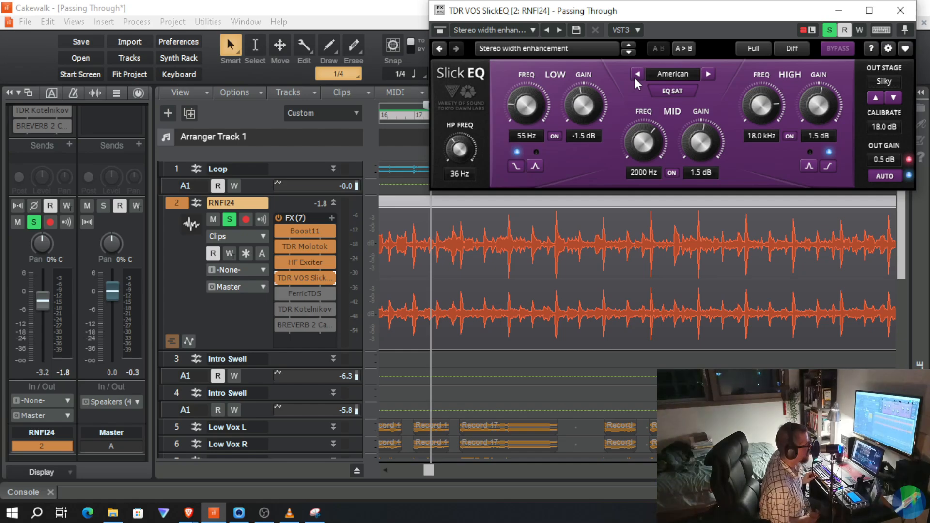
# Play RNFI24 and audition SlickEQ's British, German and Soviet models in turn, returning to American
pyautogui.press('space')
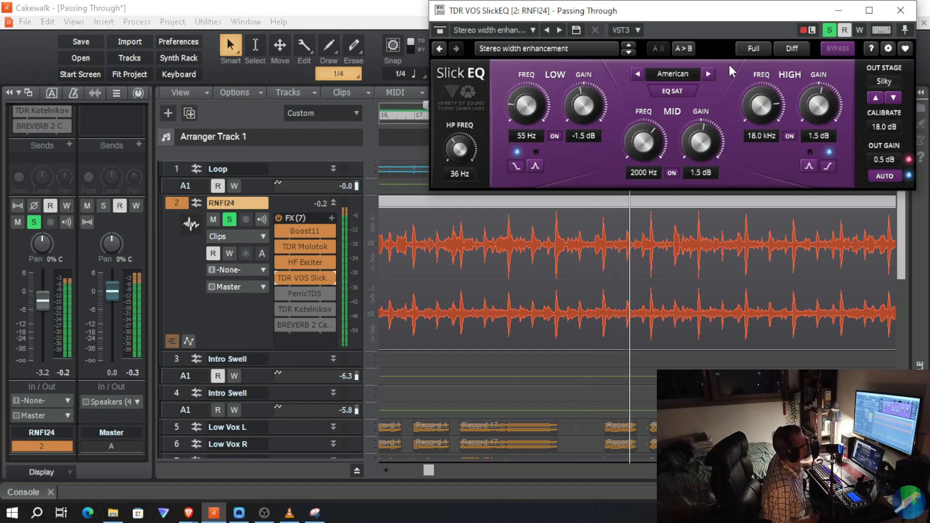
pyautogui.click(707, 75)
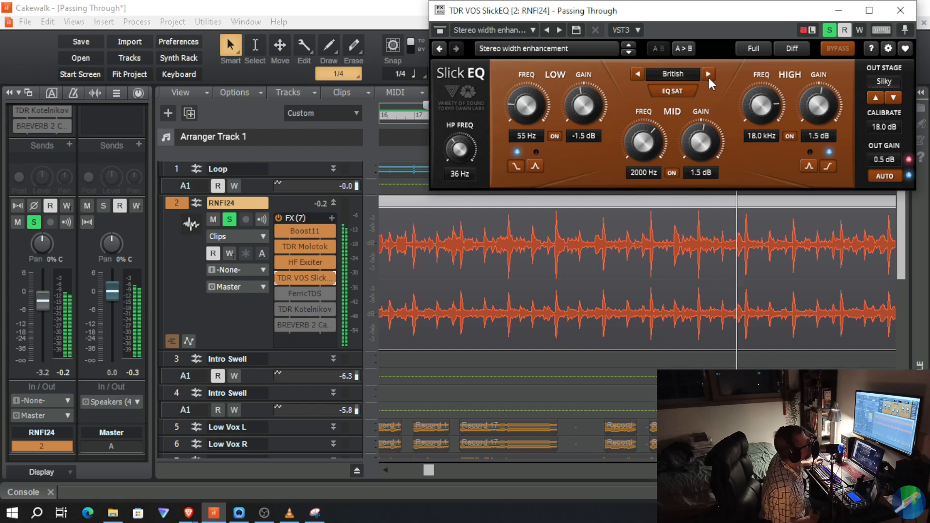
pyautogui.click(708, 75)
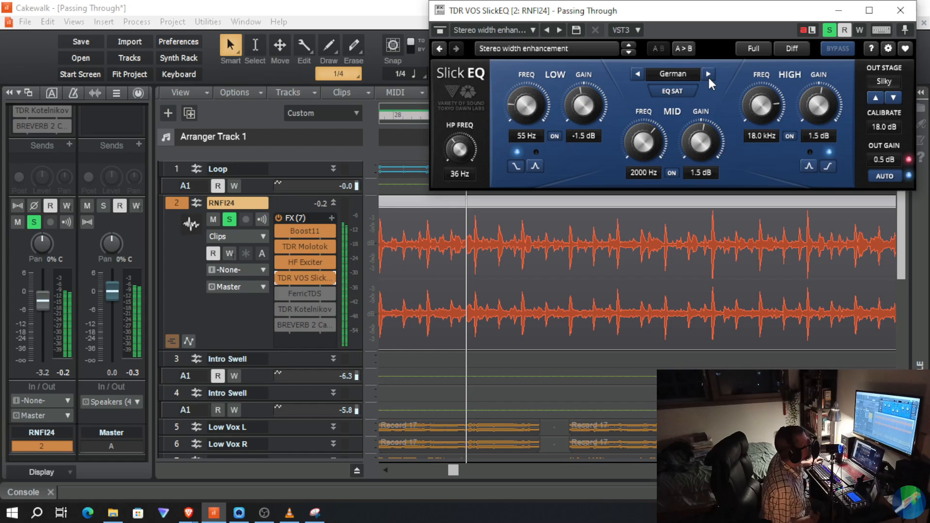
pyautogui.click(708, 76)
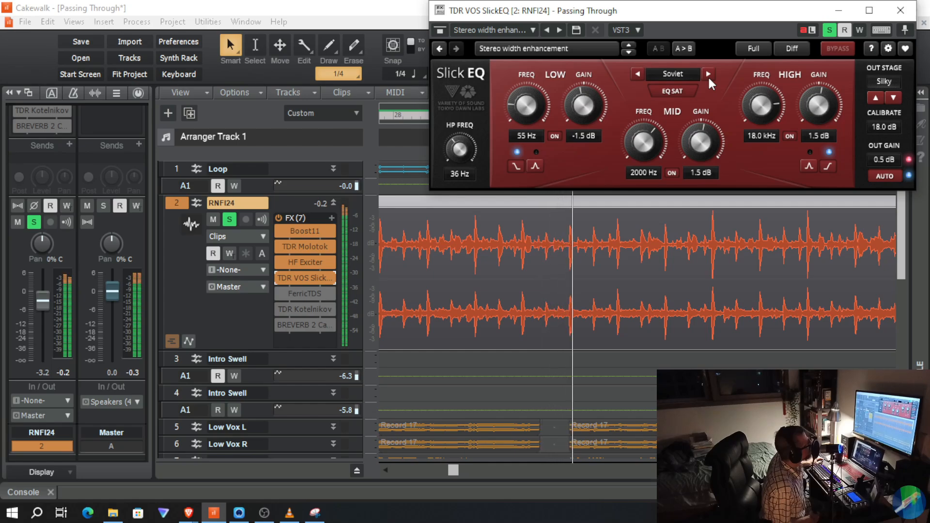
pyautogui.click(708, 76)
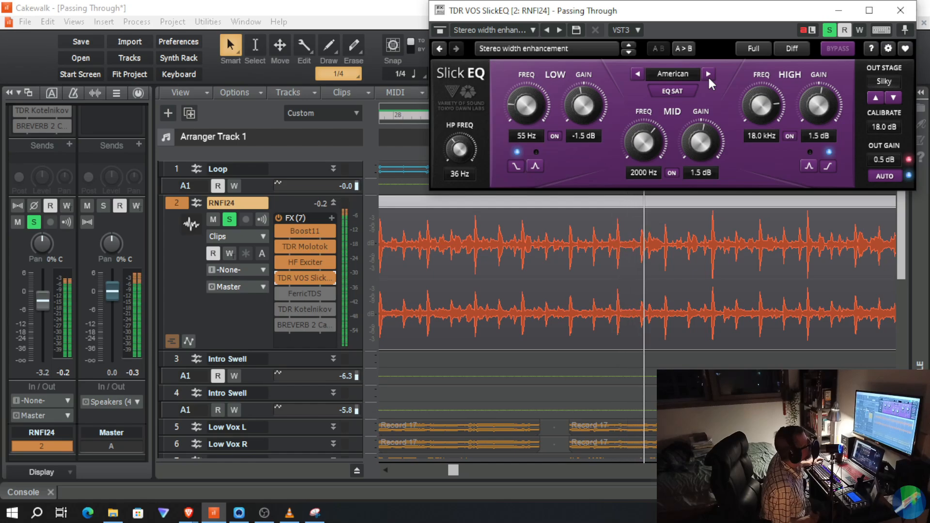
# Play RNFI24 from SlickEQ's British model and audition German and Soviet in turn, ending back on American
pyautogui.click(708, 76)
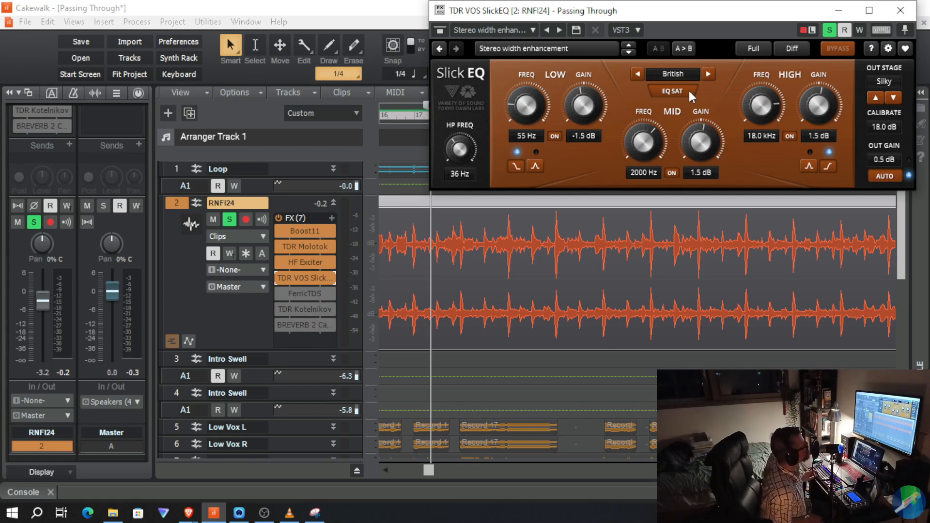
pyautogui.press('space')
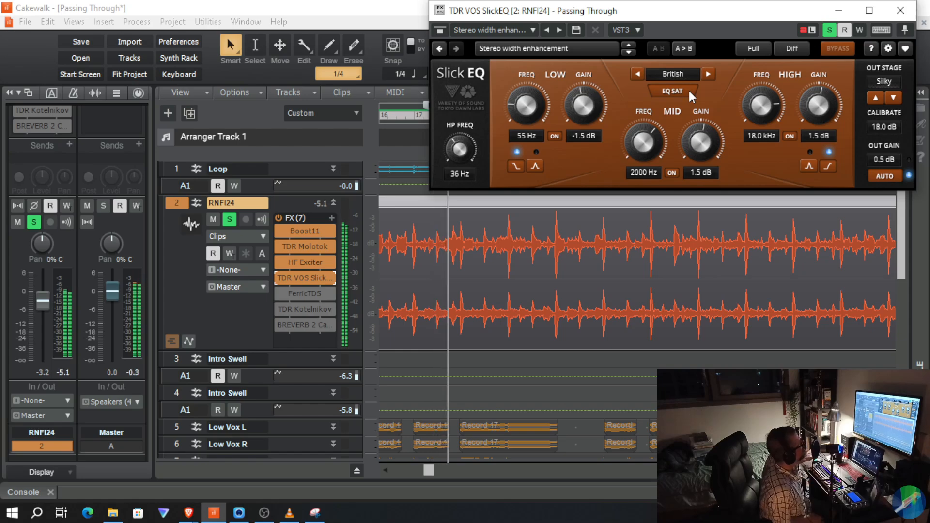
pyautogui.click(706, 74)
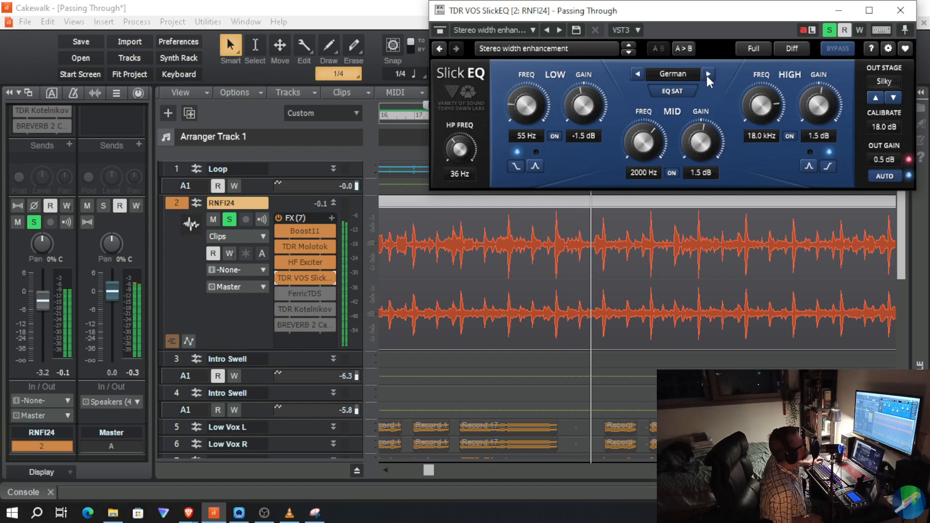
pyautogui.click(707, 73)
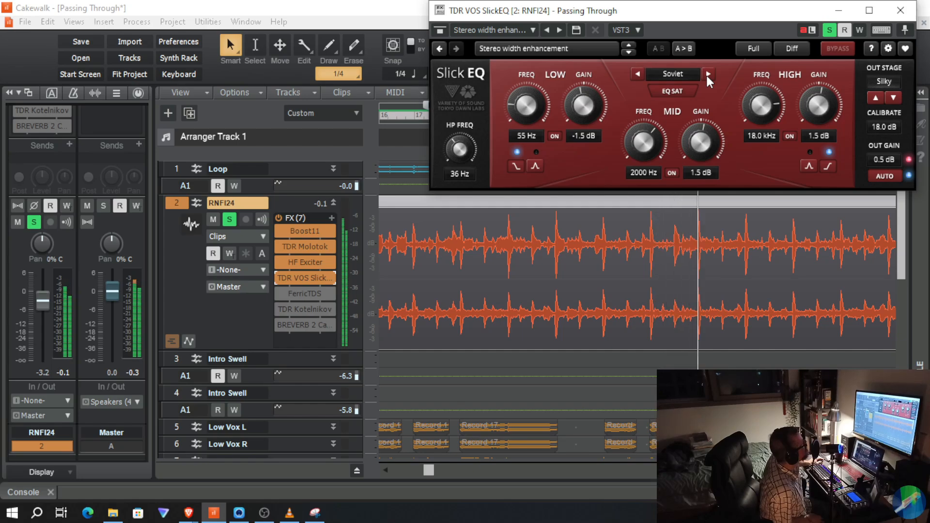
pyautogui.click(708, 74)
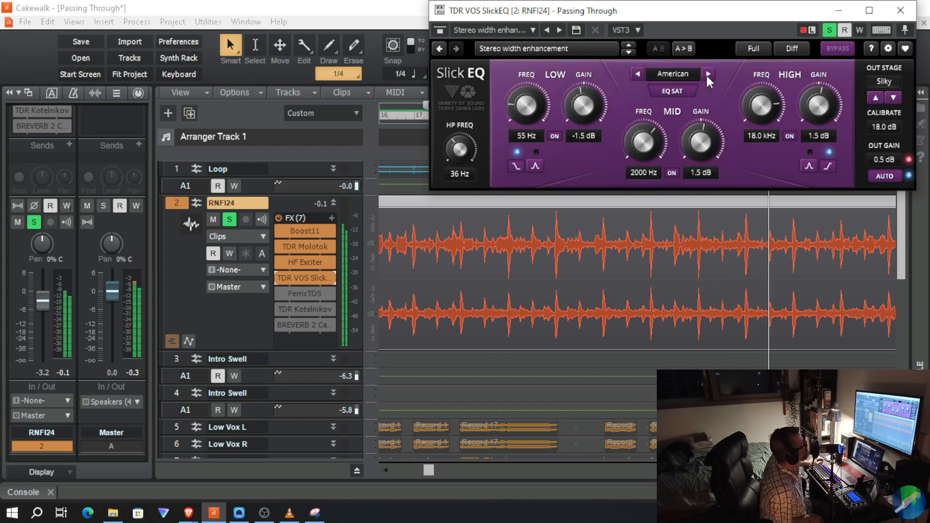
# Alternate SlickEQ between the British and American models during playback, stop, then settle on American and close the plug-in
pyautogui.click(707, 74)
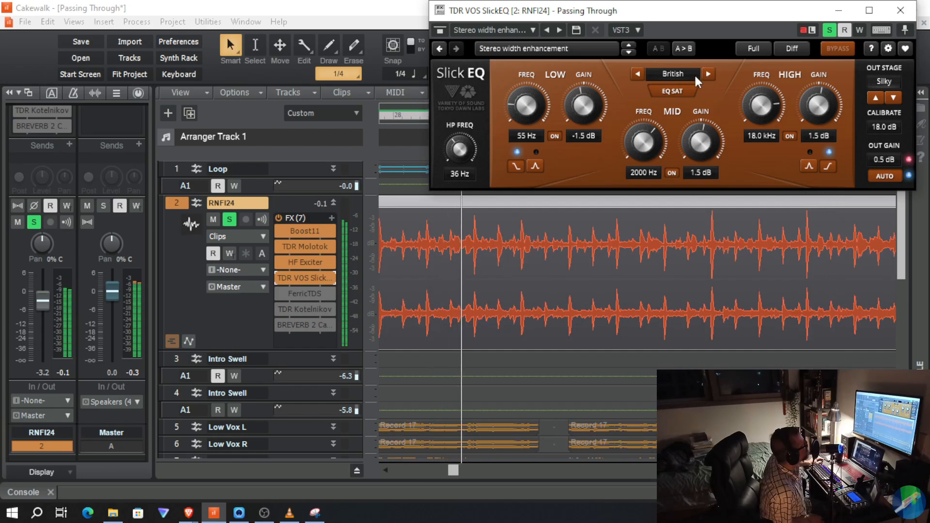
pyautogui.click(637, 73)
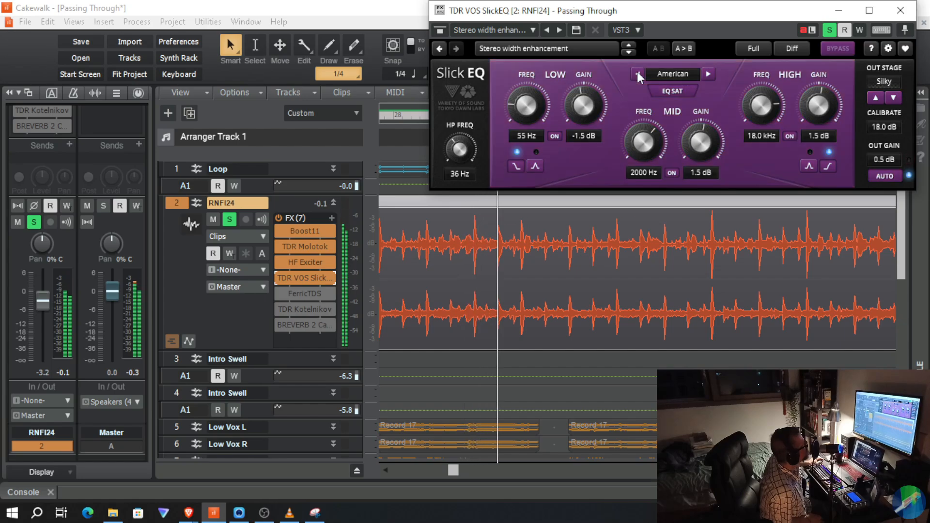
pyautogui.click(708, 75)
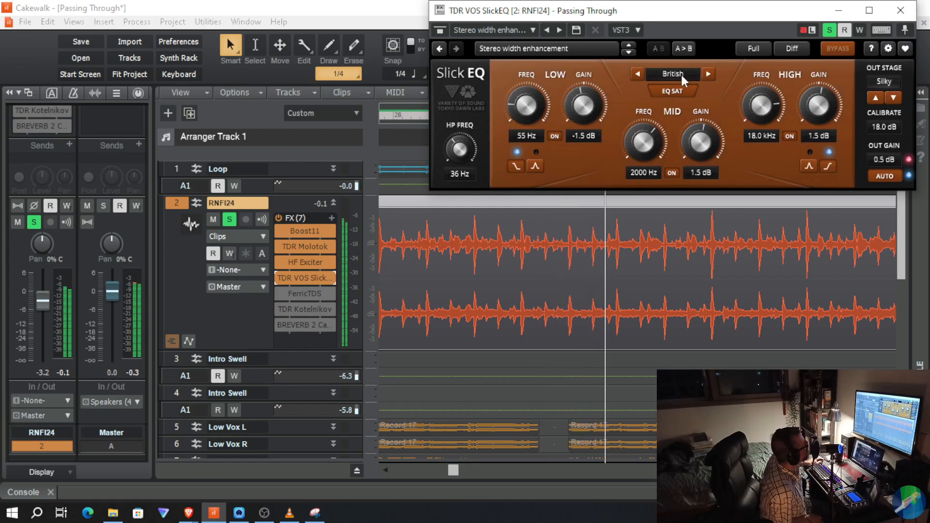
pyautogui.click(638, 74)
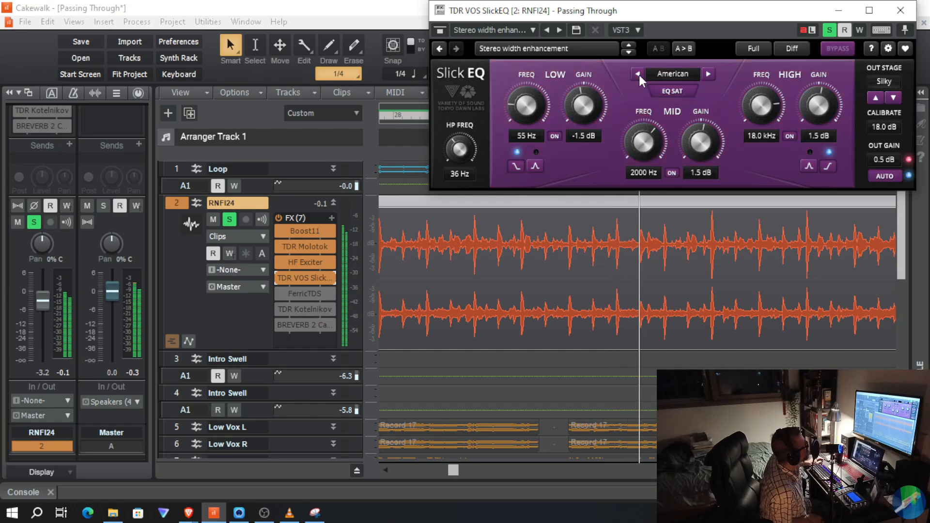
pyautogui.click(707, 74)
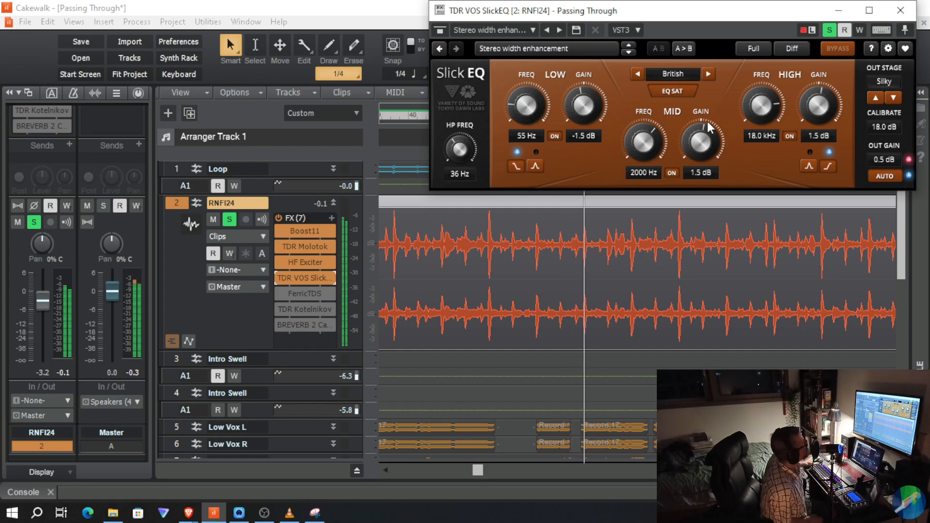
pyautogui.click(638, 73)
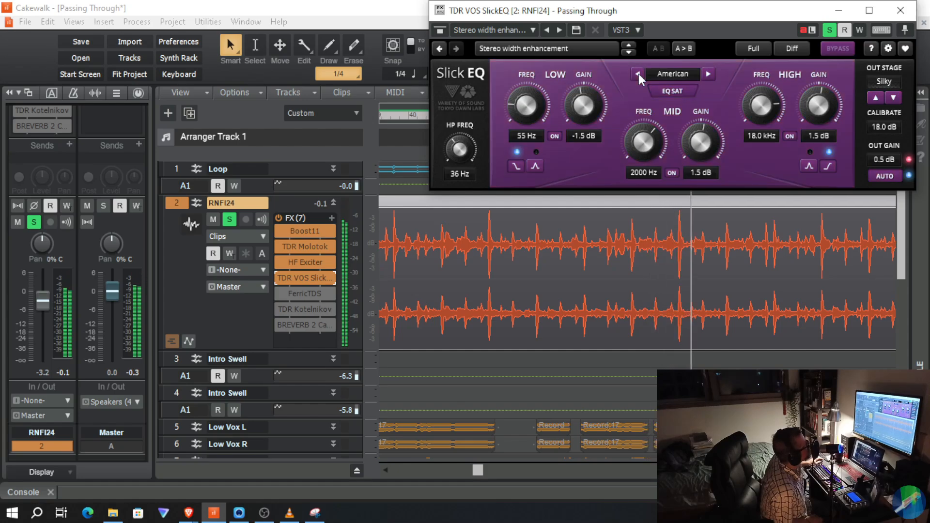
pyautogui.click(707, 74)
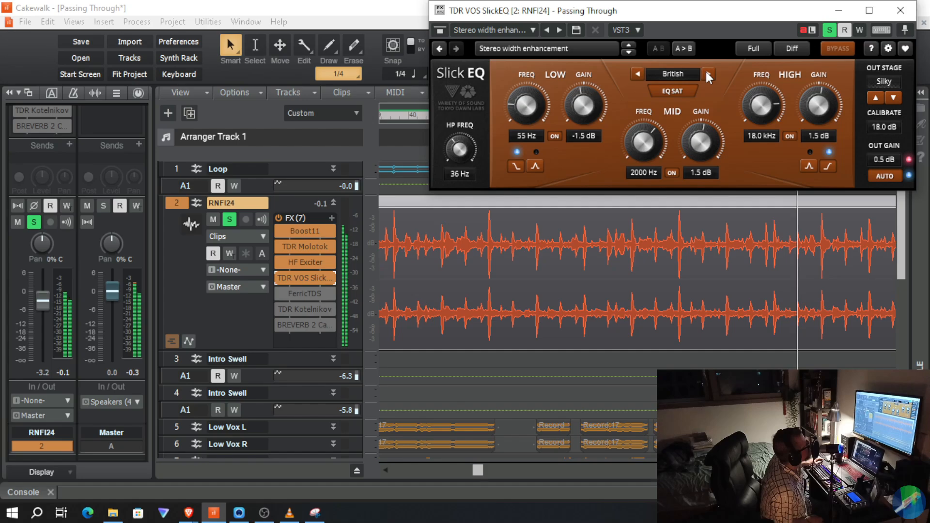
pyautogui.press('space')
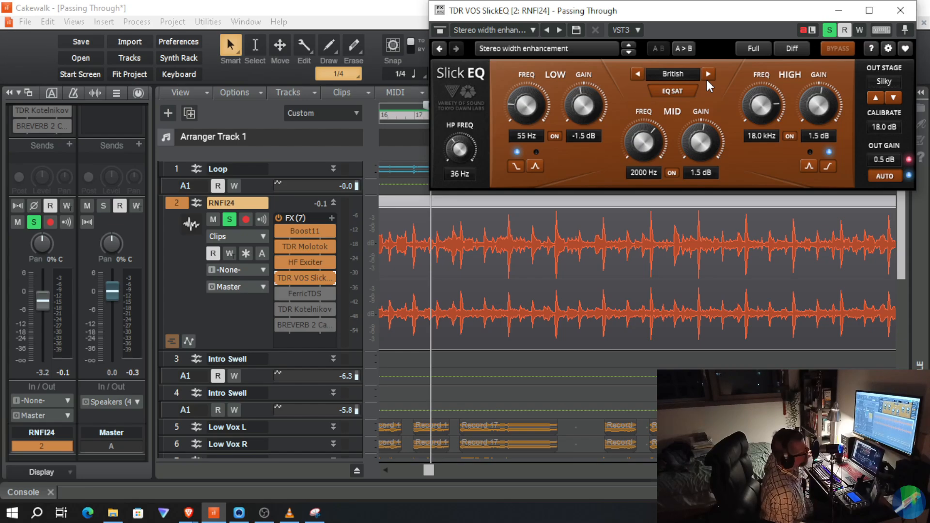
pyautogui.click(636, 74)
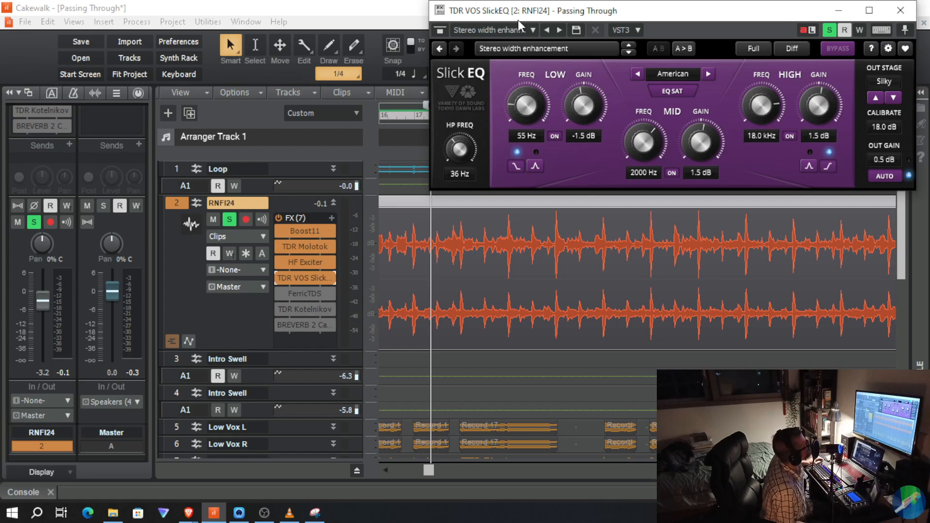
pyautogui.click(901, 10)
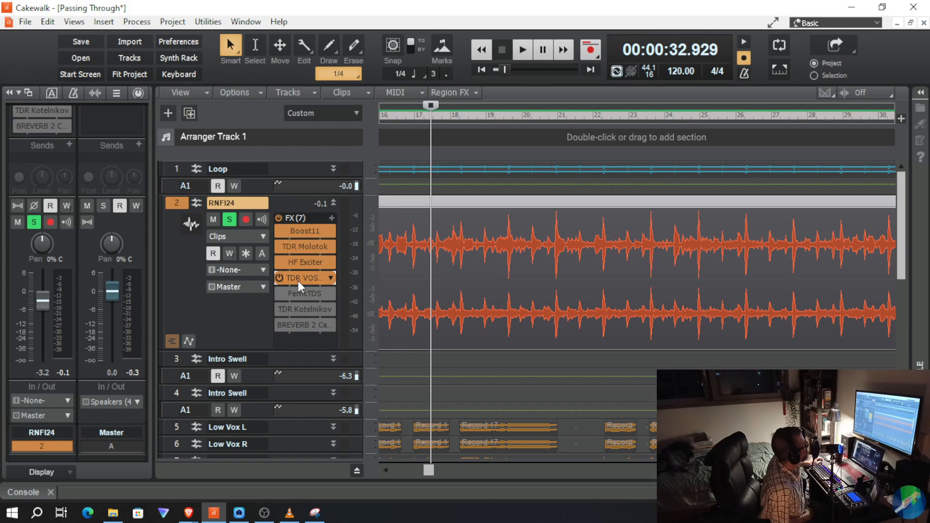
# Play RNFI24 while moving SlickEQ ahead of HF Exciter and back behind it to compare the two effect orders, stopping playback at the end
pyautogui.moveTo(298, 281); pyautogui.dragTo(301, 257)
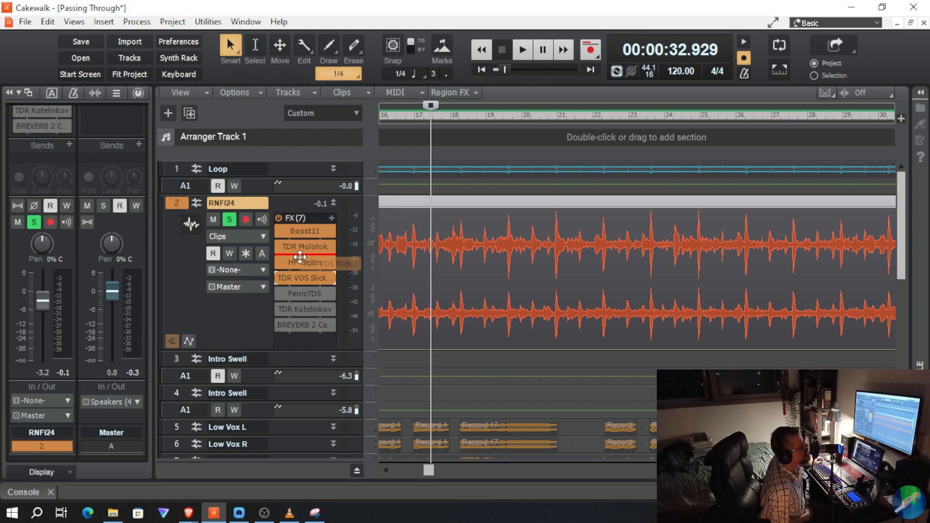
pyautogui.moveTo(300, 256); pyautogui.dragTo(294, 281)
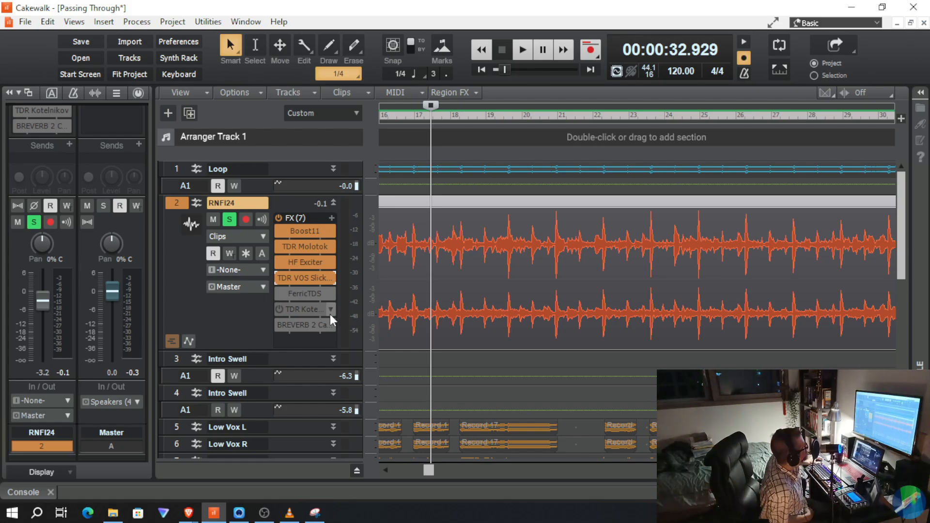
pyautogui.press('space')
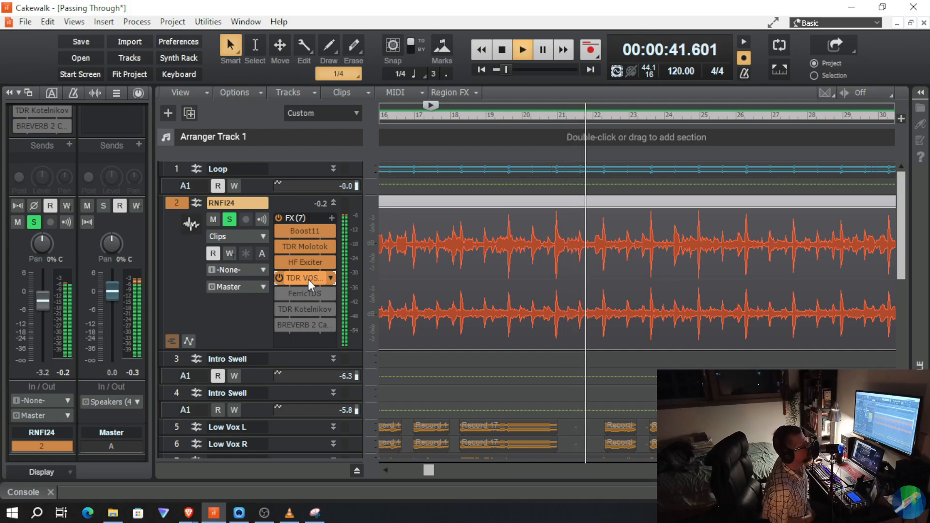
pyautogui.moveTo(308, 280); pyautogui.dragTo(307, 259)
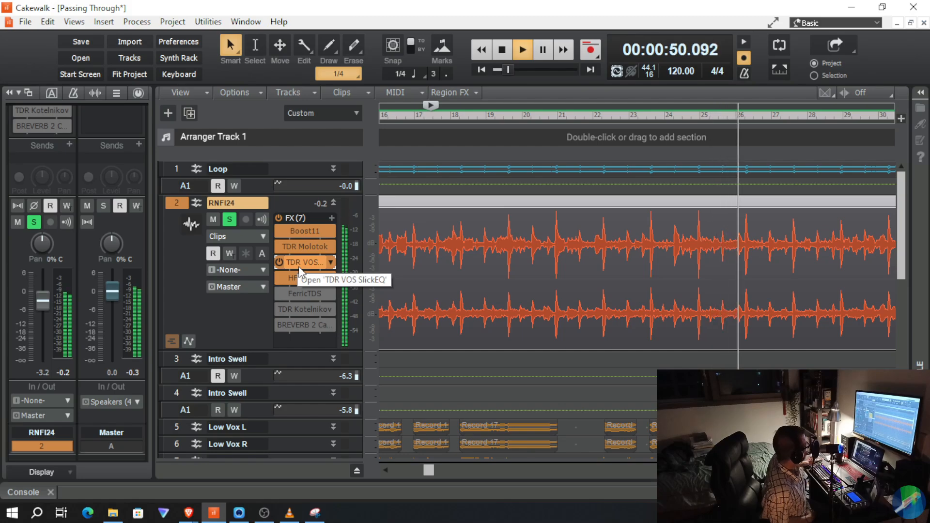
pyautogui.press('space')
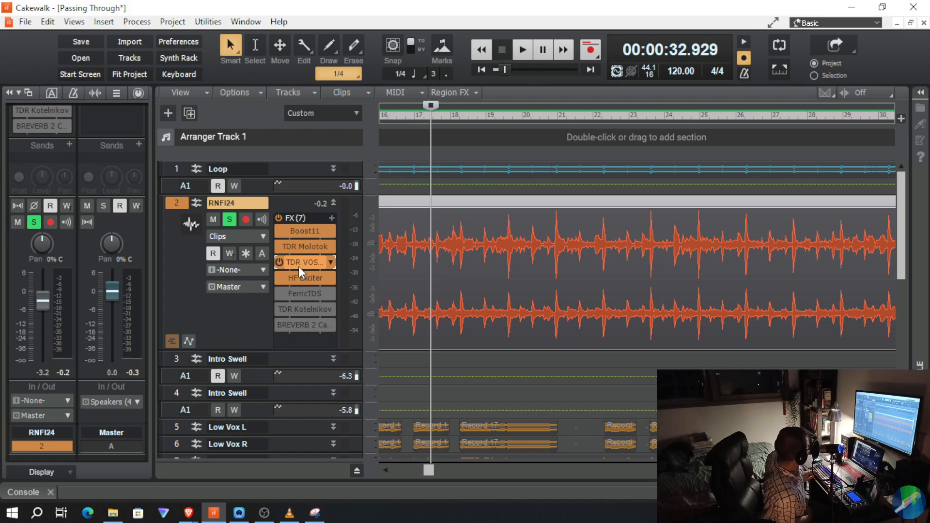
pyautogui.press('space')
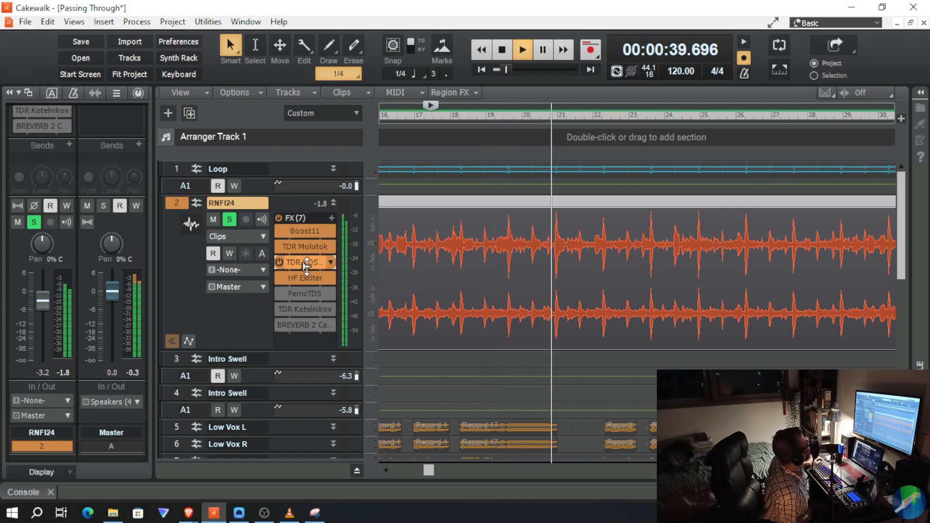
pyautogui.moveTo(305, 261); pyautogui.dragTo(299, 290)
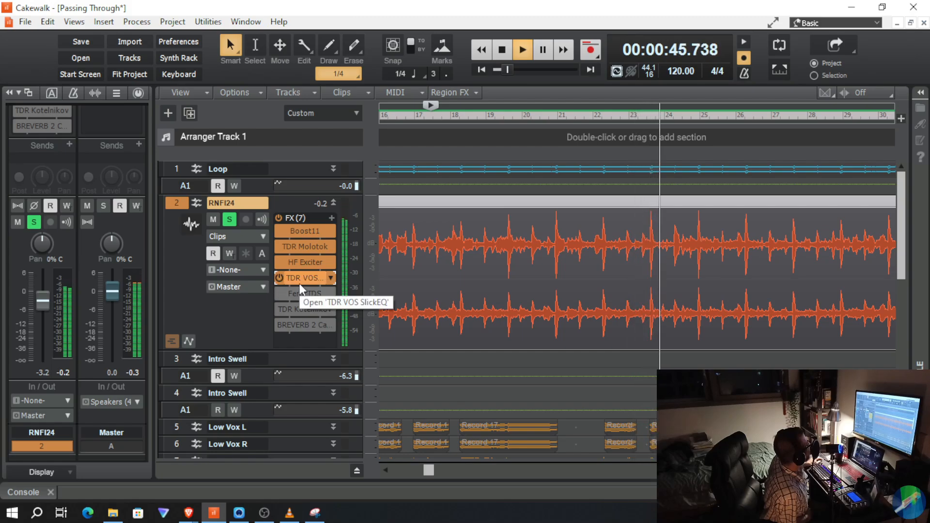
pyautogui.moveTo(300, 283); pyautogui.dragTo(297, 253)
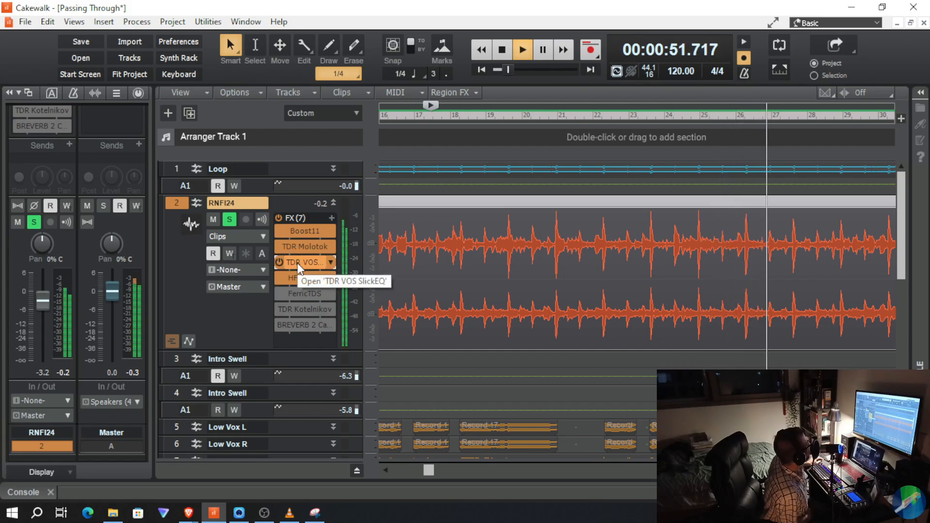
pyautogui.moveTo(296, 263); pyautogui.dragTo(296, 286)
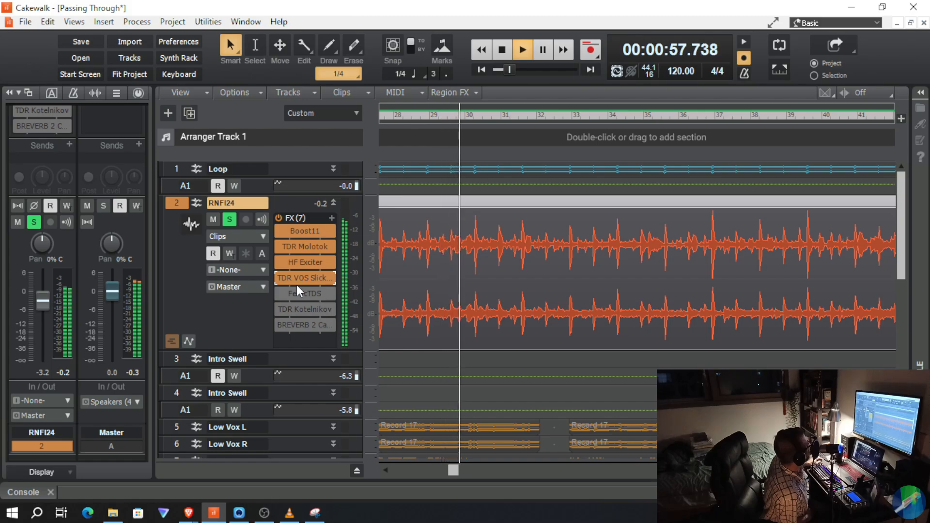
pyautogui.press('space')
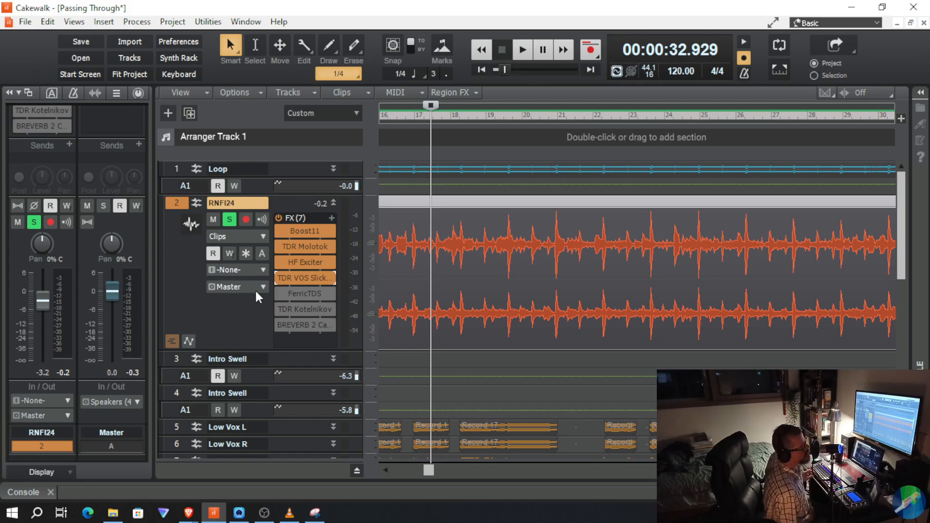
# Replay RNFI24, check SlickEQ's settings, compare it once more before and after HF Exciter, leave it after, and stop playback
pyautogui.press('space')
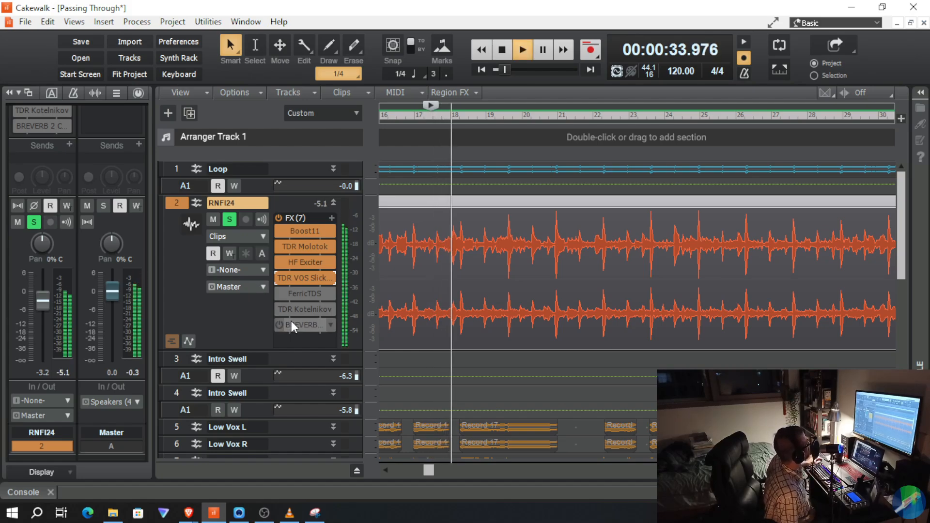
pyautogui.doubleClick(305, 280)
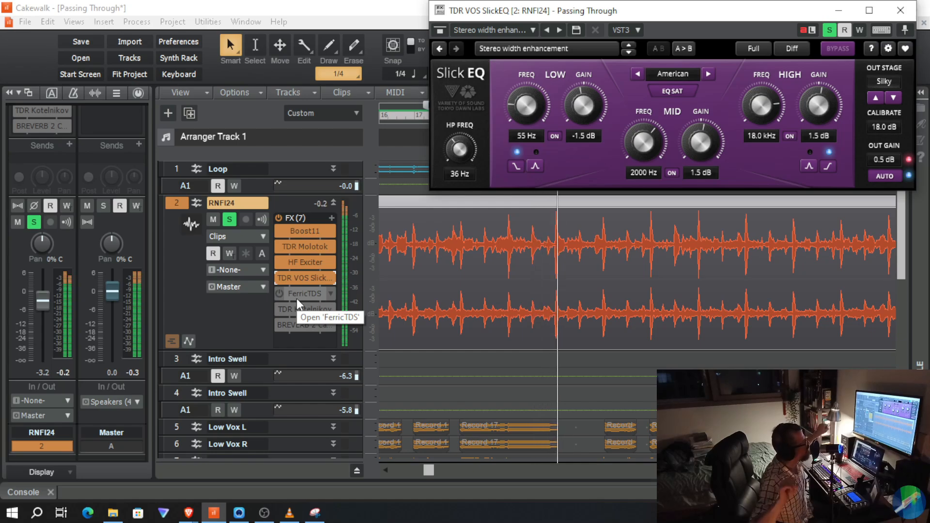
pyautogui.click(899, 11)
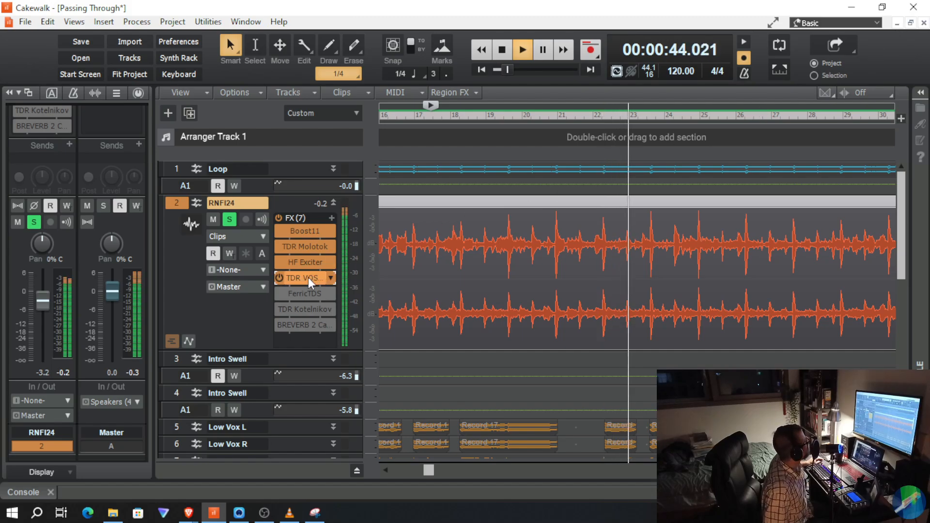
pyautogui.moveTo(306, 276); pyautogui.dragTo(306, 260)
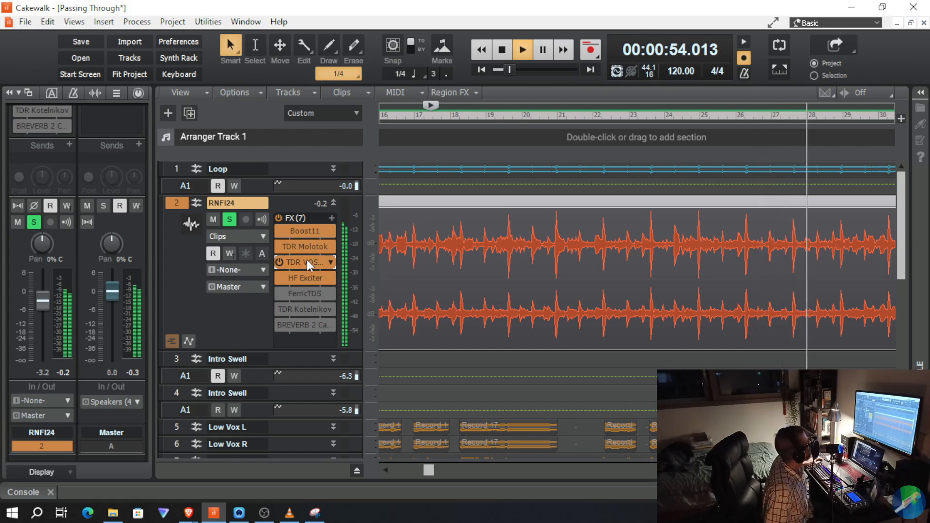
pyautogui.moveTo(306, 259); pyautogui.dragTo(306, 284)
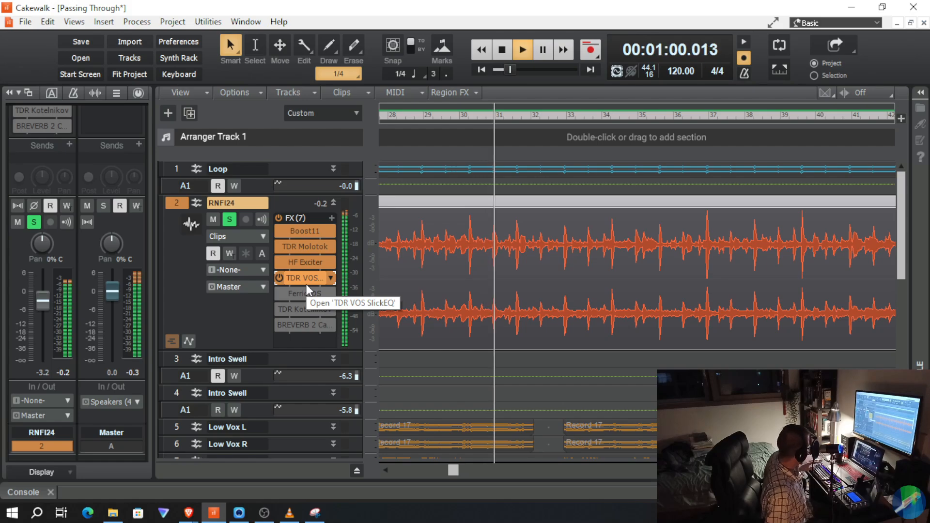
pyautogui.press('space')
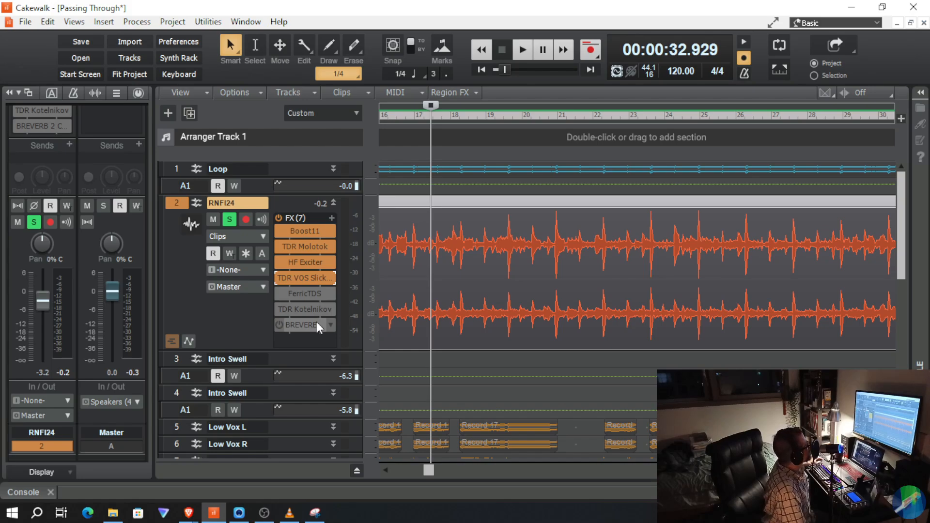
# Open RNFI24's FerricTDS, toggle the effect on and back to bypassed, and reposition its window so all the controls are in view
pyautogui.doubleClick(314, 296)
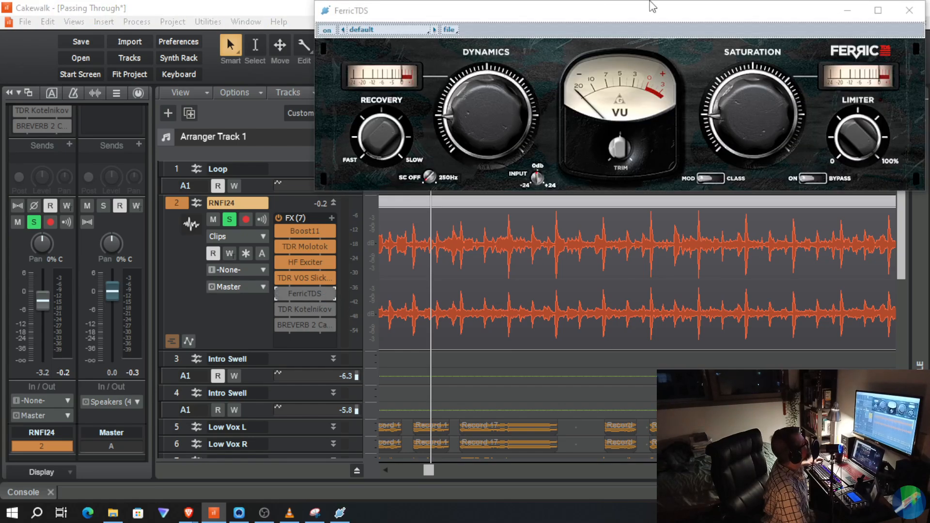
pyautogui.moveTo(621, 20); pyautogui.dragTo(576, 123)
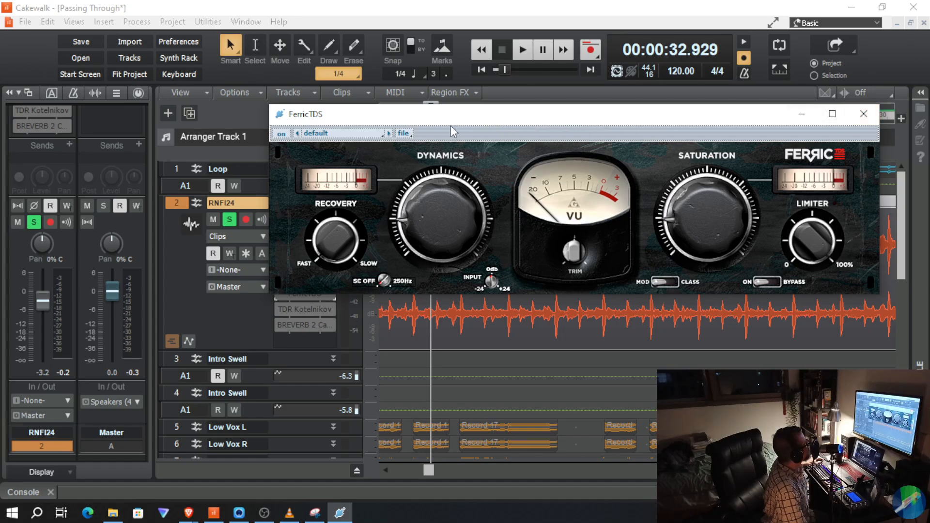
pyautogui.click(863, 114)
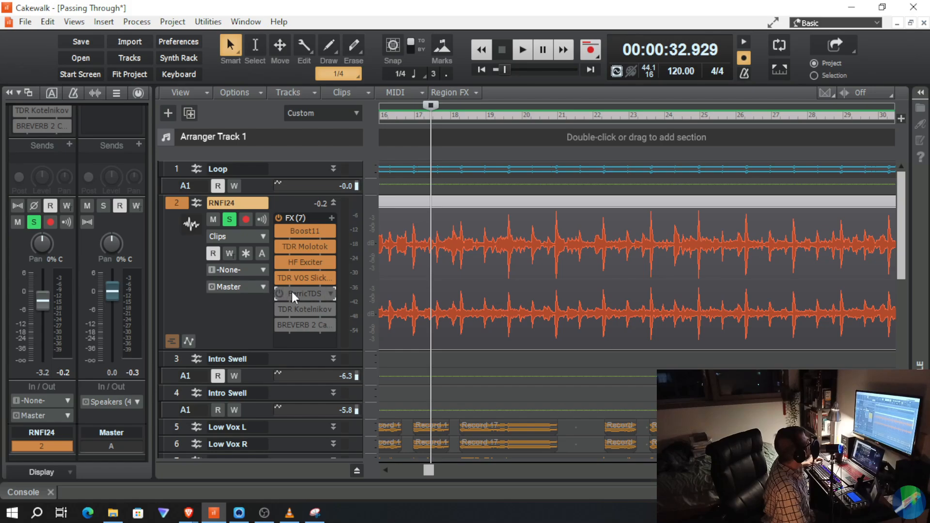
pyautogui.doubleClick(291, 291)
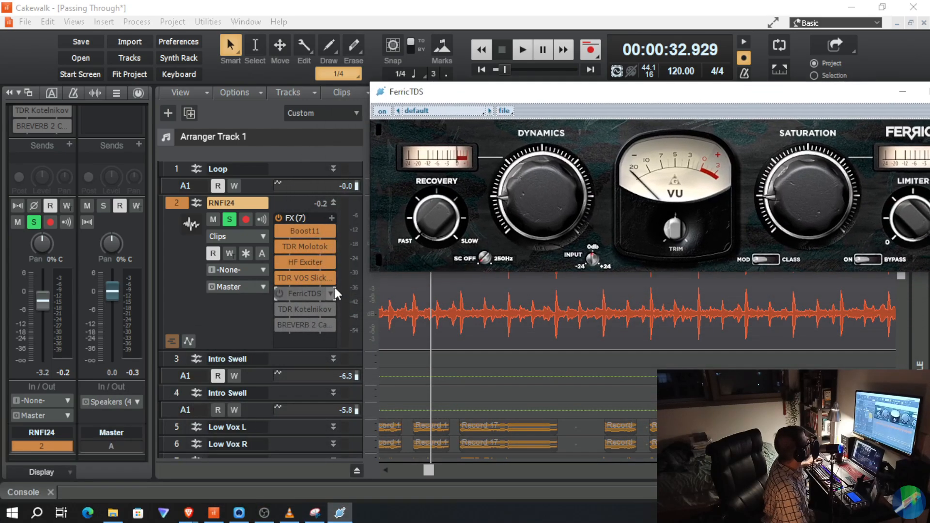
pyautogui.click(281, 291)
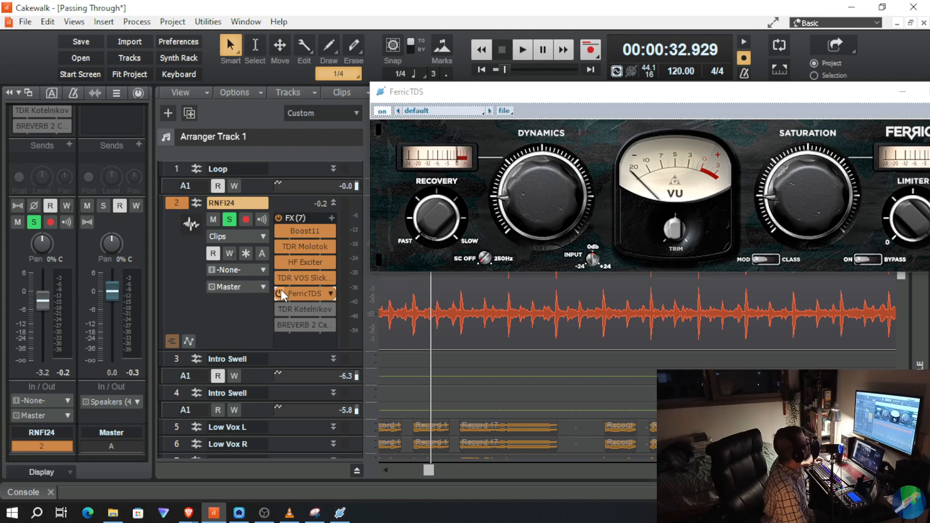
pyautogui.click(280, 294)
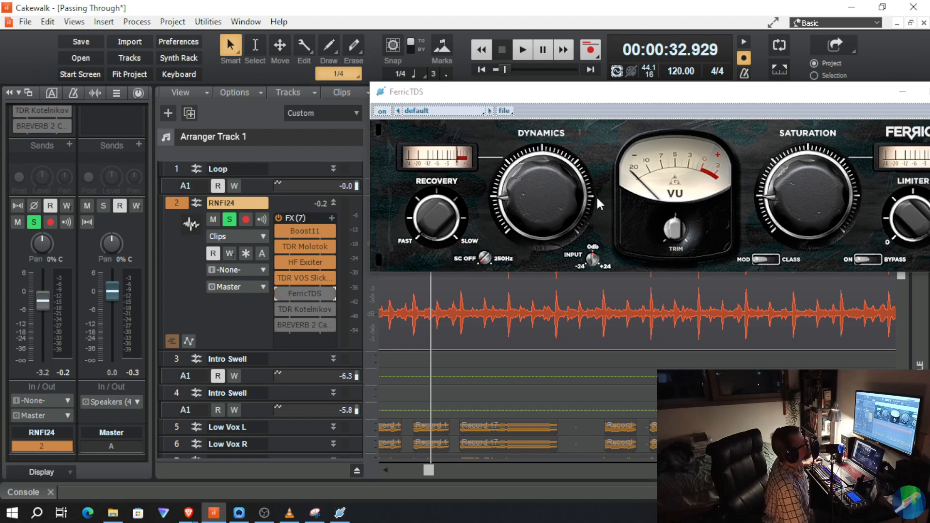
pyautogui.moveTo(628, 98); pyautogui.dragTo(474, 75)
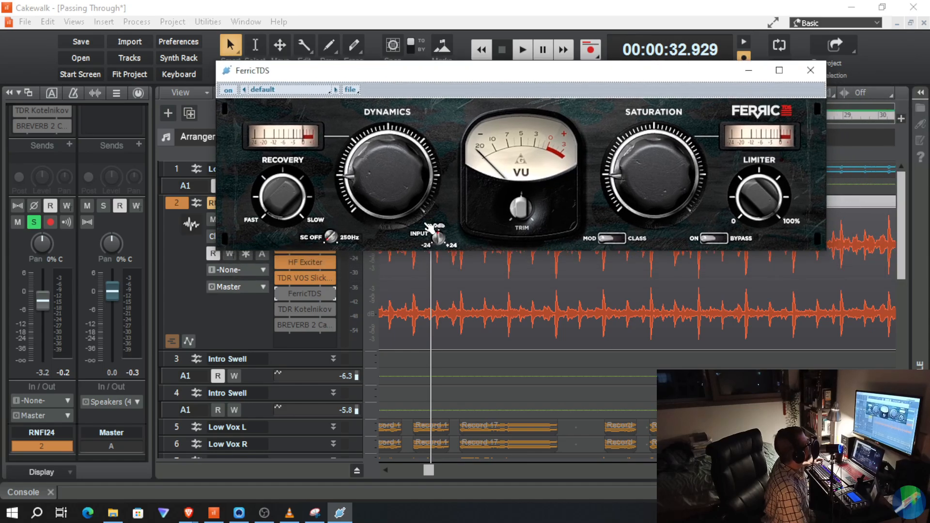